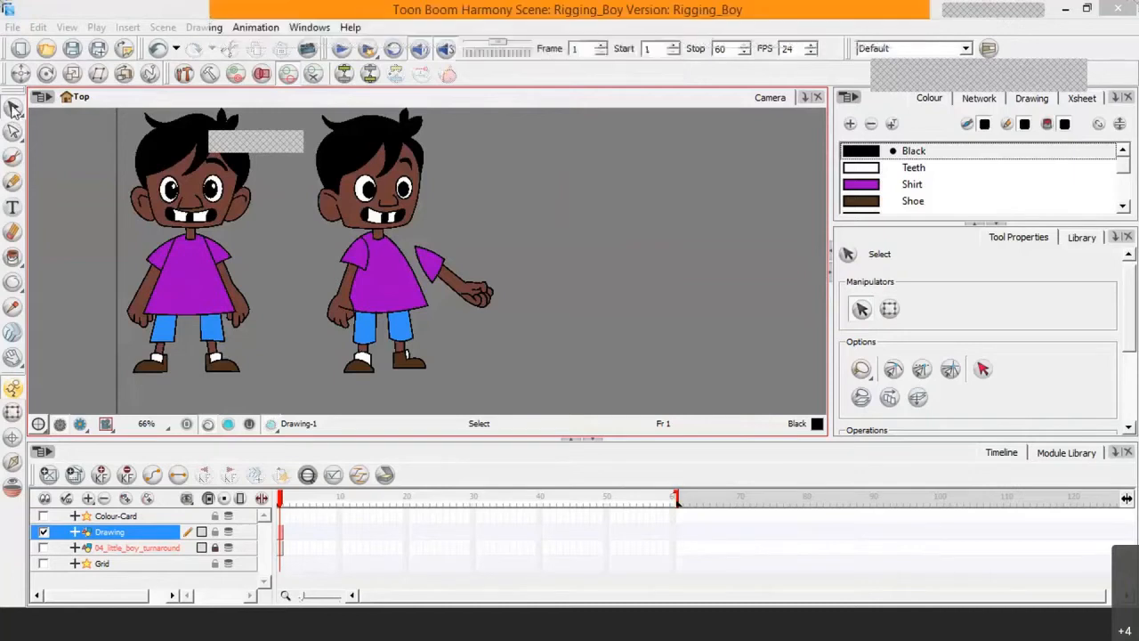
Lasso the front-view boy with the Cutter tool and create a drawing from the selection on a new layer named Beau.
click(13, 109)
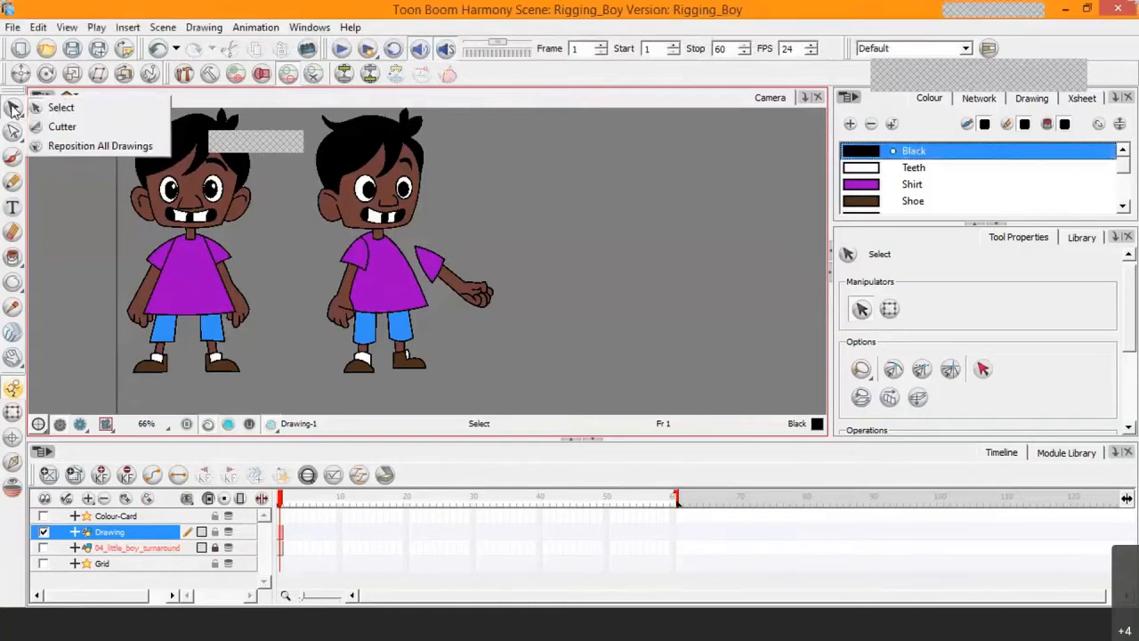
click(64, 126)
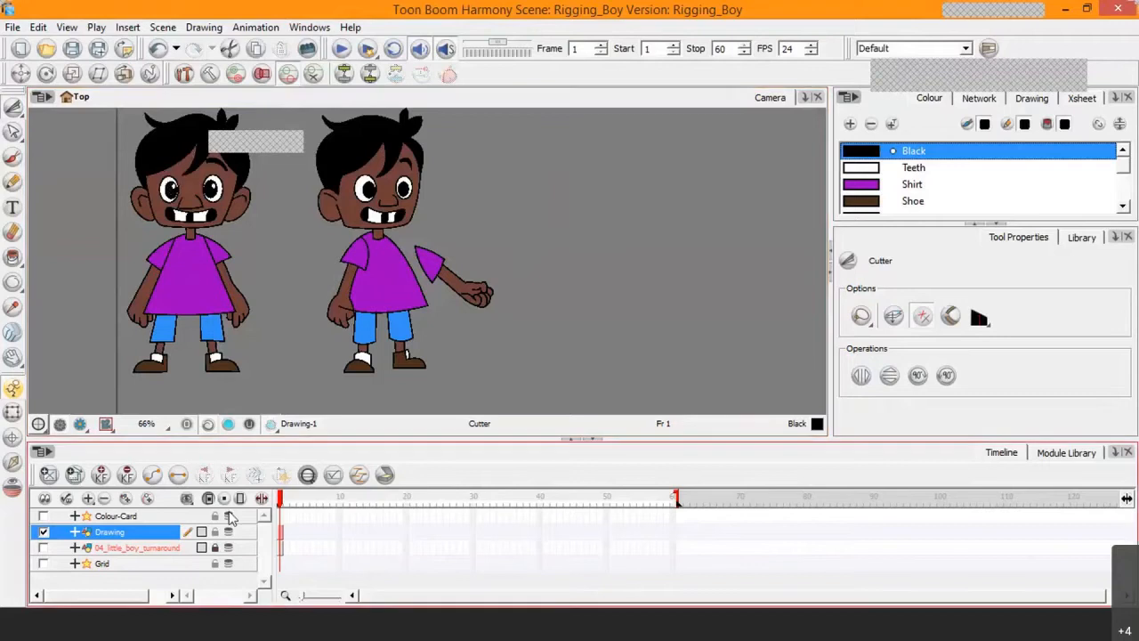
click(45, 533)
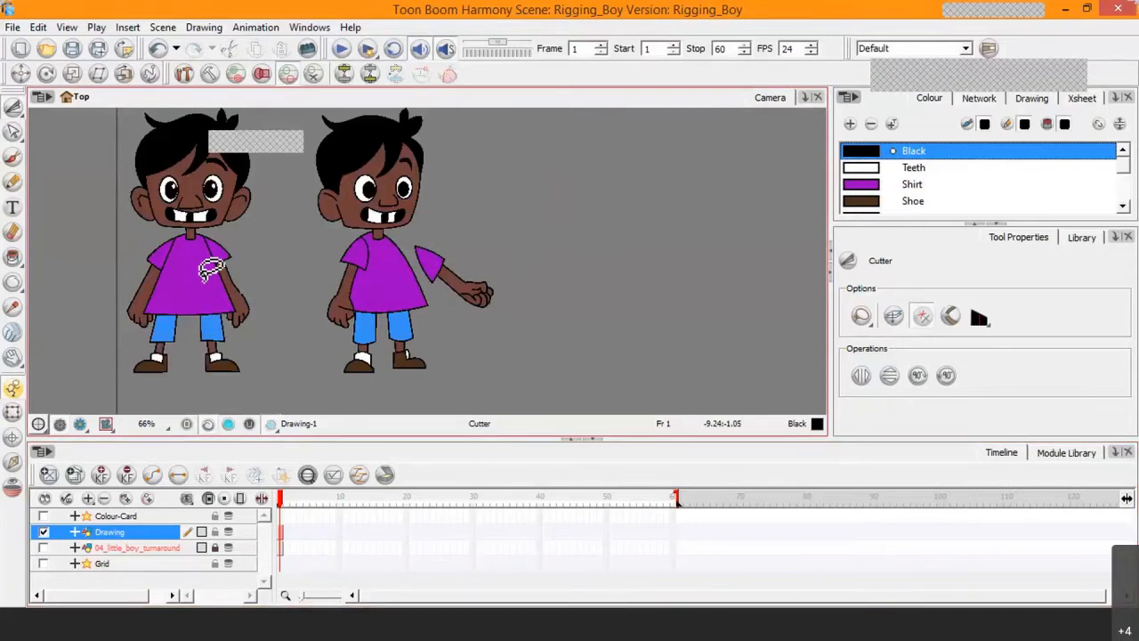
key(2)
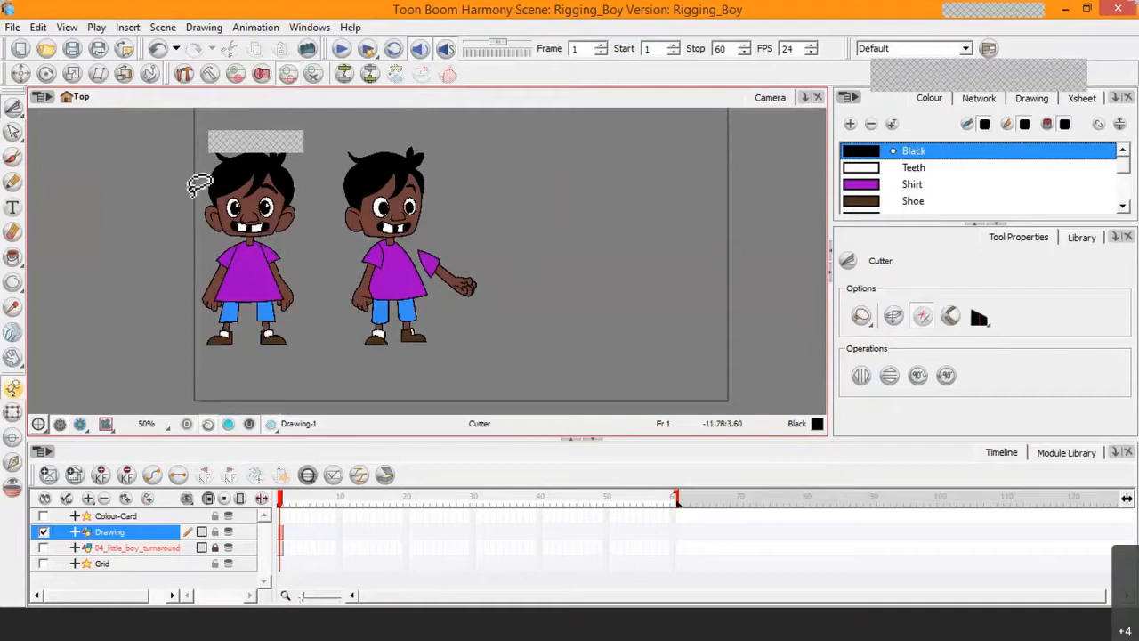
mouse_move(187, 209)
mouse_down()
mouse_move(229, 146)
mouse_move(297, 153)
mouse_move(315, 249)
mouse_move(309, 339)
mouse_move(197, 370)
mouse_move(191, 198)
mouse_up()
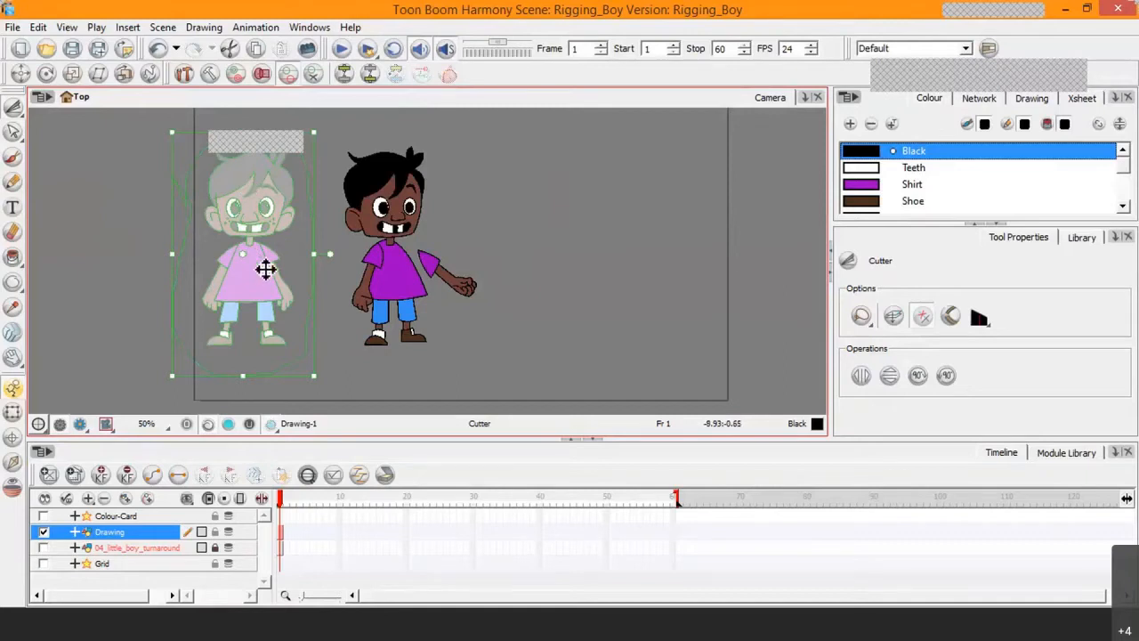
key(2)
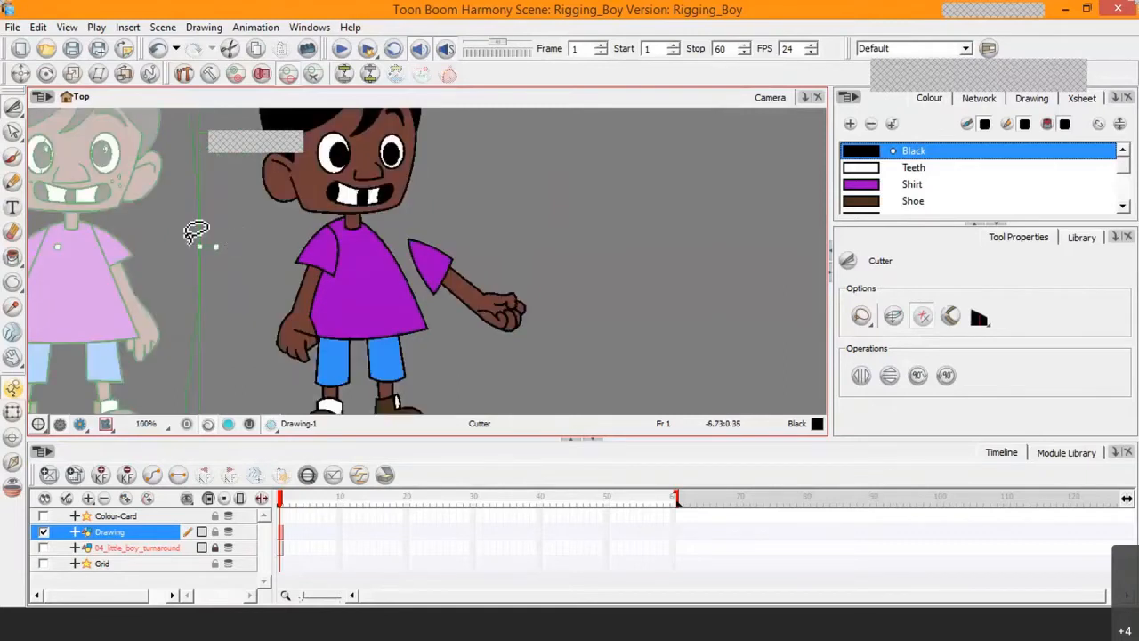
drag(208, 248, 412, 240)
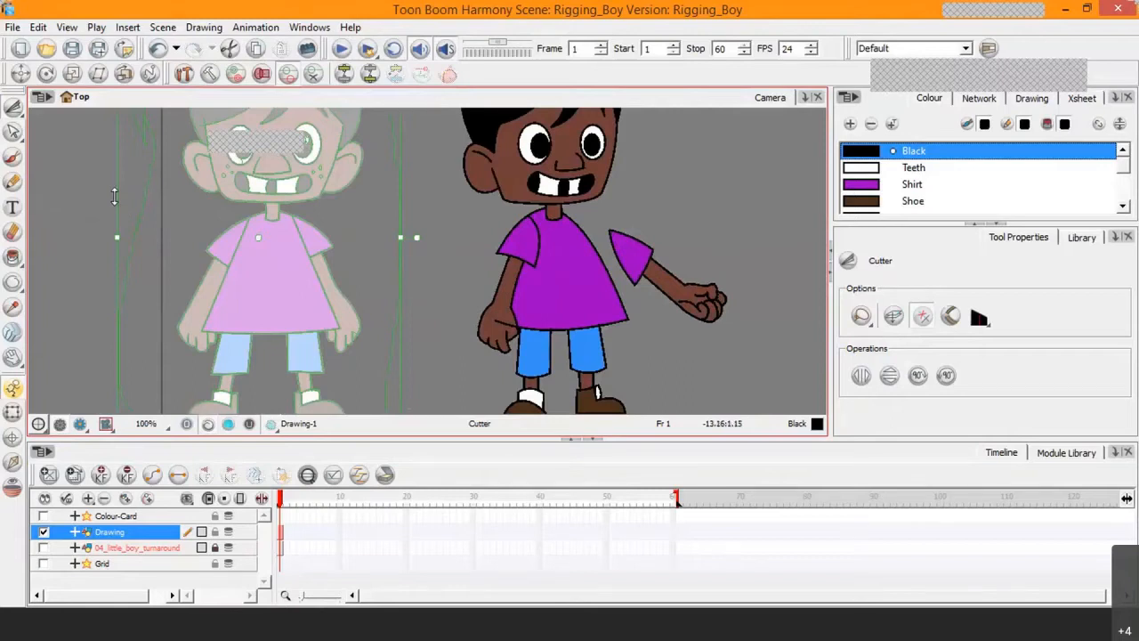
scroll(408, 245, down, 1)
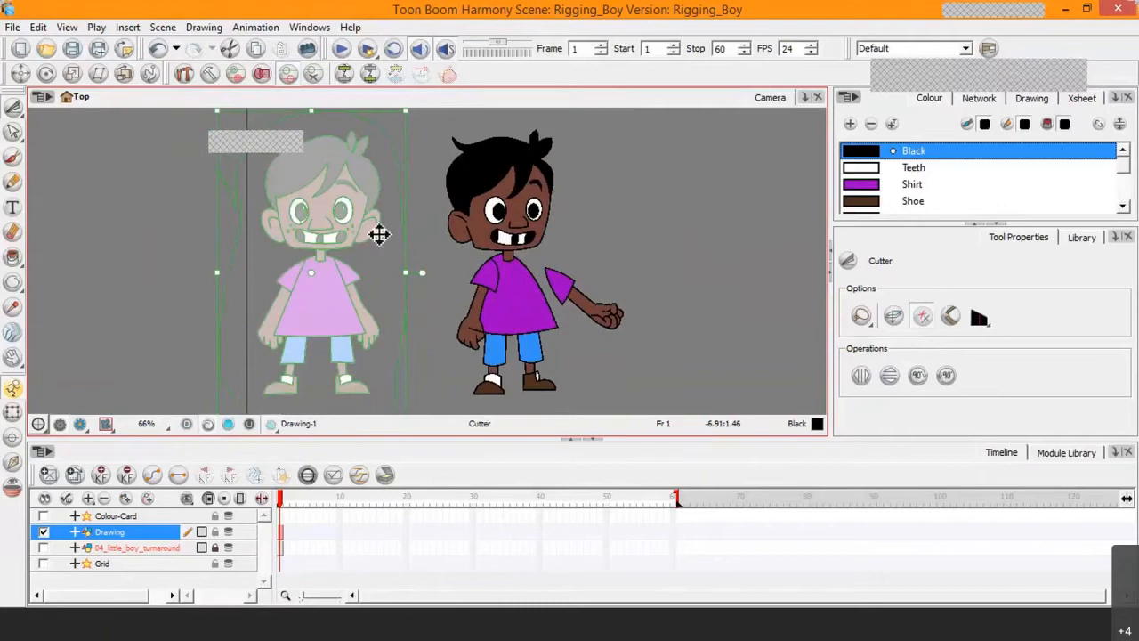
click(39, 27)
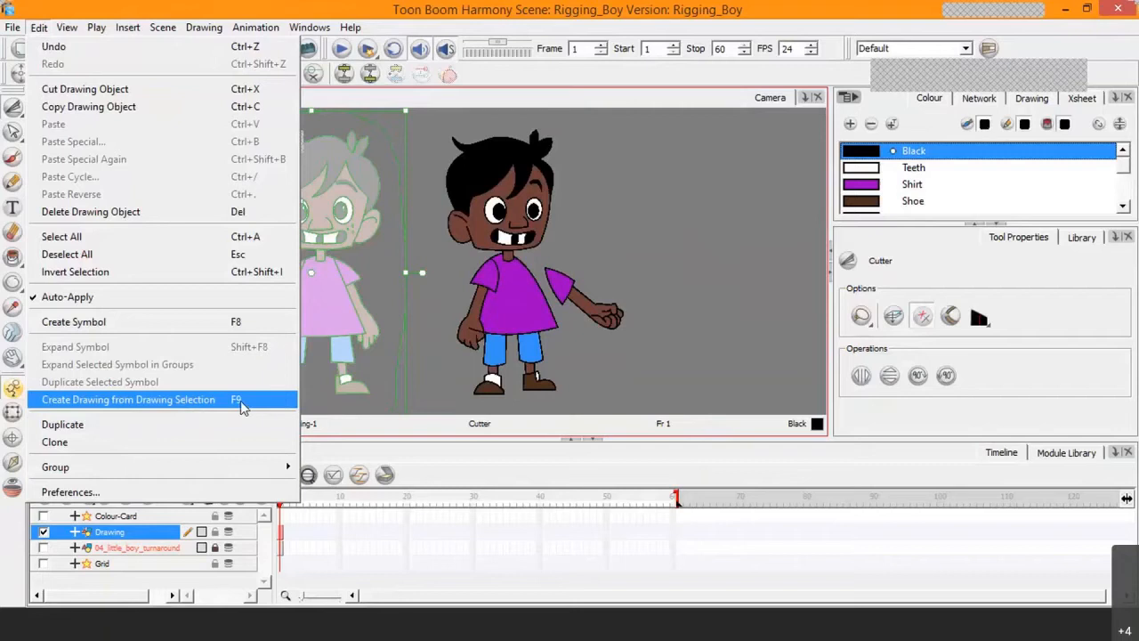
click(186, 402)
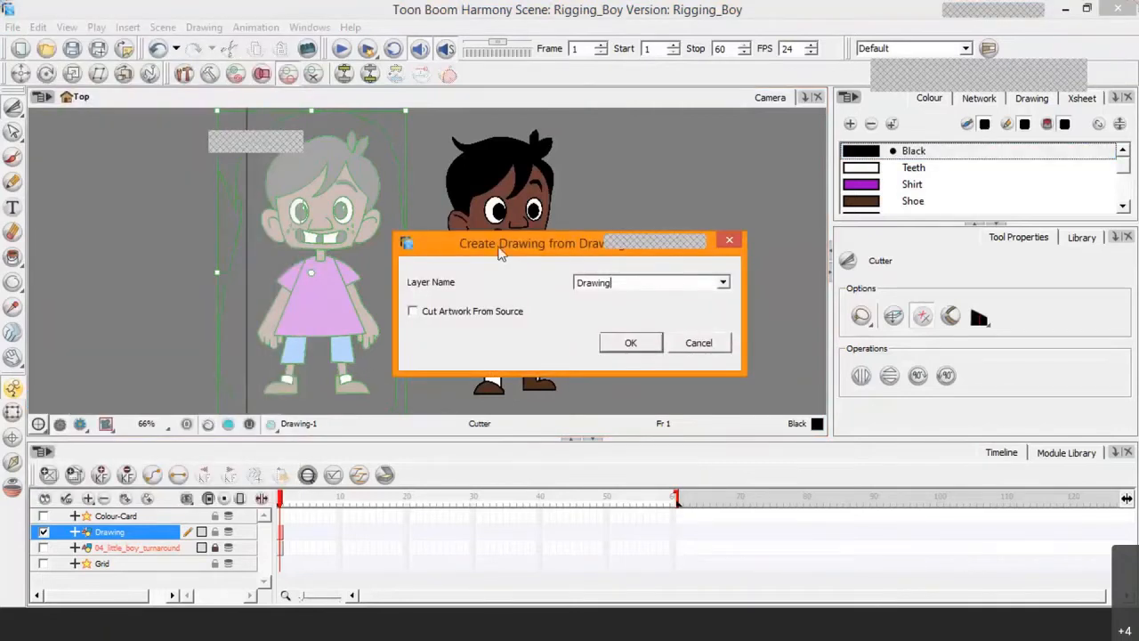
drag(500, 254, 544, 214)
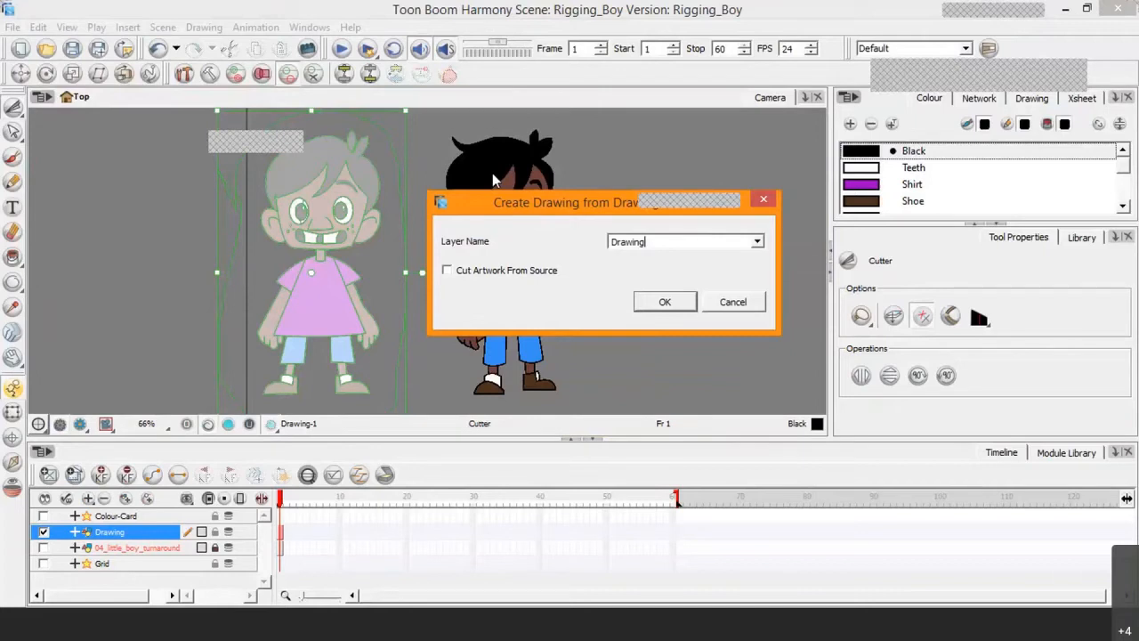
key(BackSpace)
key(BackSpace)
key(BackSpace)
key(BackSpace)
key(BackSpace)
key(BackSpace)
key(BackSpace)
text(Beau)
click(665, 303)
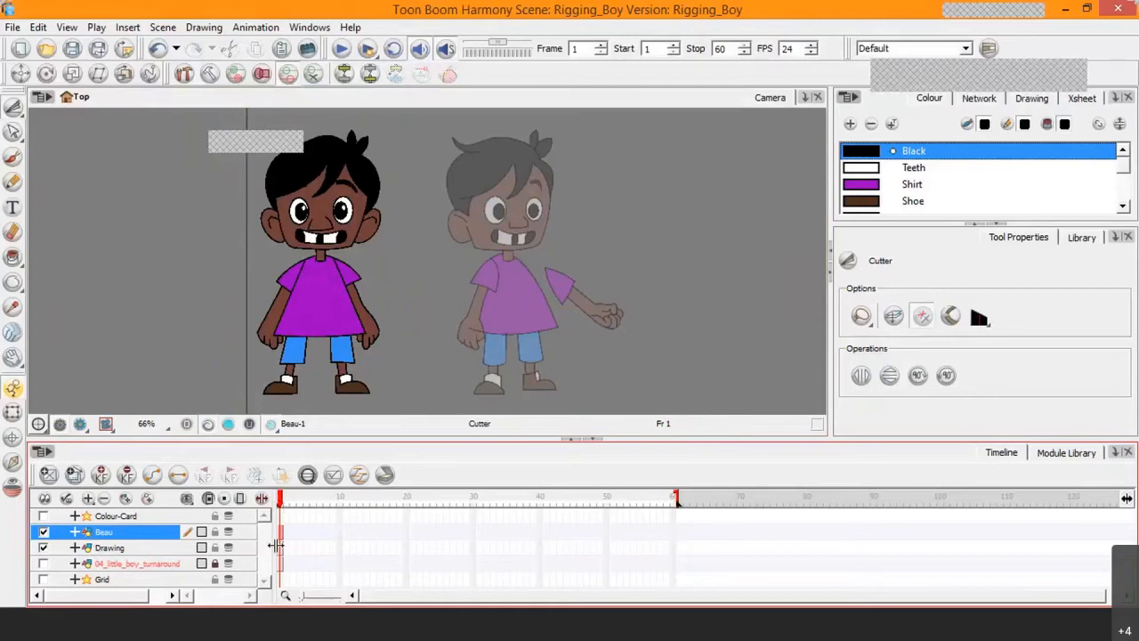
Shorten the scene so that it stops at frame 2.
click(167, 546)
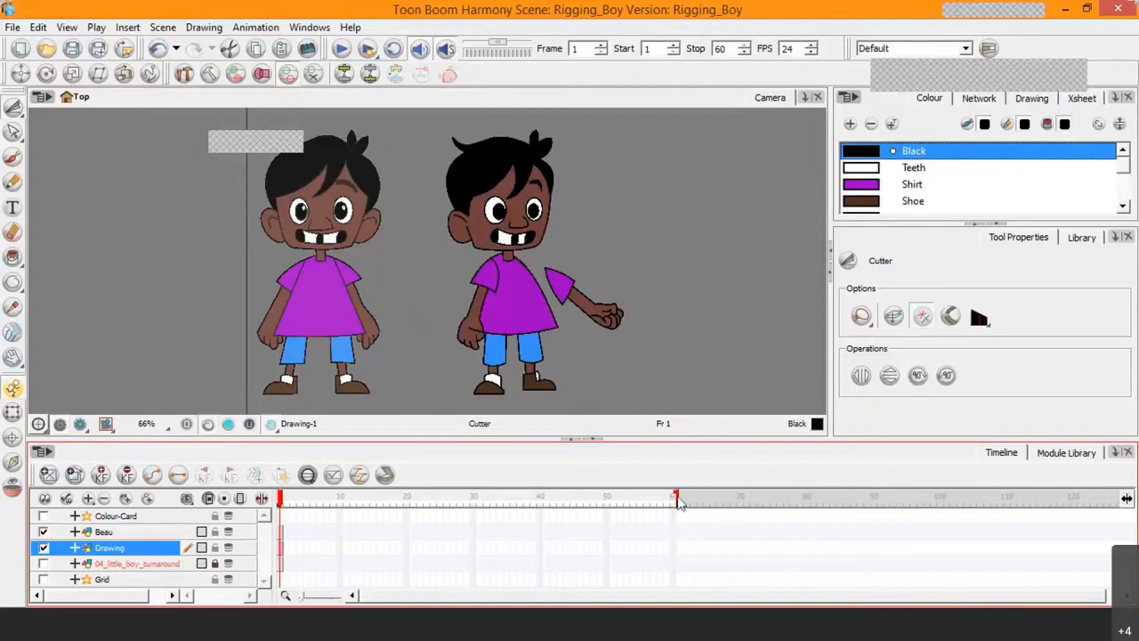
mouse_move(677, 501)
mouse_down()
mouse_move(297, 519)
mouse_move(295, 503)
mouse_up()
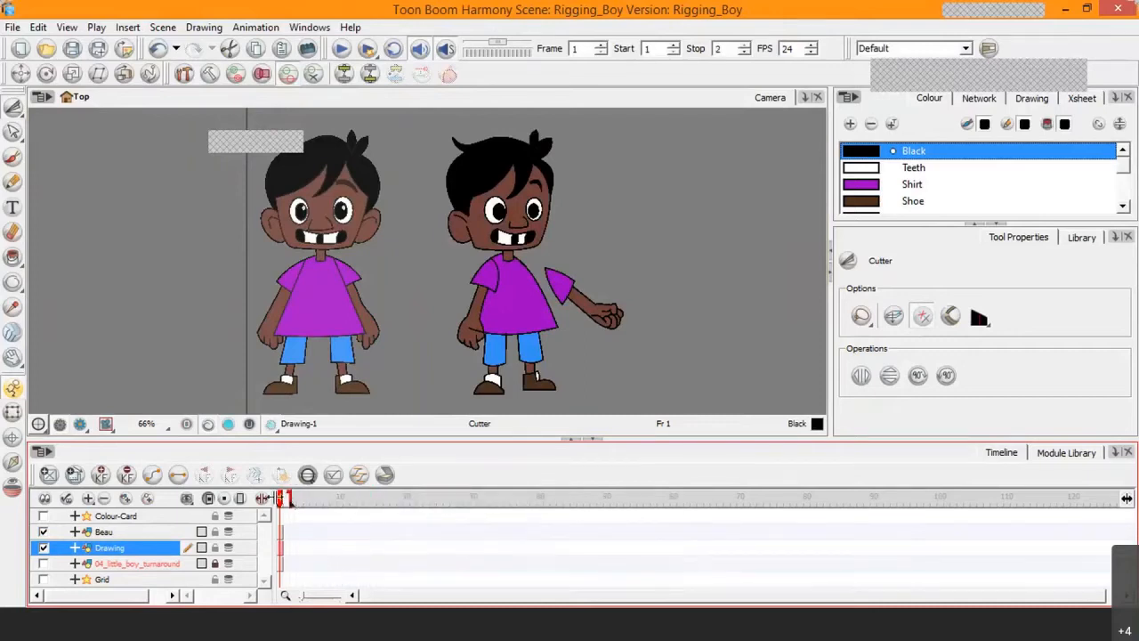
click(281, 509)
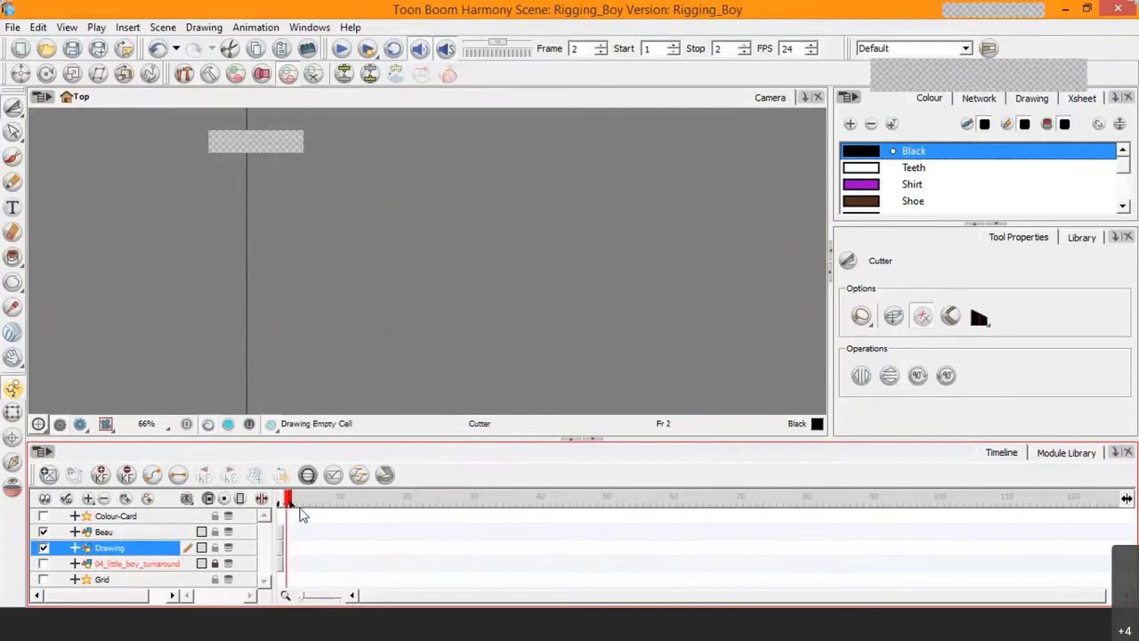
click(281, 505)
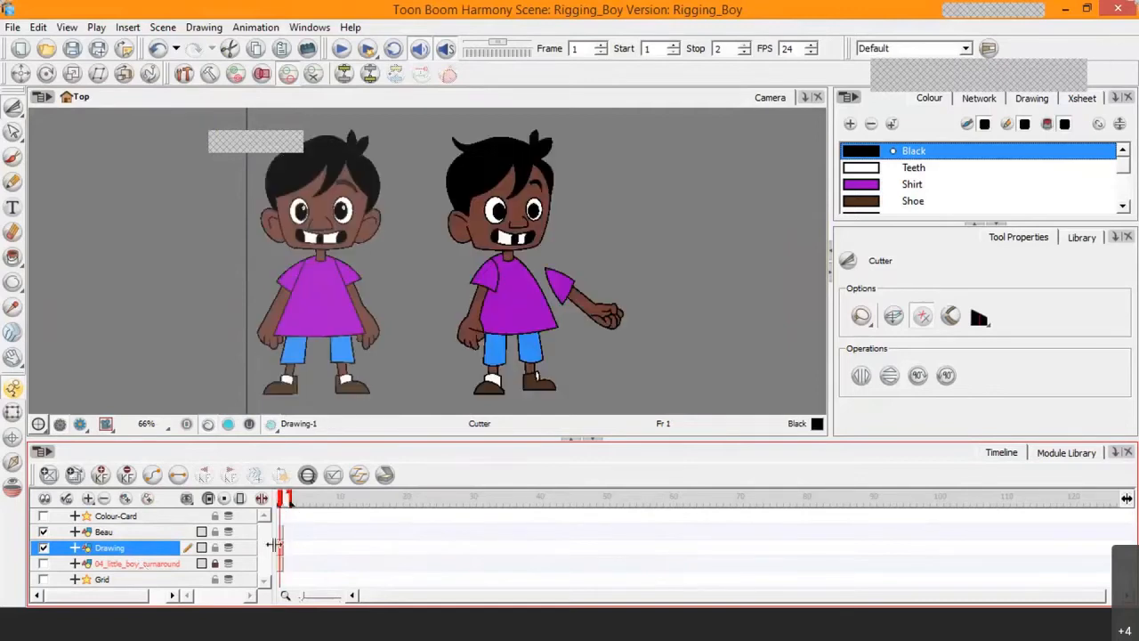
Expose the two-pose artwork on frame 2 of the Drawing layer as well, and check it against frame 1.
click(289, 549)
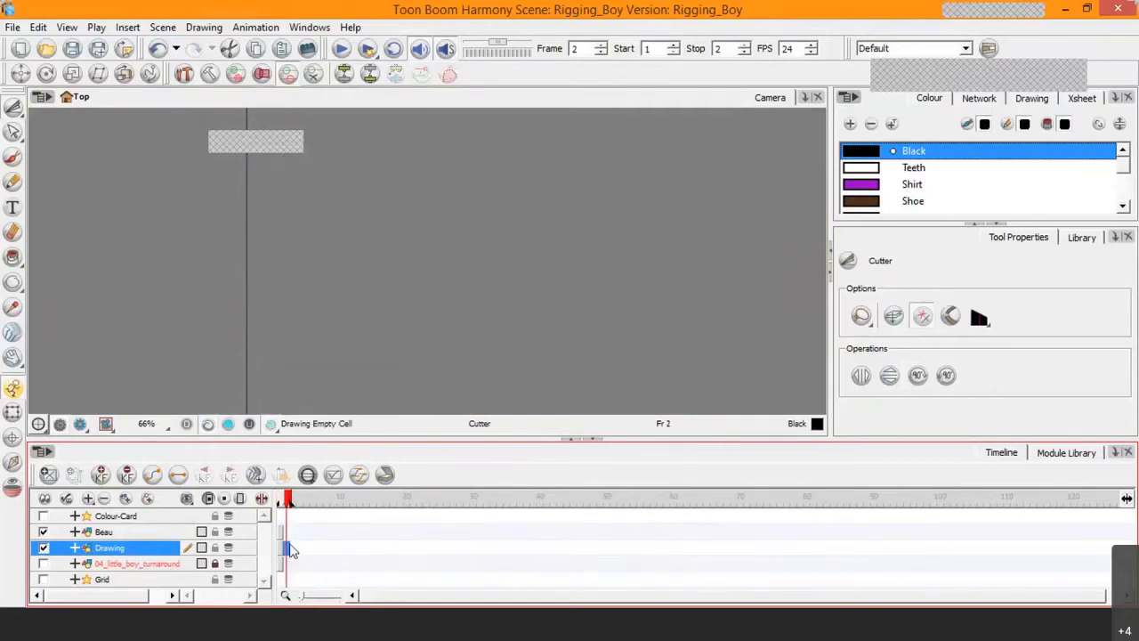
key(ctrl+v)
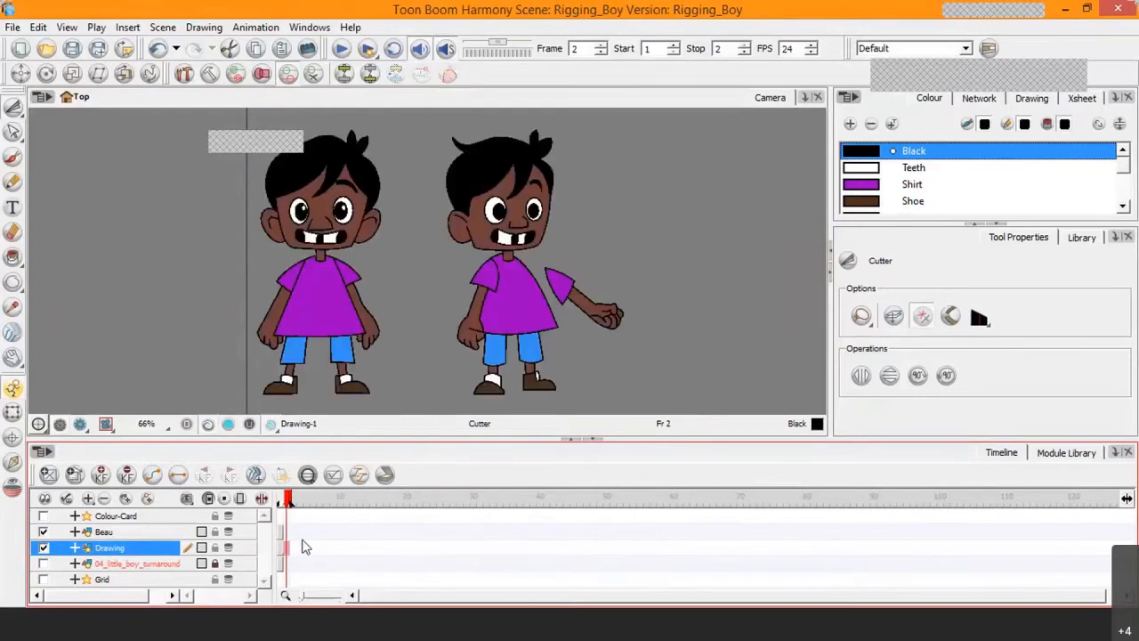
click(281, 549)
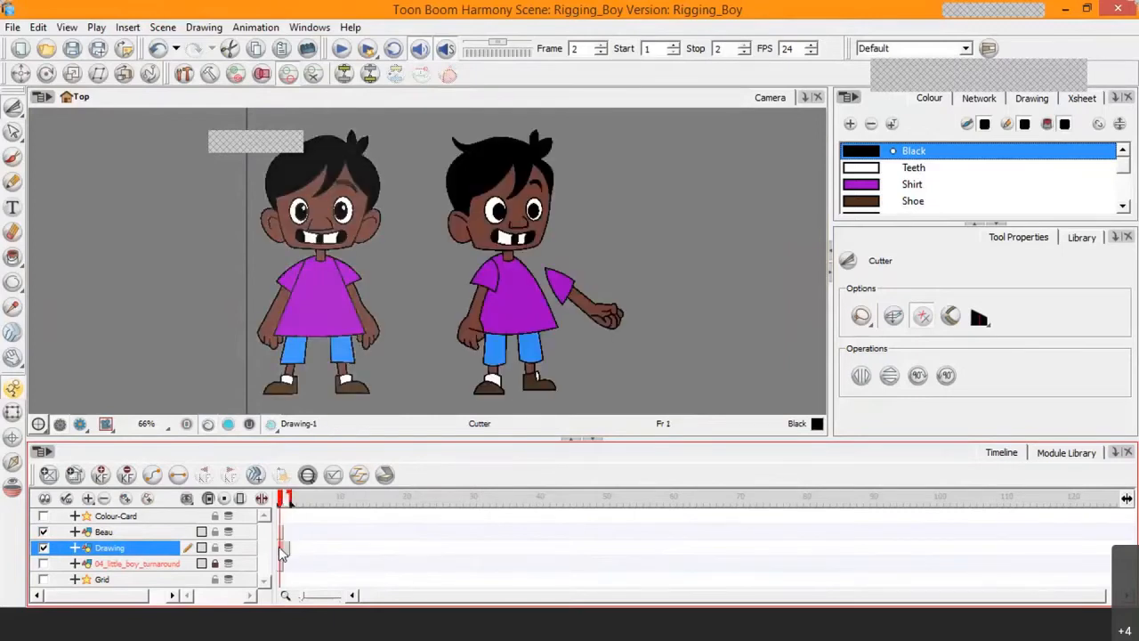
click(286, 547)
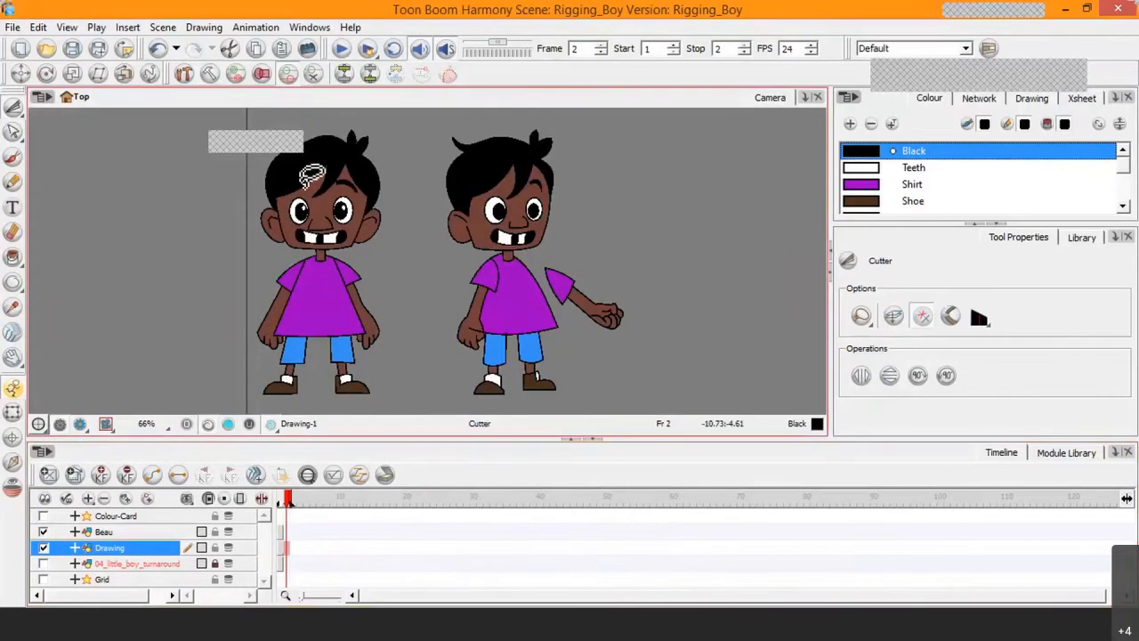
key(comma)
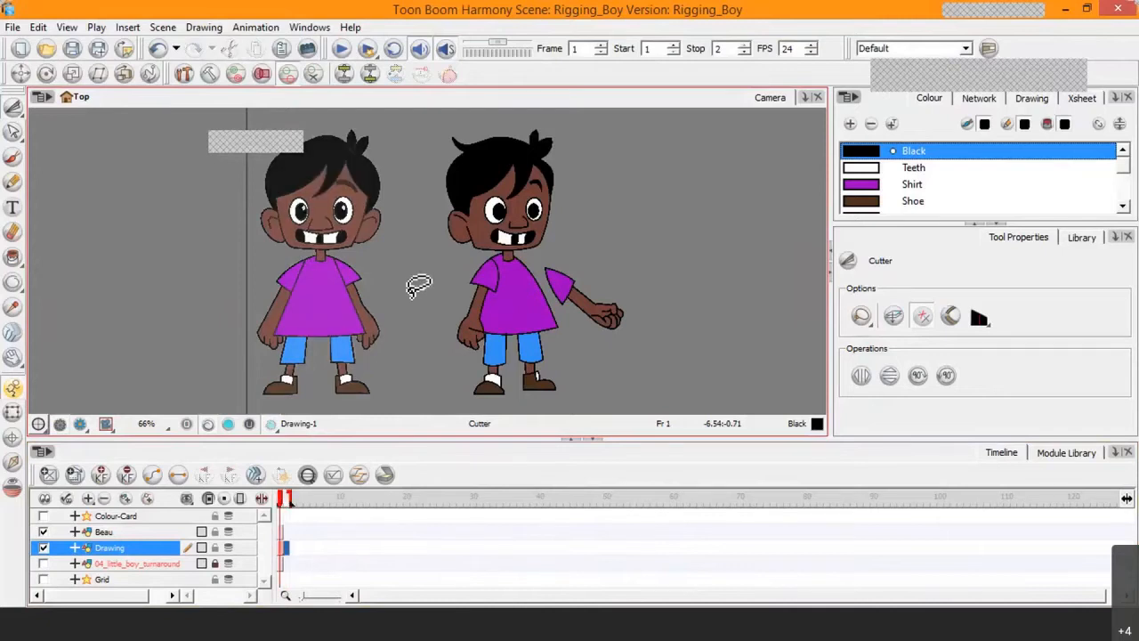
click(289, 550)
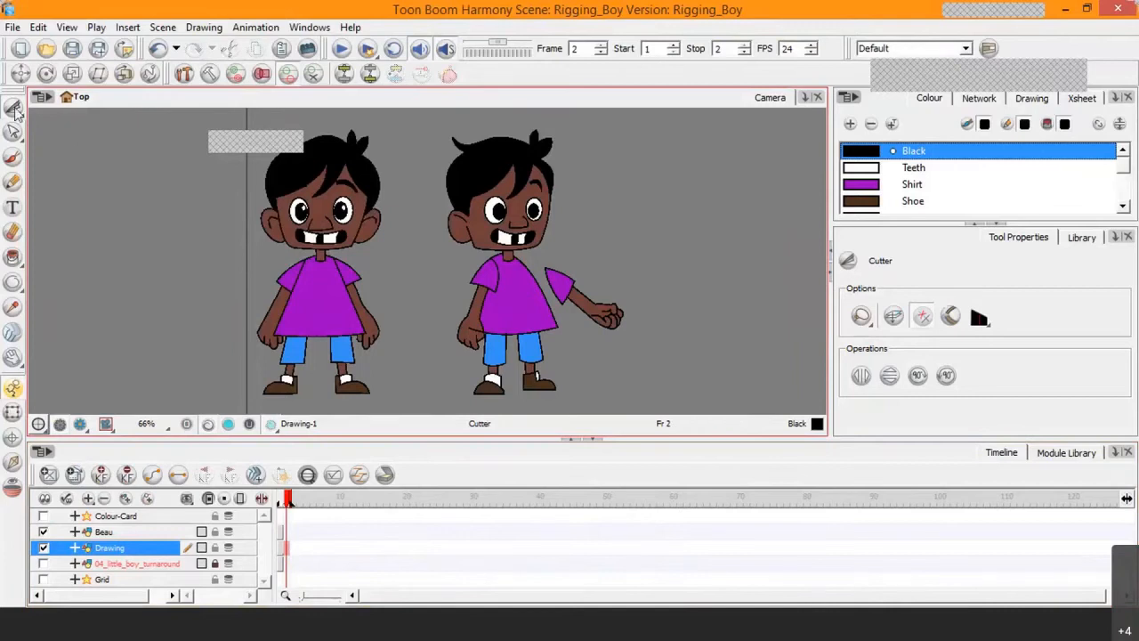
Lasso the three-quarter-view boy on frame 2 and create a drawing from the selection on the existing Beau layer.
mouse_move(434, 145)
mouse_down()
mouse_move(420, 197)
mouse_move(422, 365)
mouse_move(632, 401)
mouse_move(632, 216)
mouse_move(511, 113)
mouse_move(442, 130)
mouse_move(435, 169)
mouse_move(459, 205)
mouse_up()
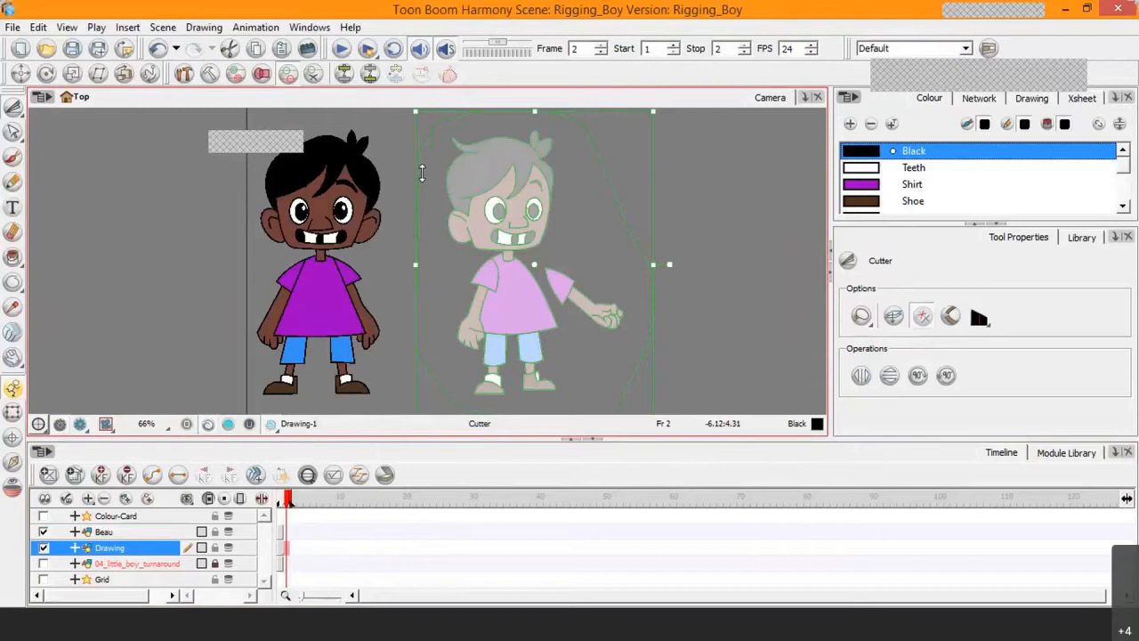
key(F9)
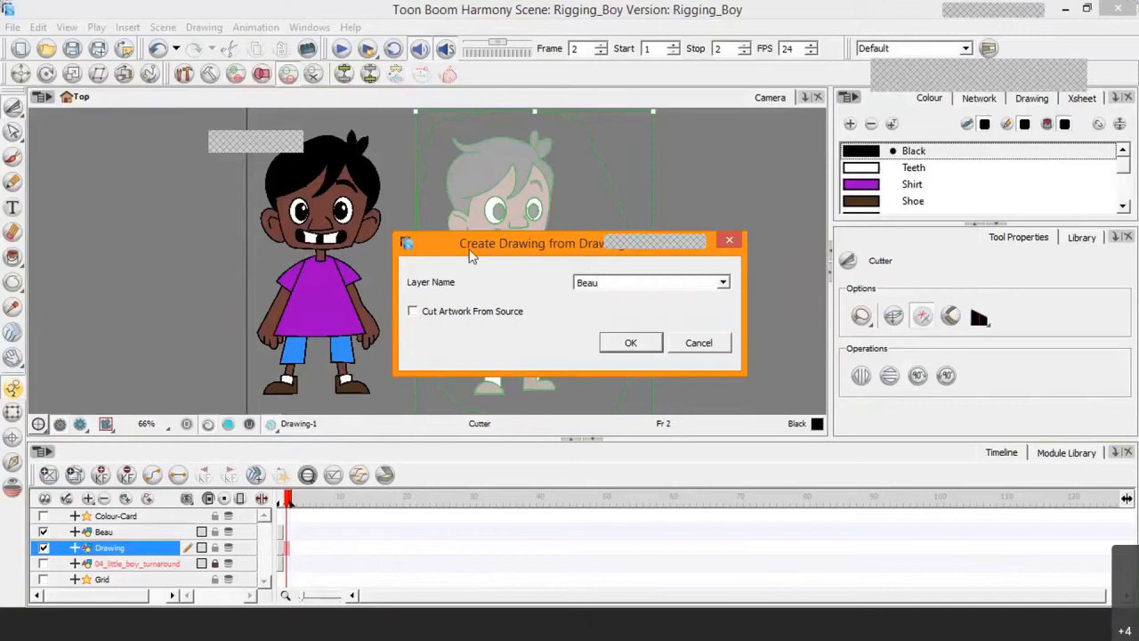
click(624, 343)
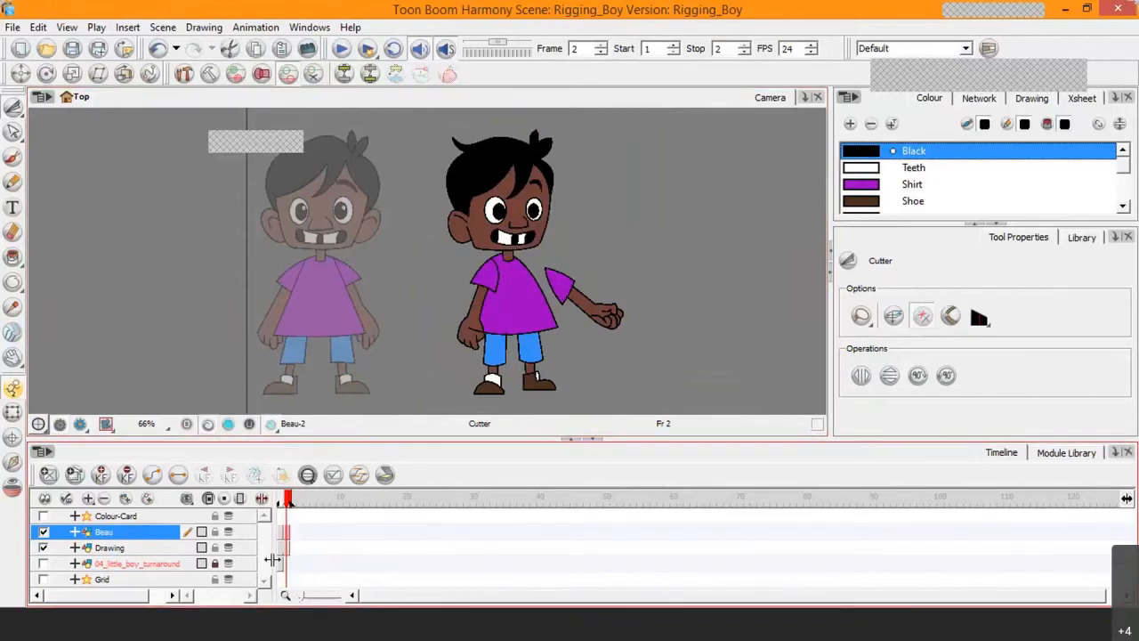
Hide the Drawing layer in the timeline.
drag(273, 559, 300, 562)
key(2)
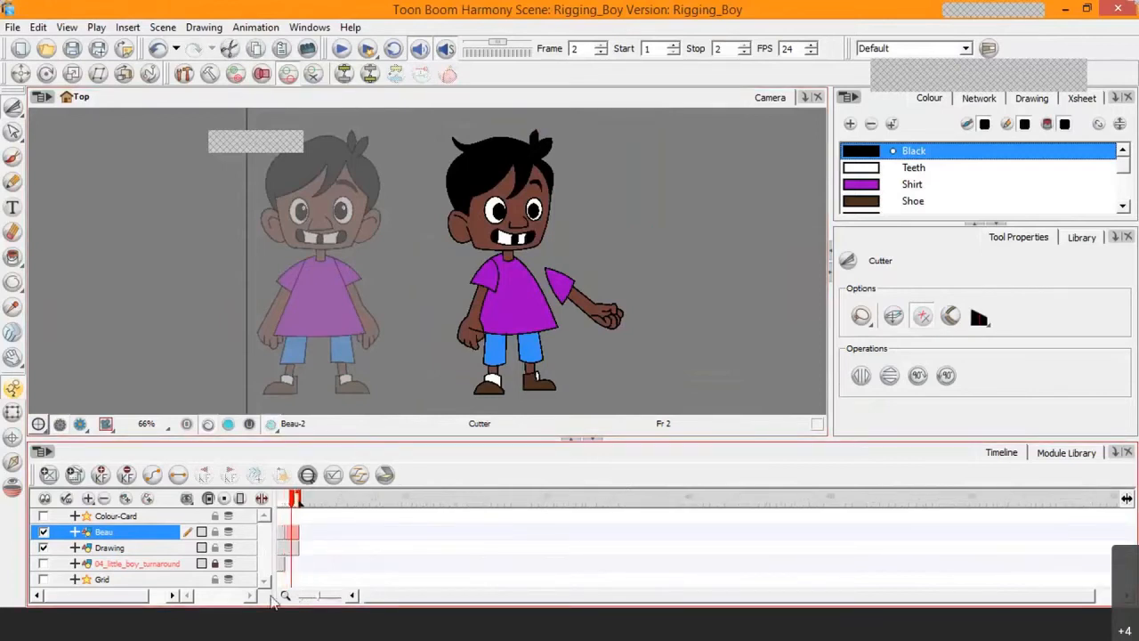
drag(417, 601, 382, 598)
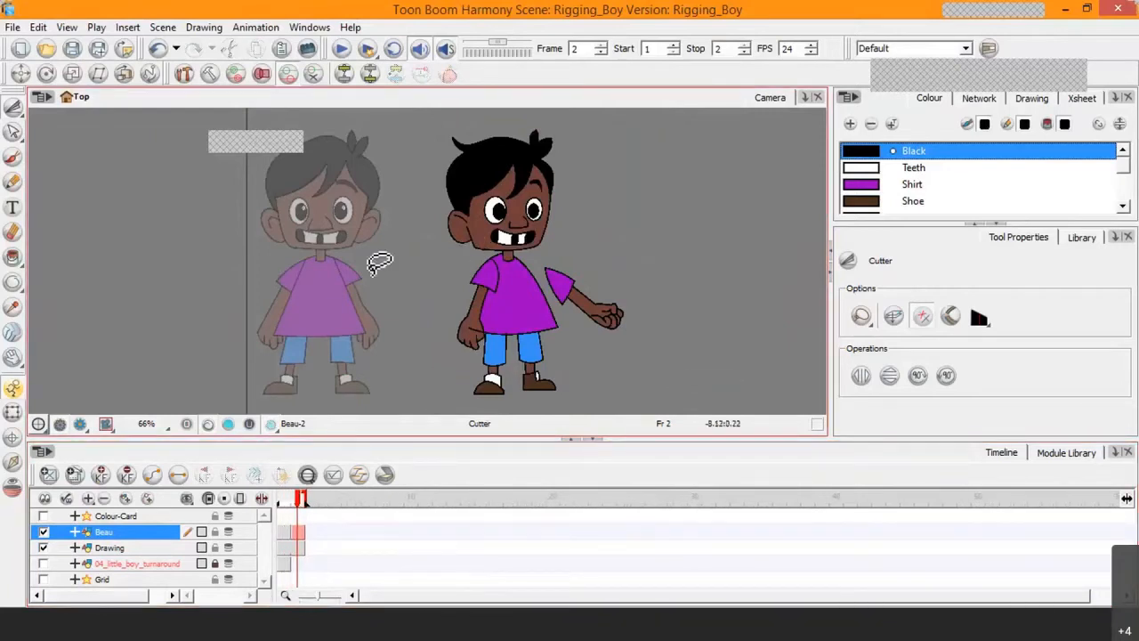
click(200, 547)
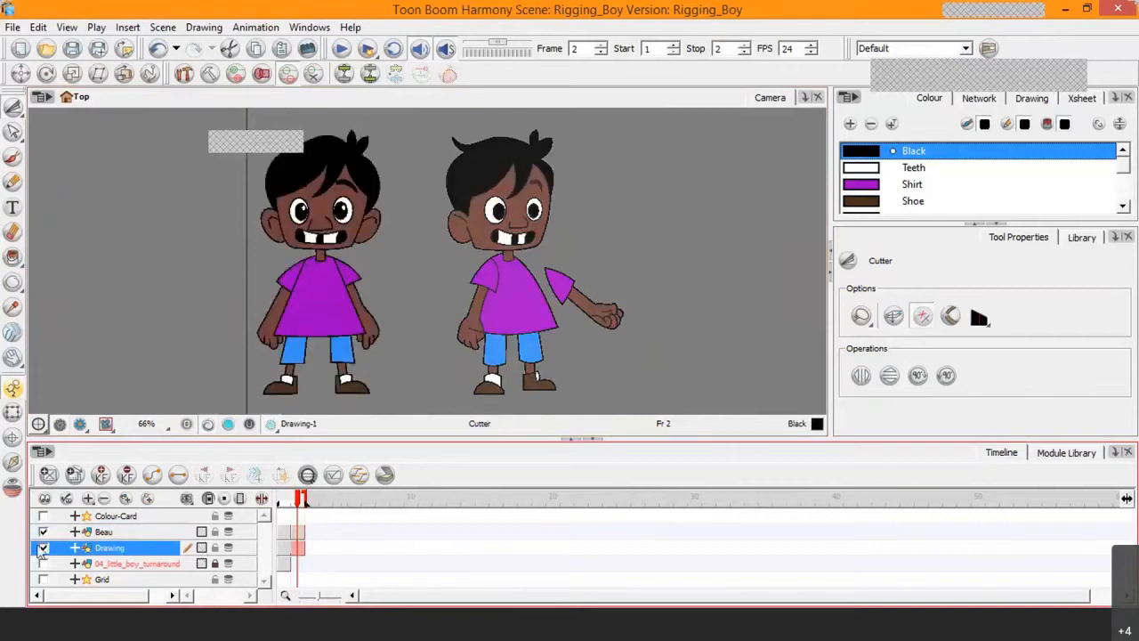
click(43, 548)
click(43, 548)
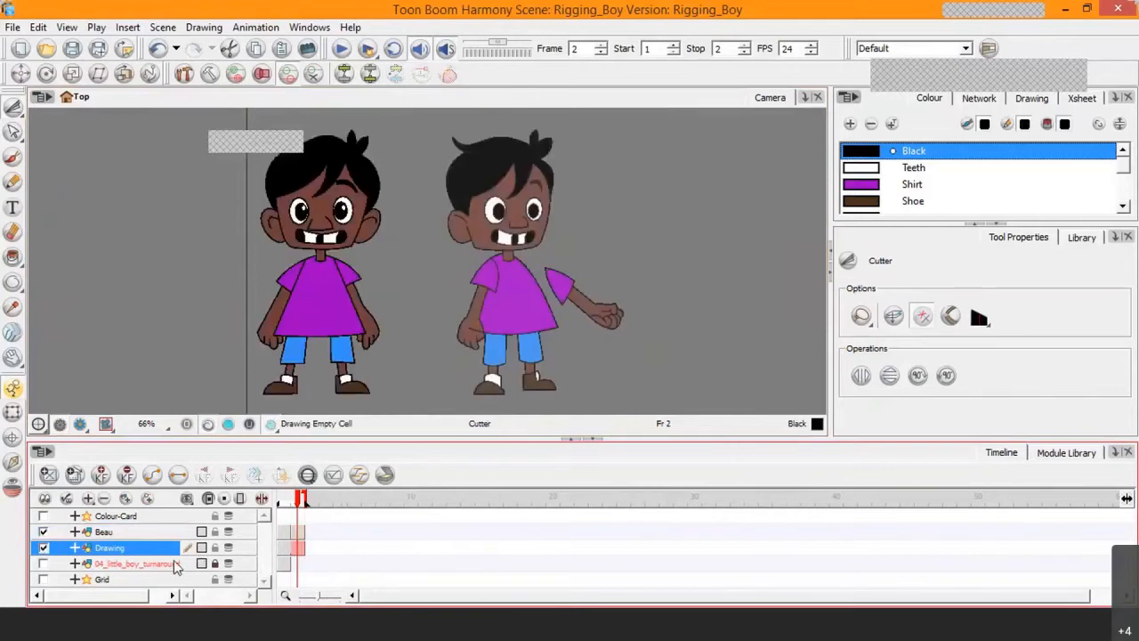
click(285, 546)
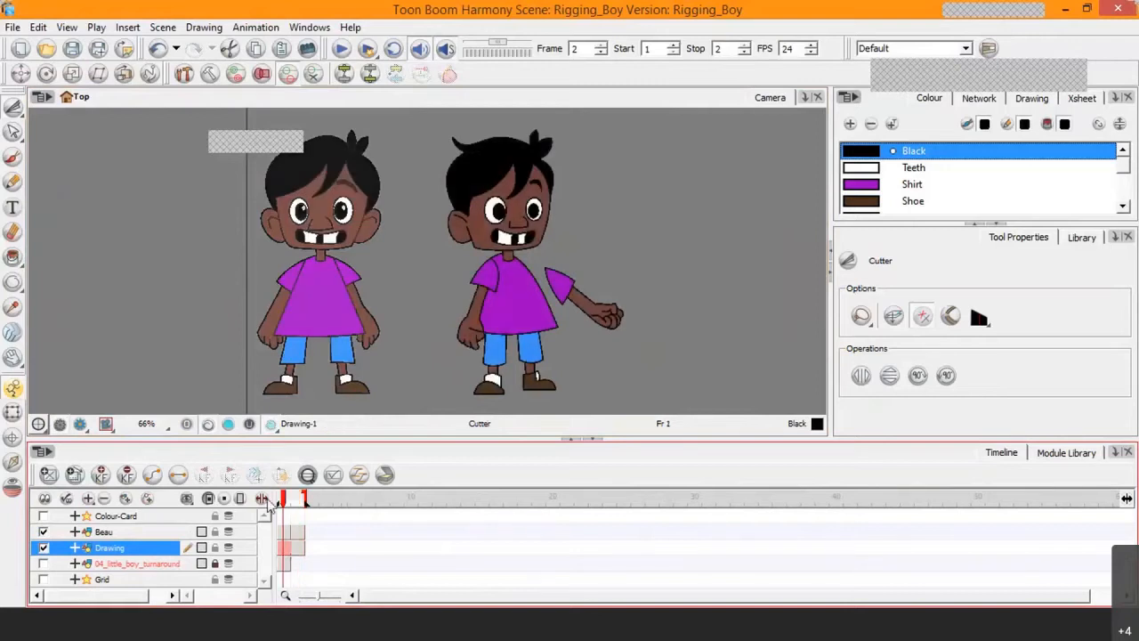
click(286, 548)
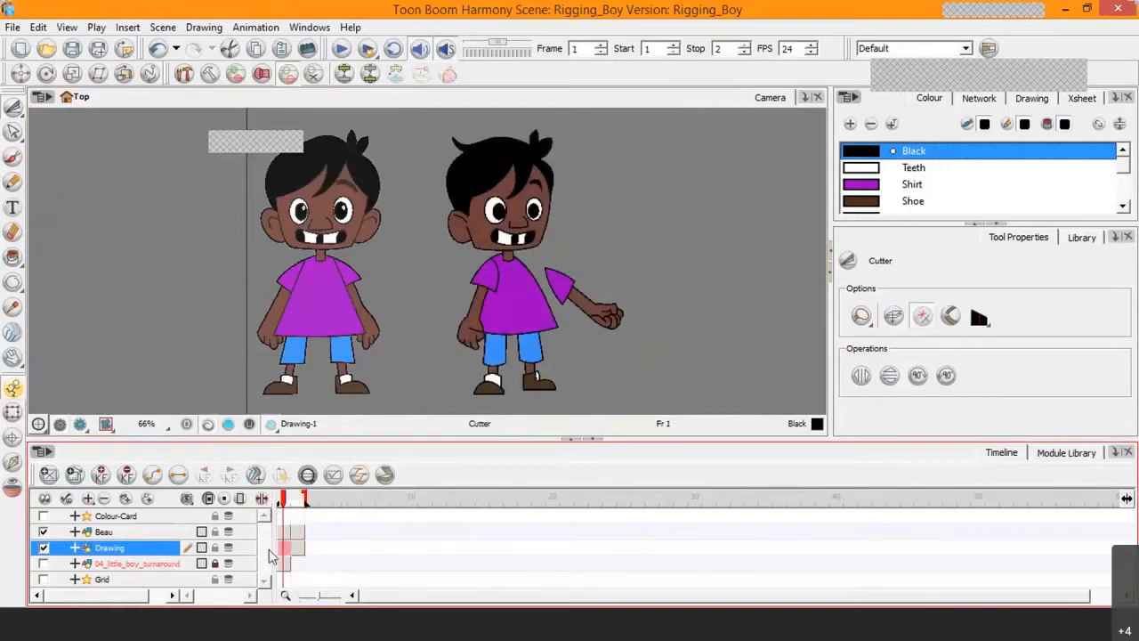
click(42, 548)
Compare the poses on frames 1 and 2 of the Beau layer.
click(288, 532)
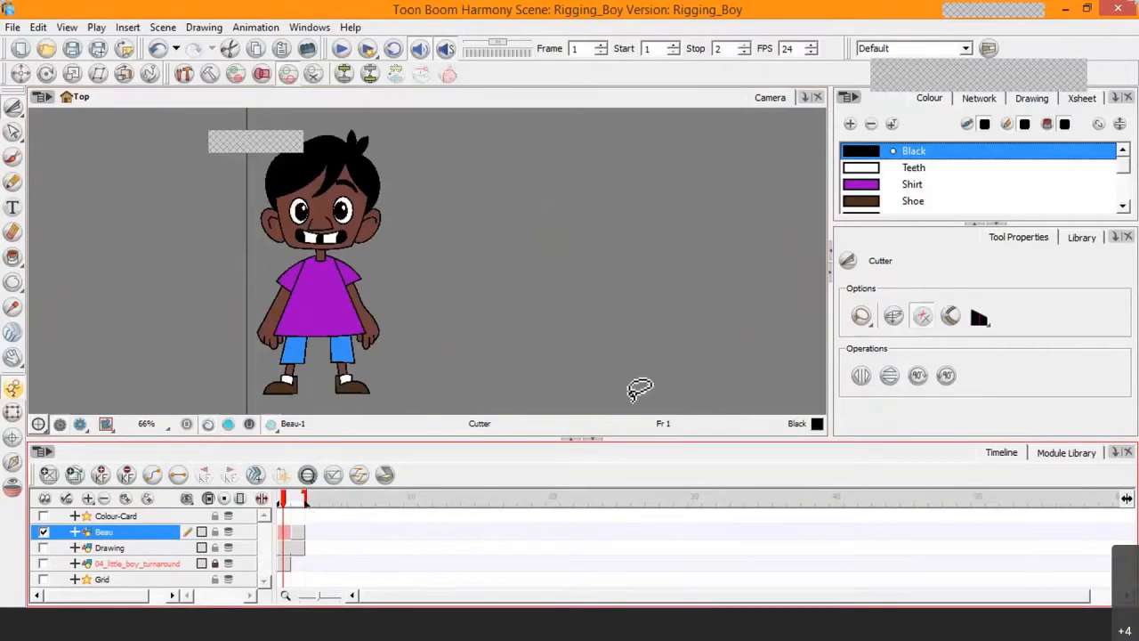
click(302, 533)
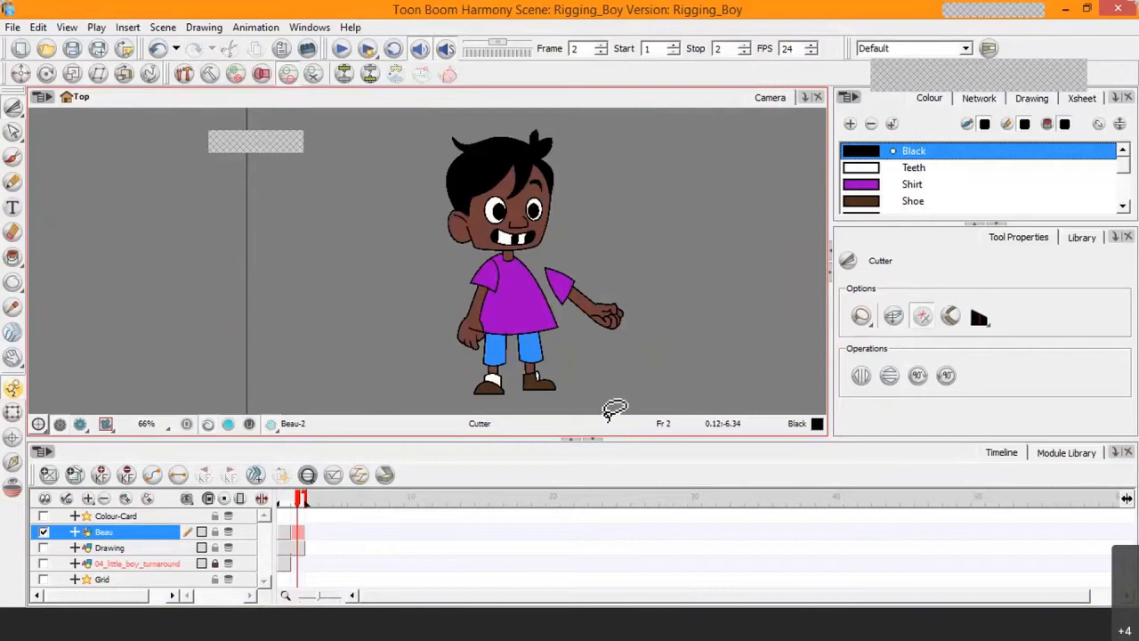
click(285, 531)
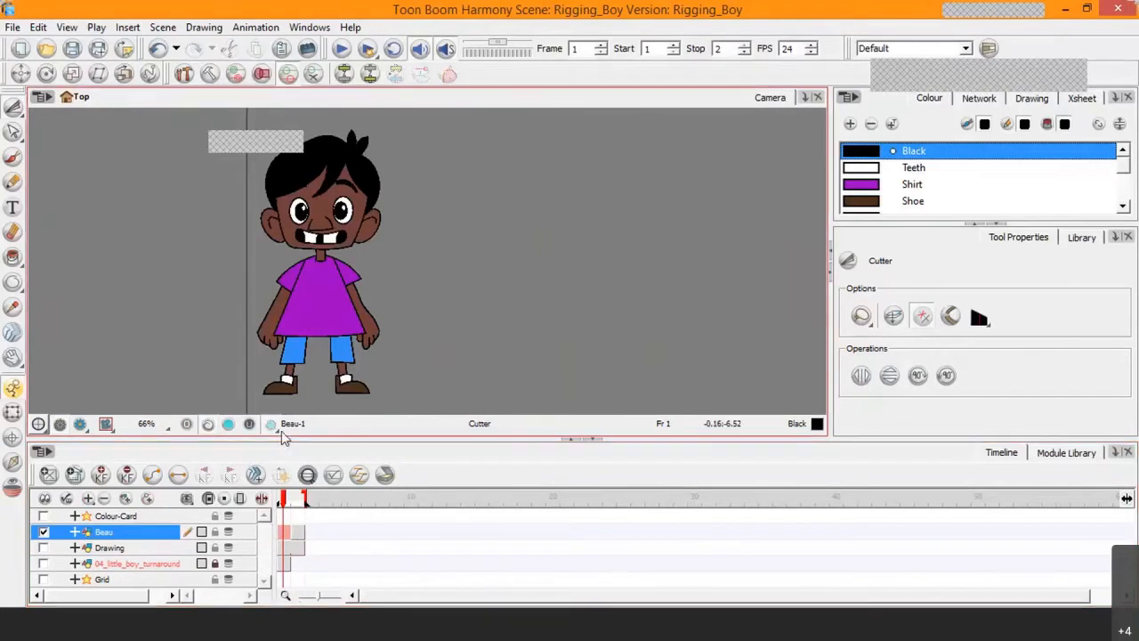
click(302, 534)
click(303, 534)
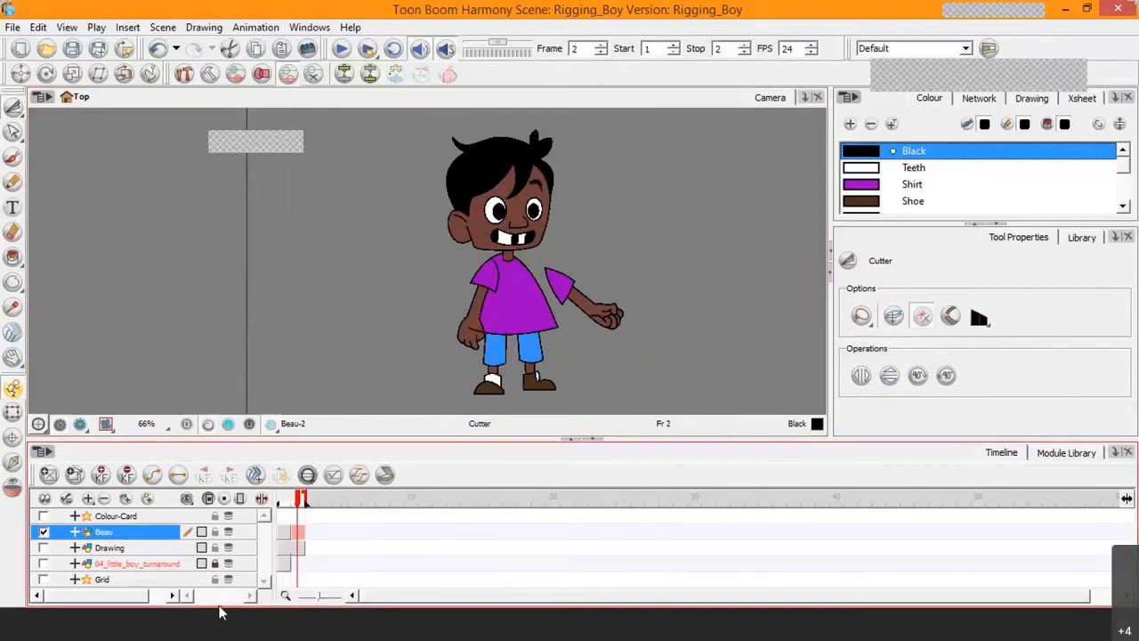
Return to frame 1, and switch to the PowerPoint rigging guide to read its slides on placing each view on its own frame.
click(281, 534)
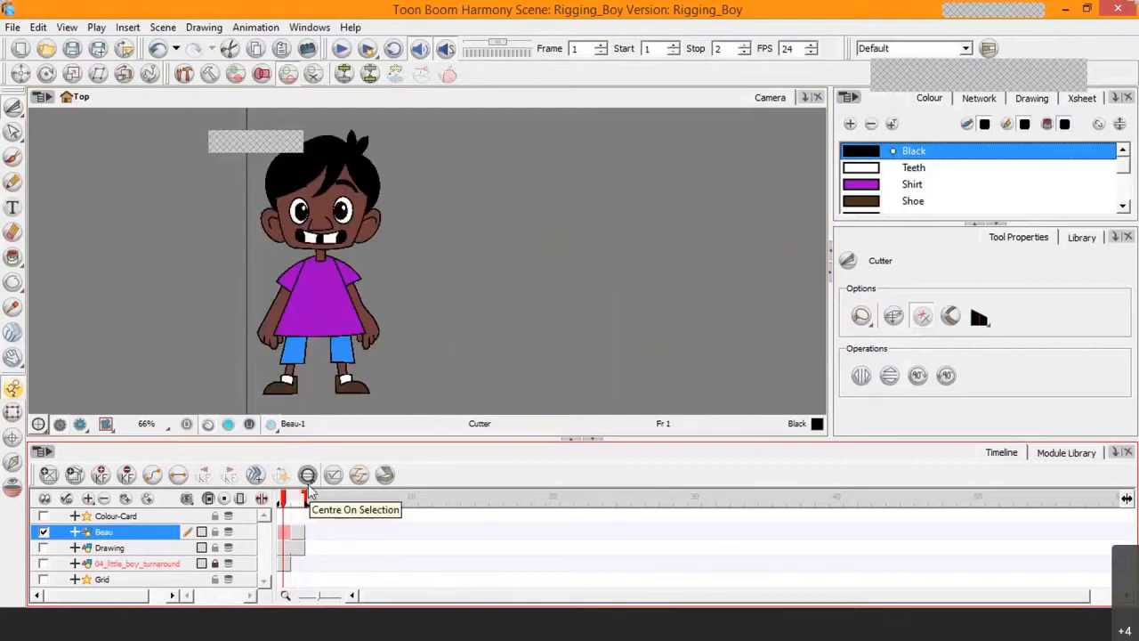
click(901, 620)
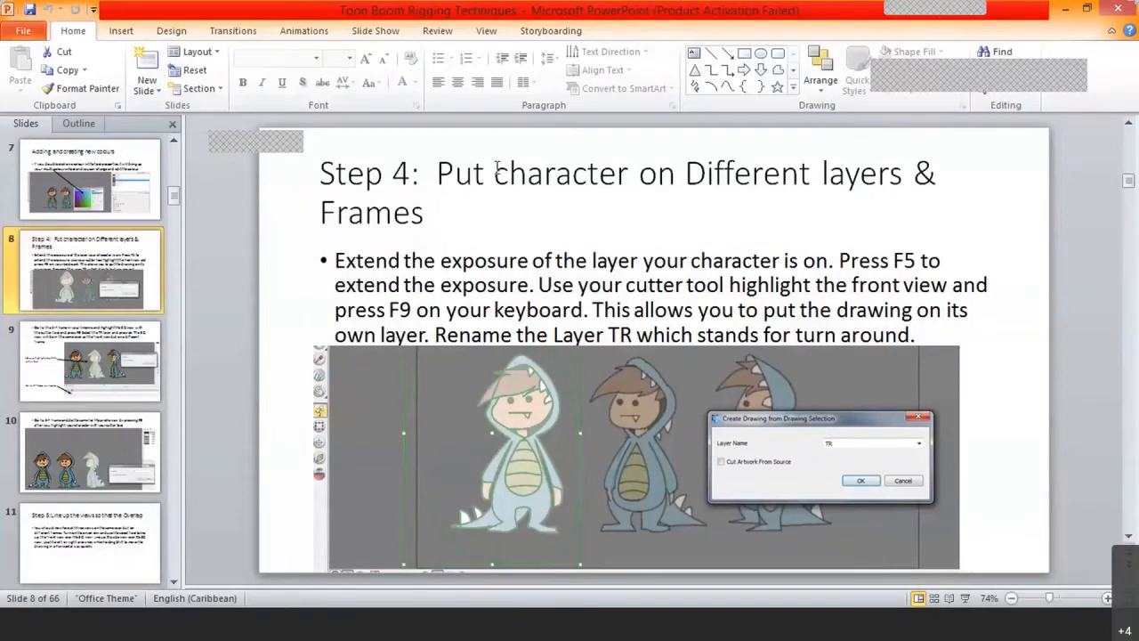
key(Page_Down)
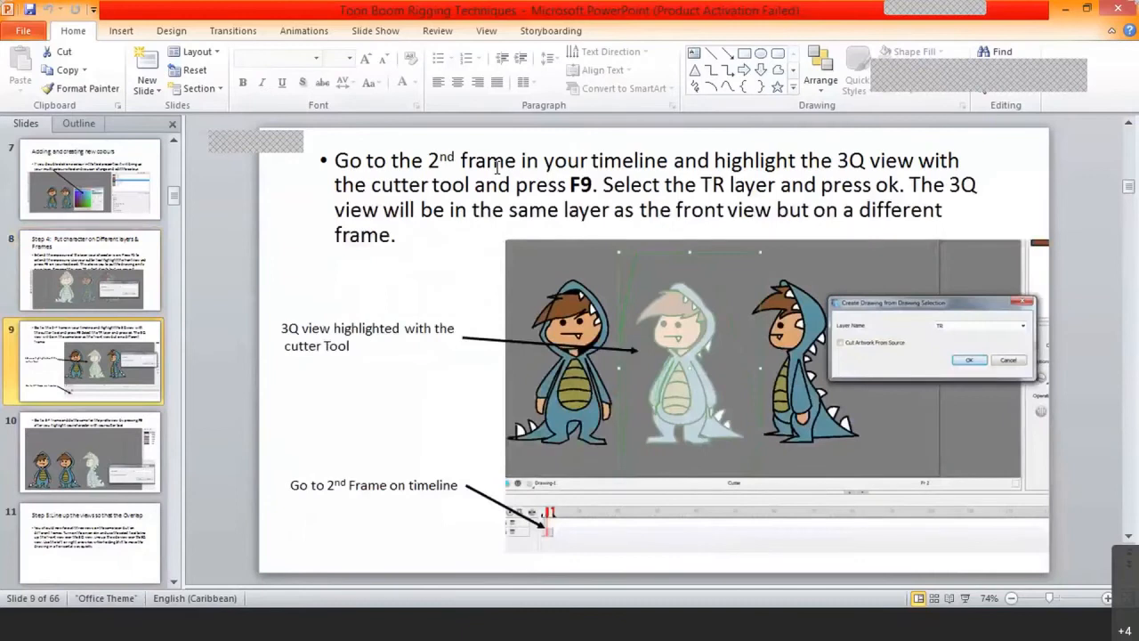
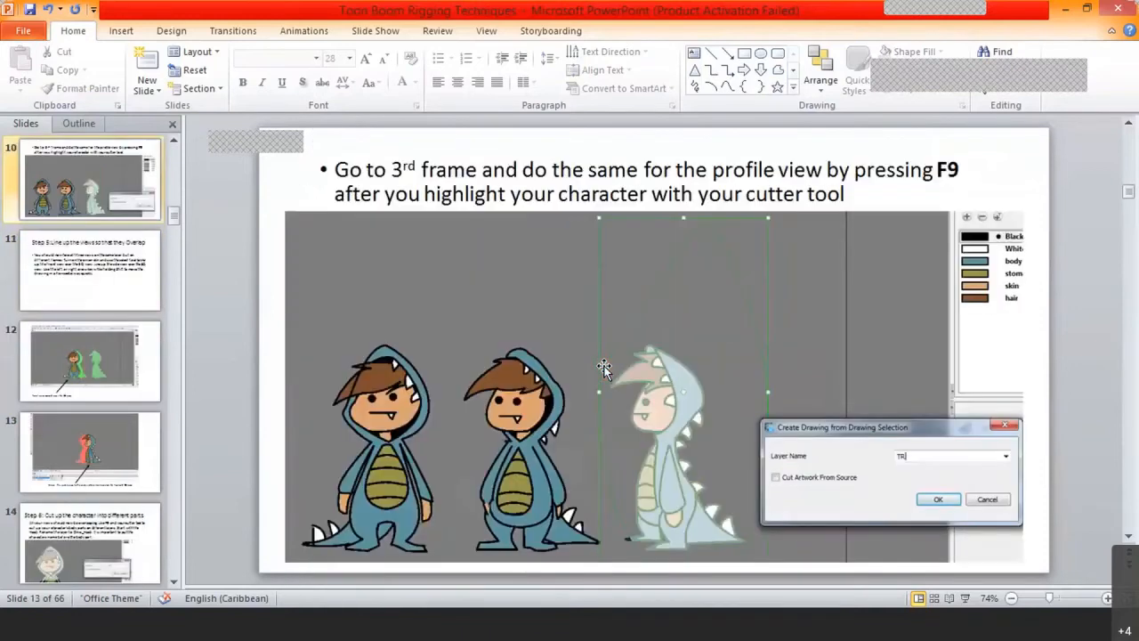
scroll(605, 367, down, 1)
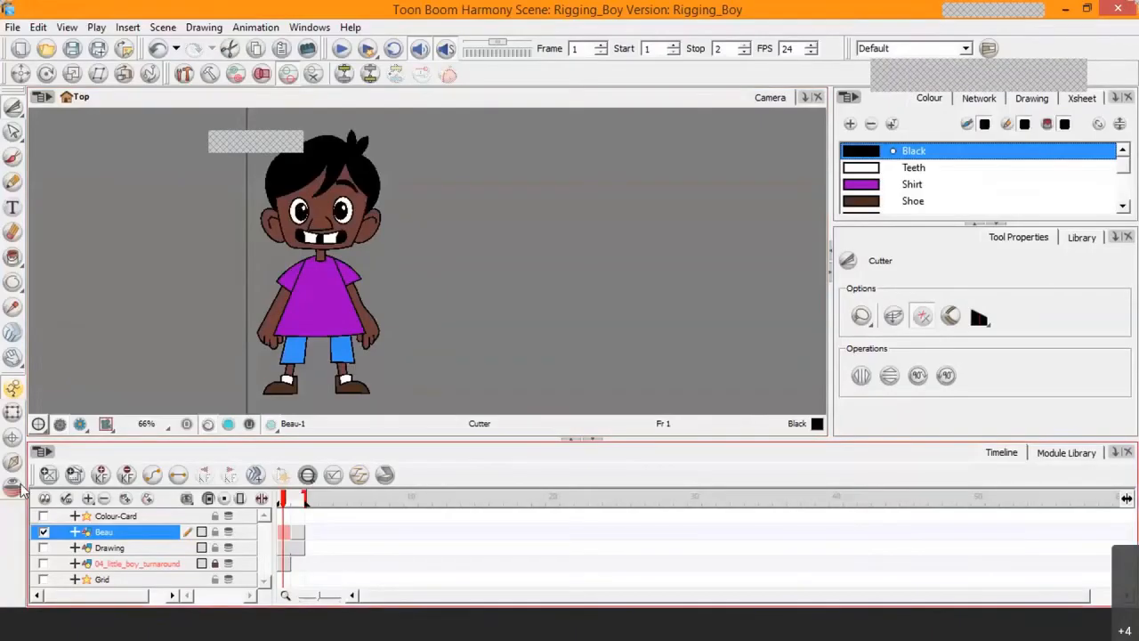
Switch back to Harmony, enable onion skin, and go to frame 2 of the Beau layer with the whole camera frame in view.
click(15, 486)
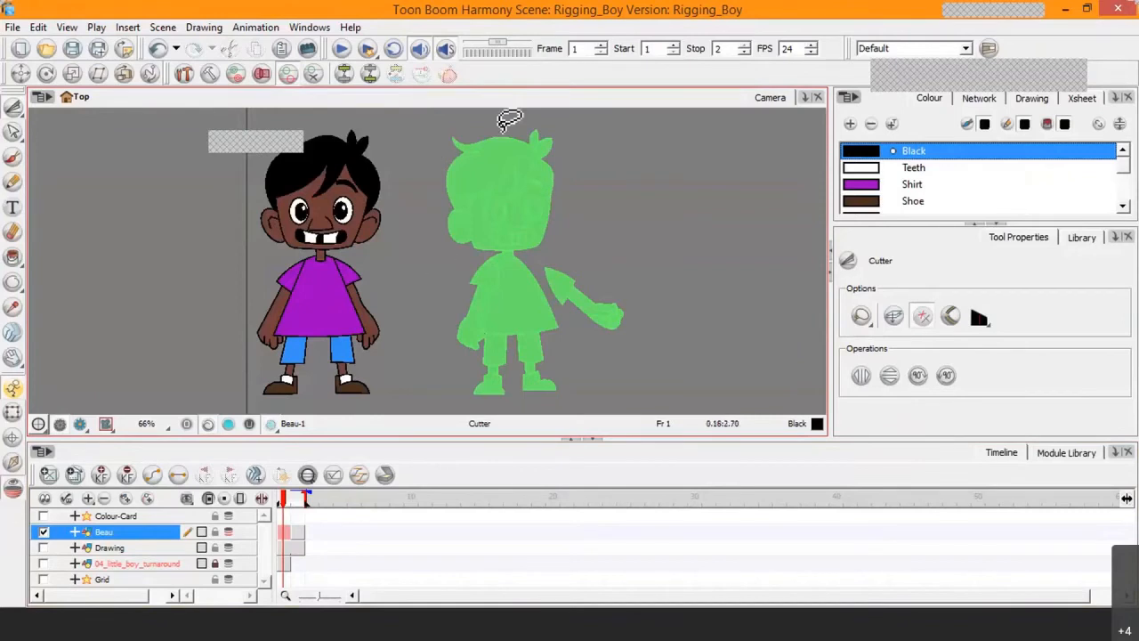
click(300, 532)
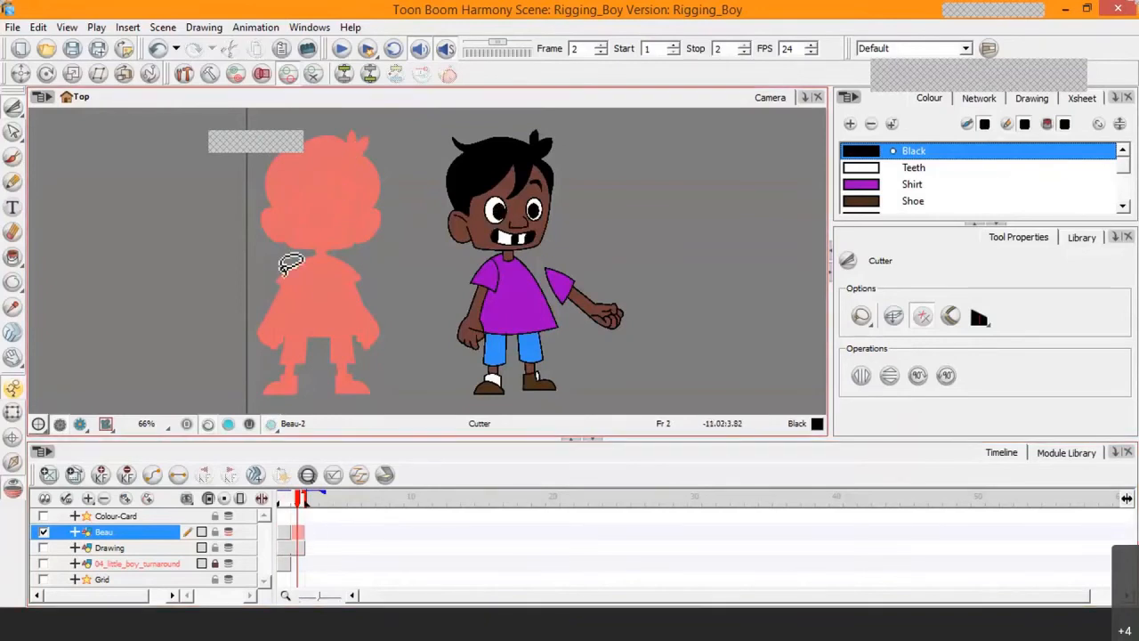
key(2)
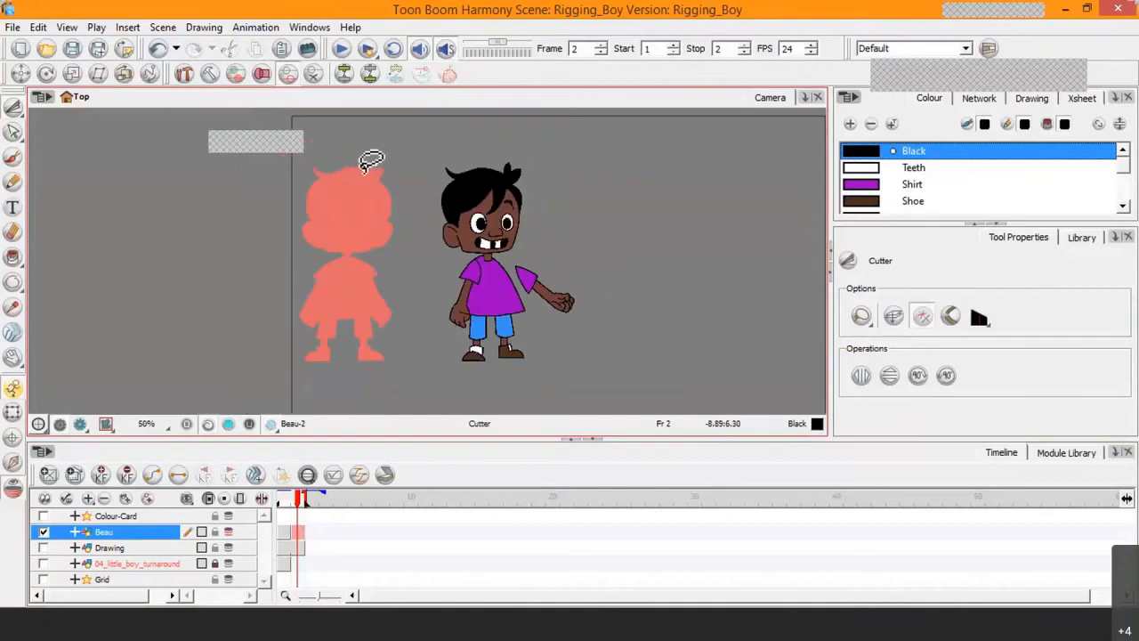
key(2)
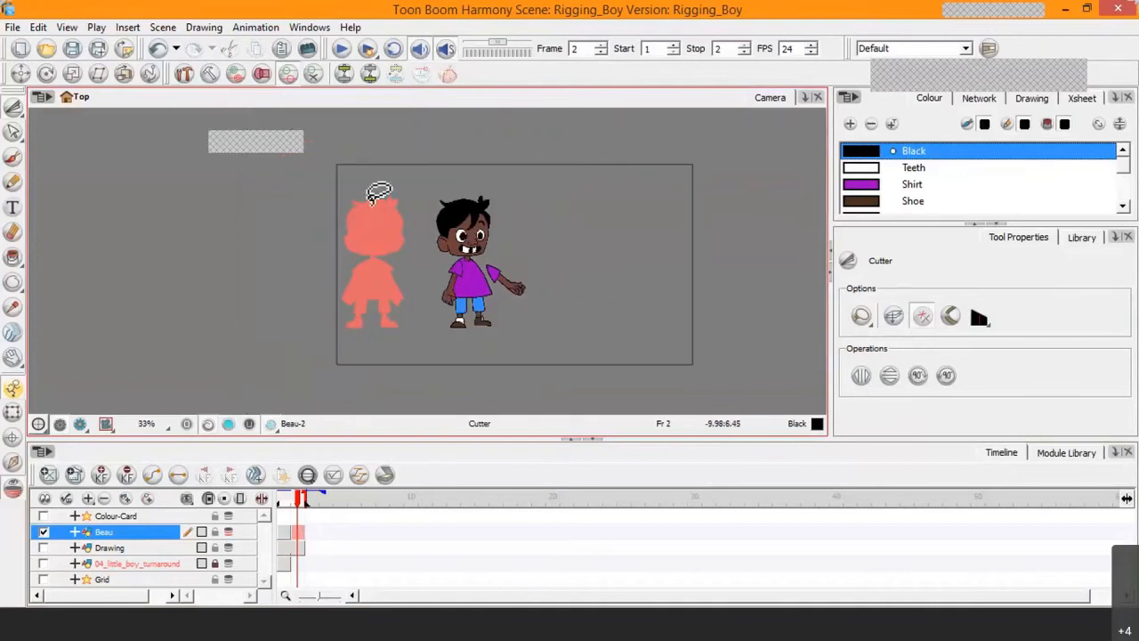
key(1)
key(space)
drag(527, 264, 340, 249)
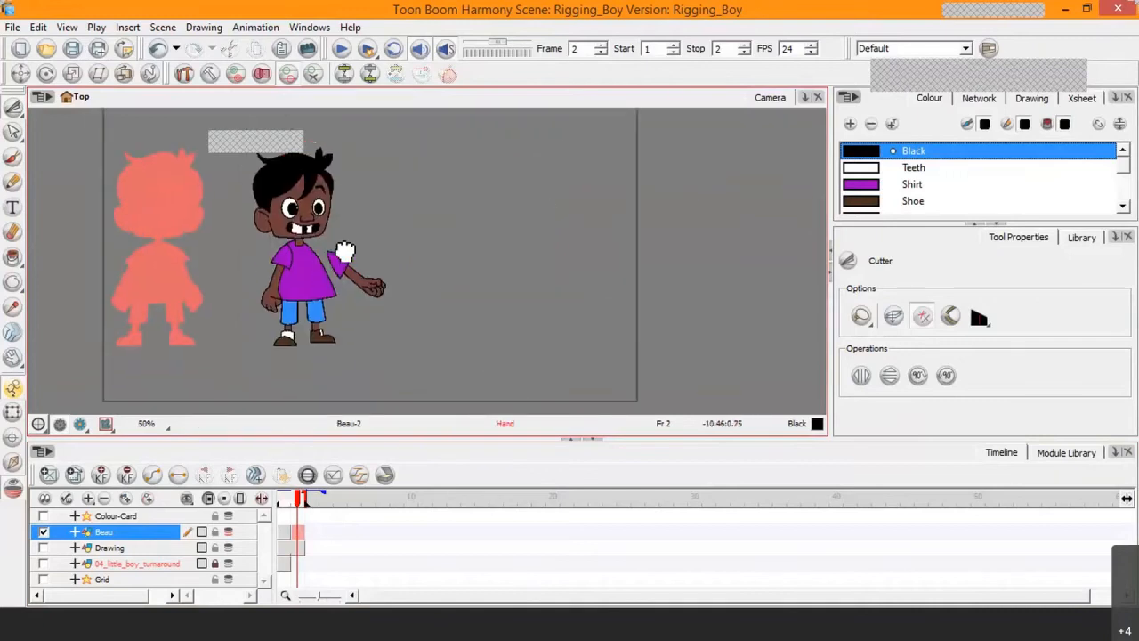
key(2)
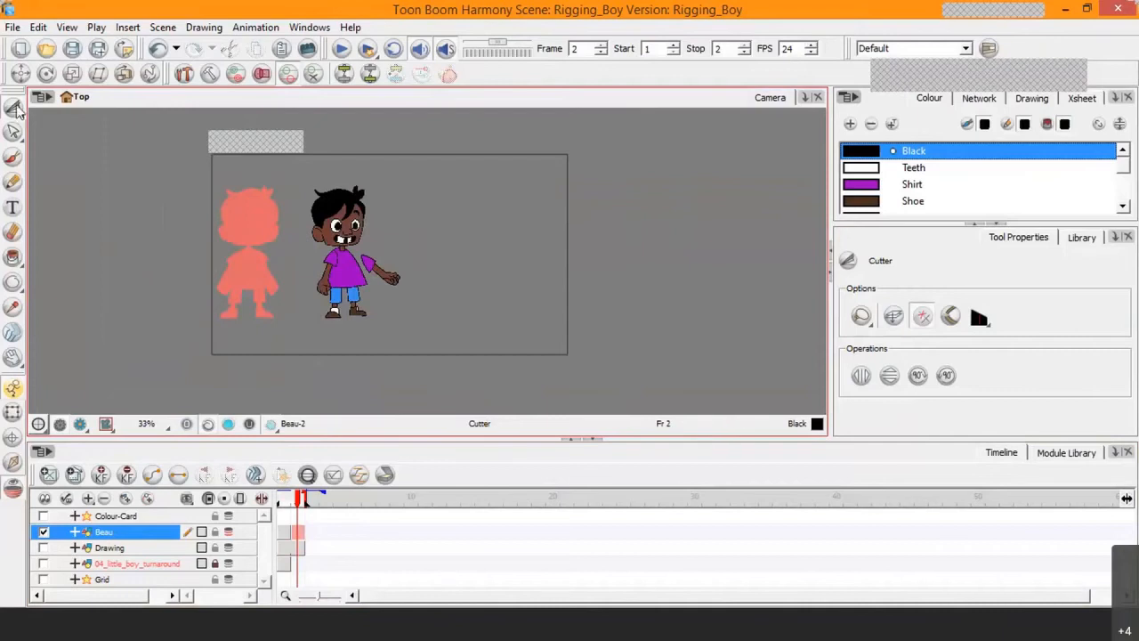
Select the whole three-quarter-view boy on frame 2 with the Select tool and nudge him horizontally towards the centre of the camera frame.
drag(20, 114, 51, 127)
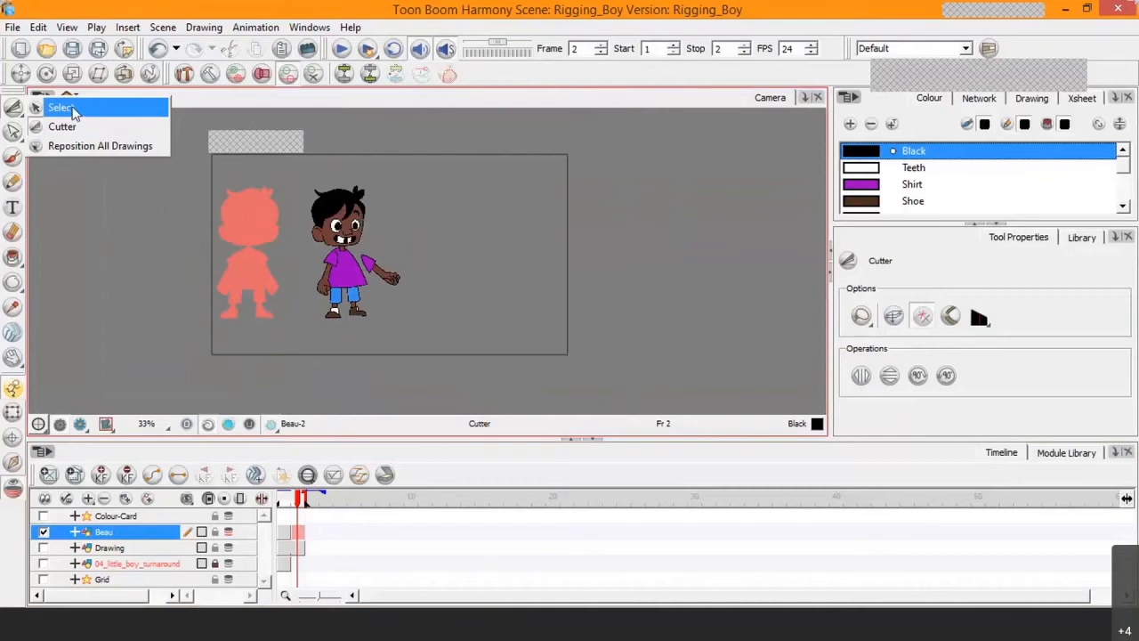
click(73, 112)
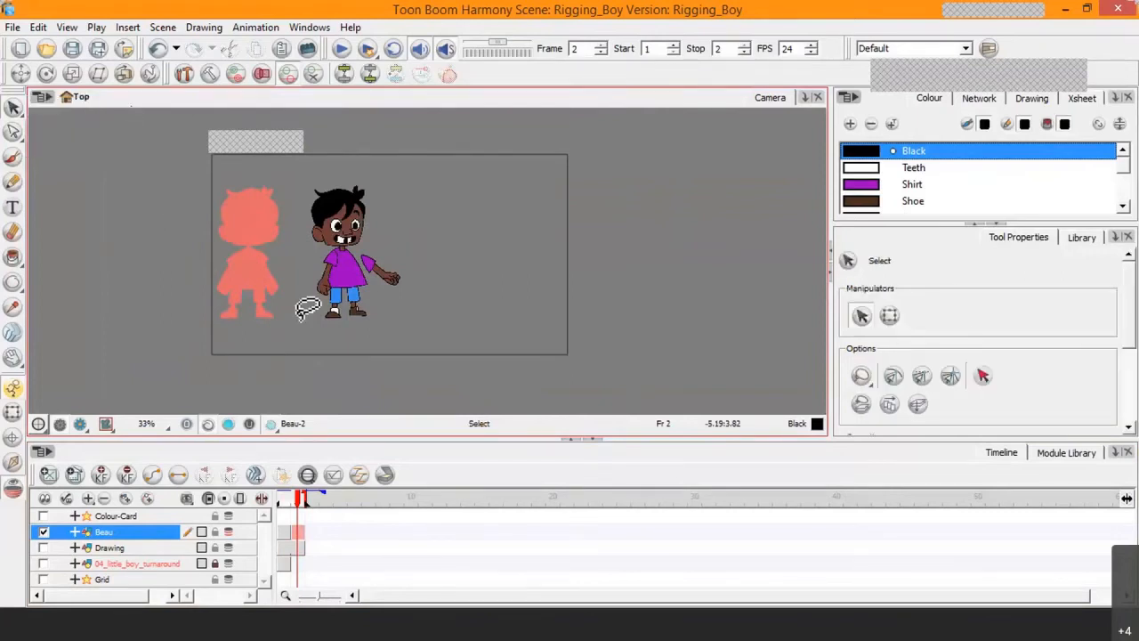
mouse_move(312, 335)
mouse_down()
mouse_move(297, 243)
mouse_move(351, 180)
mouse_move(400, 221)
mouse_move(420, 266)
mouse_move(401, 328)
mouse_move(304, 323)
mouse_up()
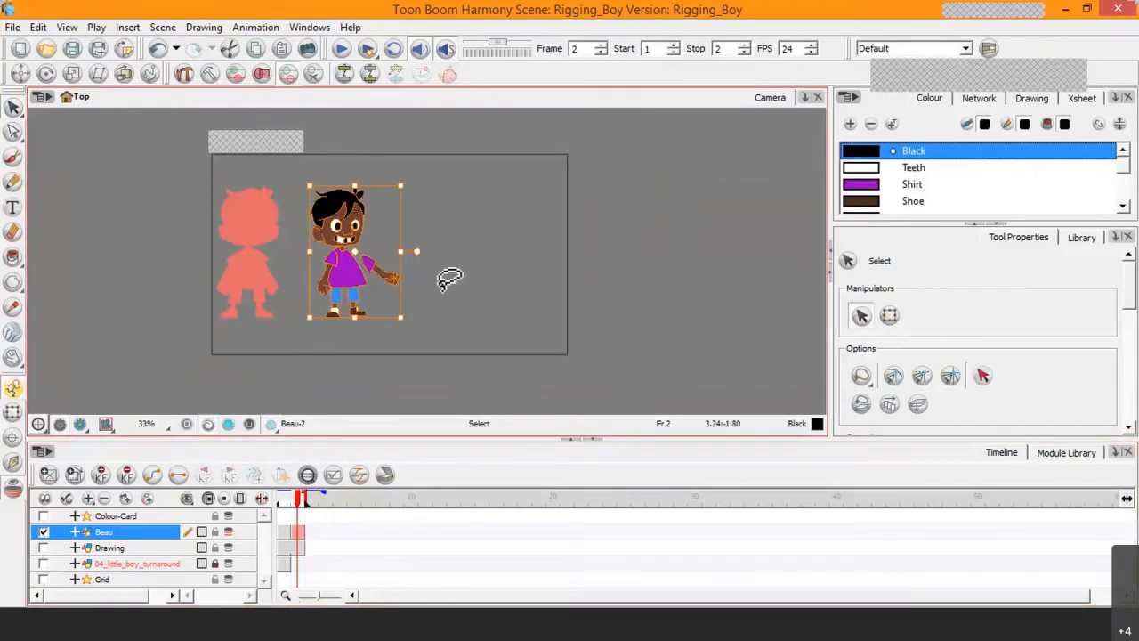
key(Right)
key(Right)
key(Right)
key(Right)
key(Right)
key(Right)
key(Right)
key(Right)
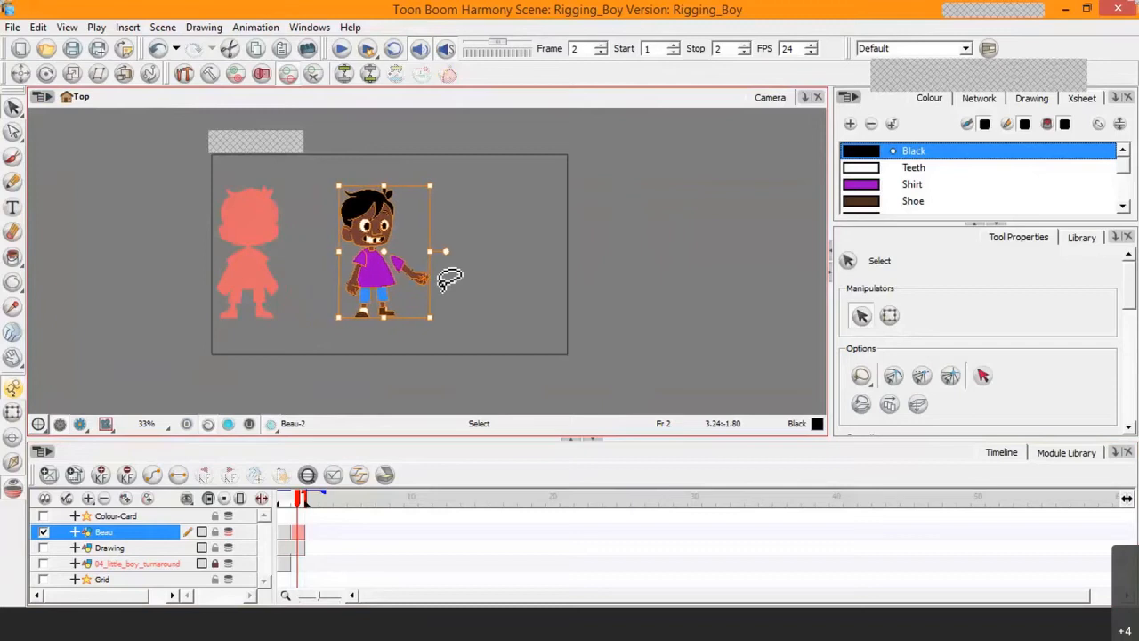
key(Right)
key(Right)
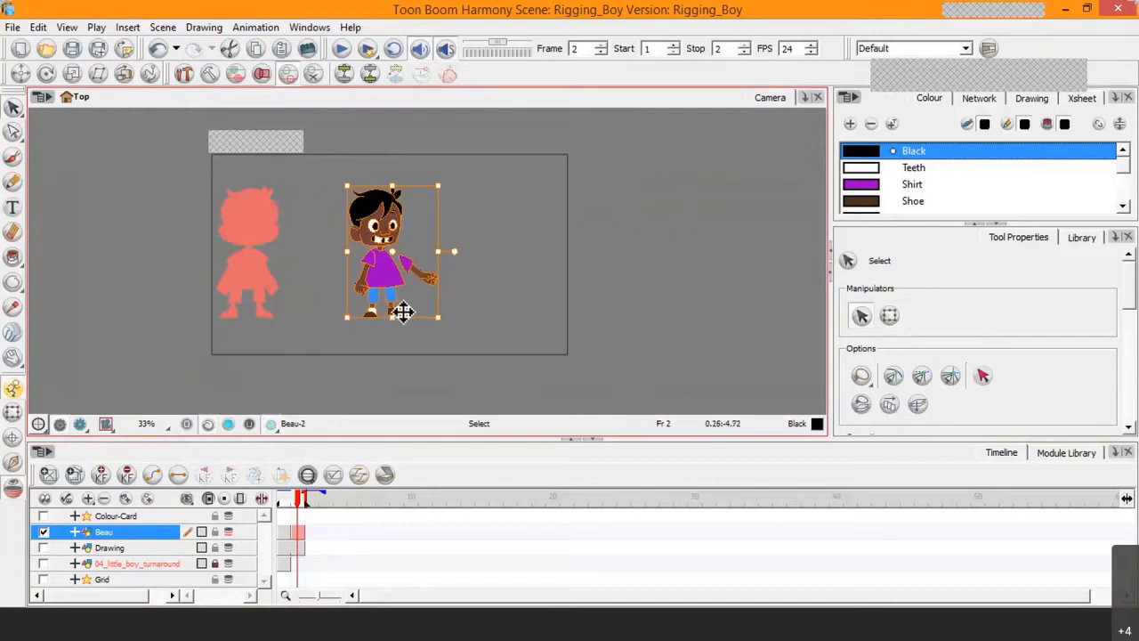
Try moving the three-quarter-view boy freehand down and to the right, and undo the move.
mouse_move(399, 276)
mouse_down()
mouse_move(418, 276)
mouse_move(365, 278)
mouse_move(418, 271)
mouse_move(385, 269)
mouse_move(400, 272)
mouse_up()
key(ctrl+z)
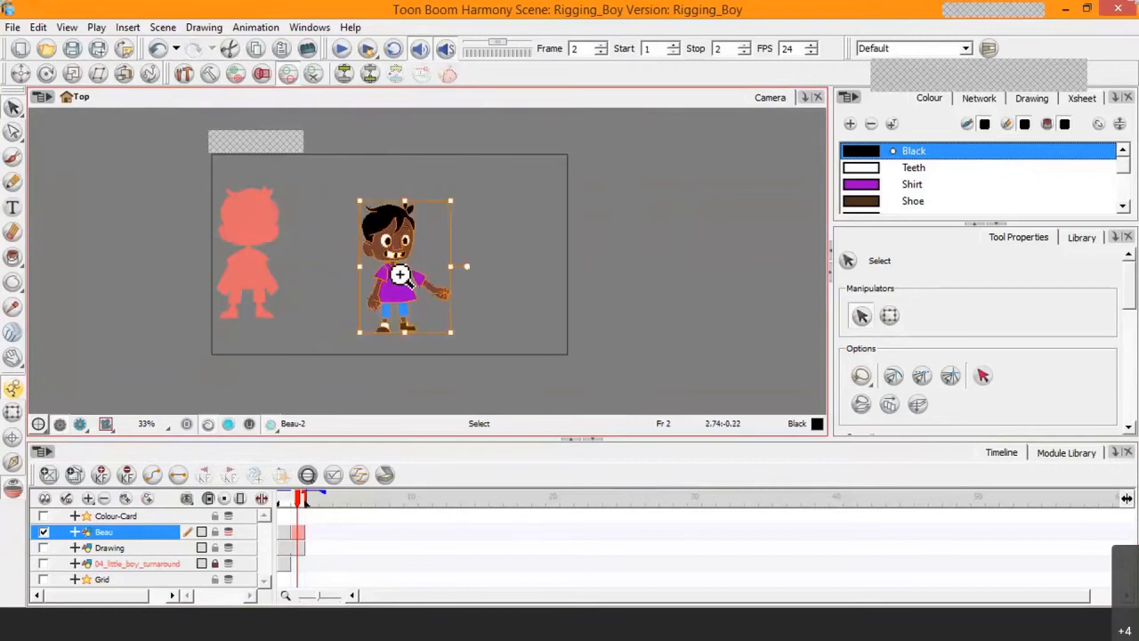
key(ctrl+z)
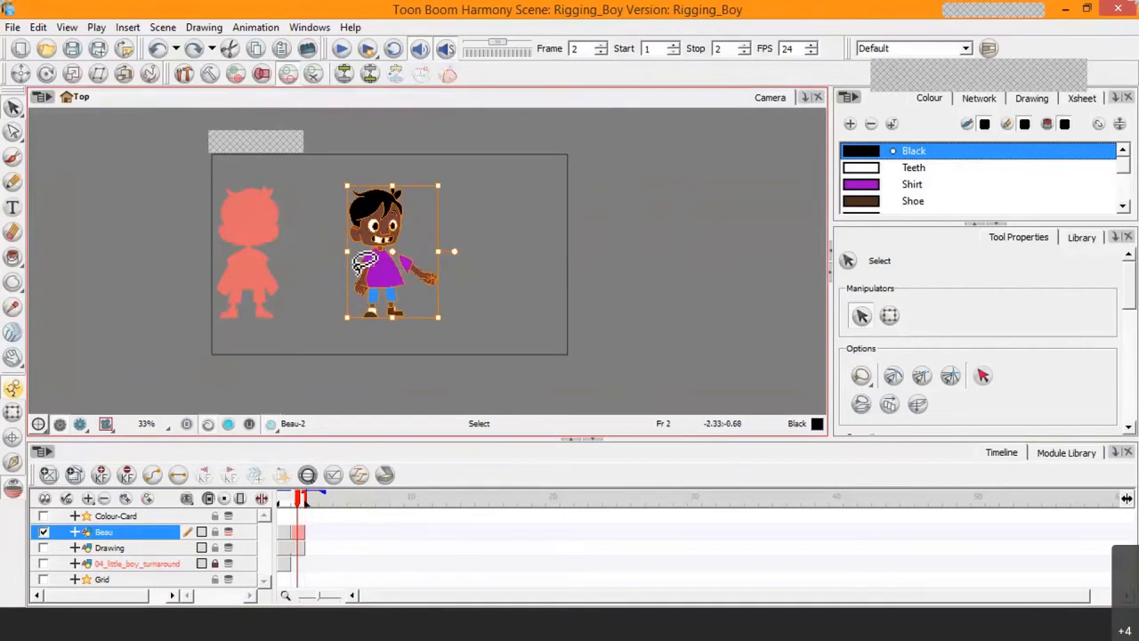
Nudge the three-quarter-view boy further right so he stands near the horizontal centre of the camera frame.
key(Right)
key(Right)
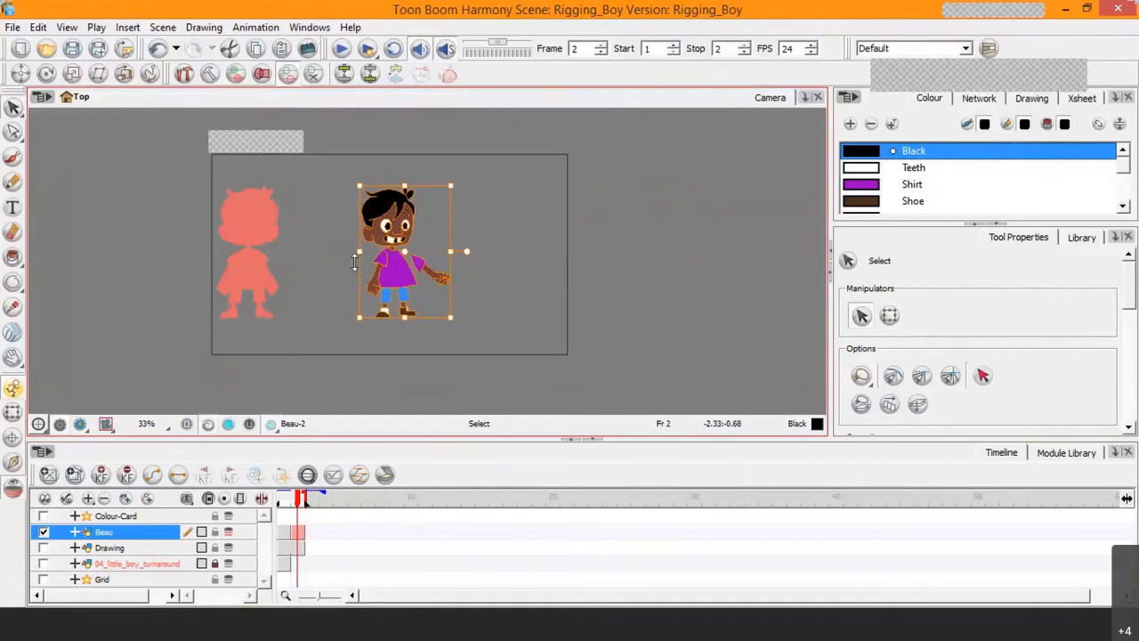
key(Left)
key(Right)
key(Right)
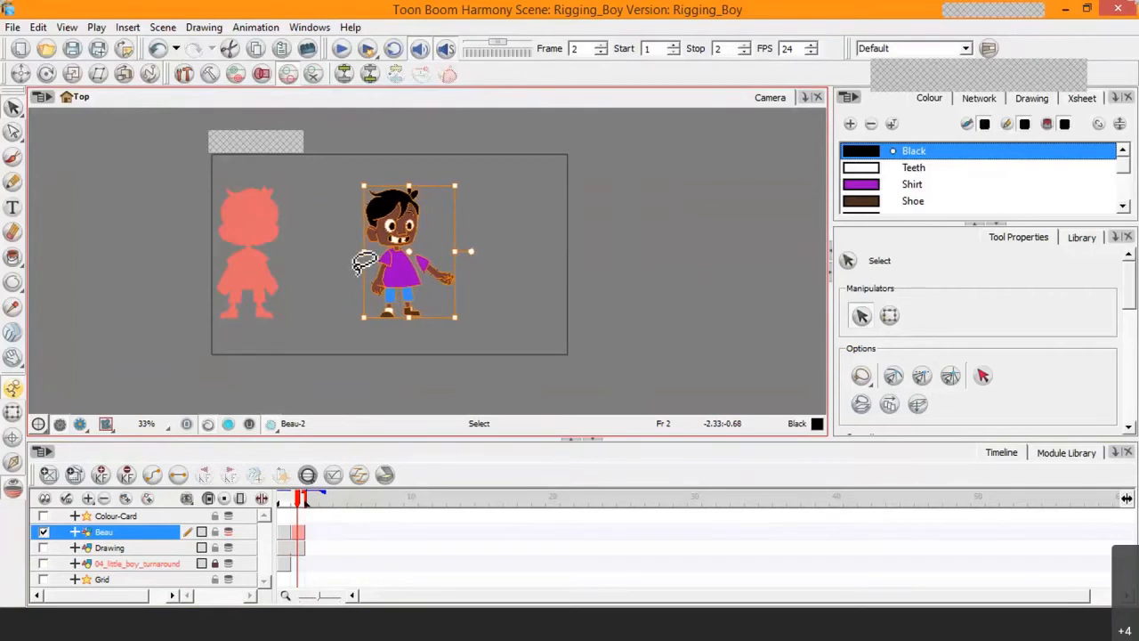
key(Left)
key(Left)
key(Left)
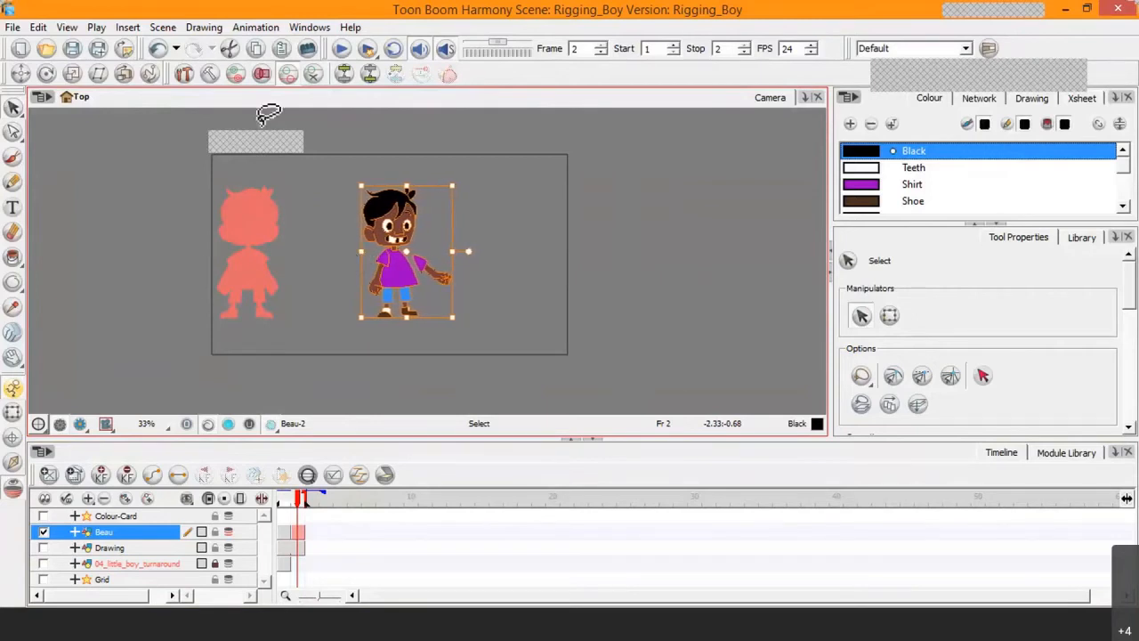
Select the front-view boy on frame 1 and nudge him right until he overlaps the onion-skinned three-quarter view.
click(284, 532)
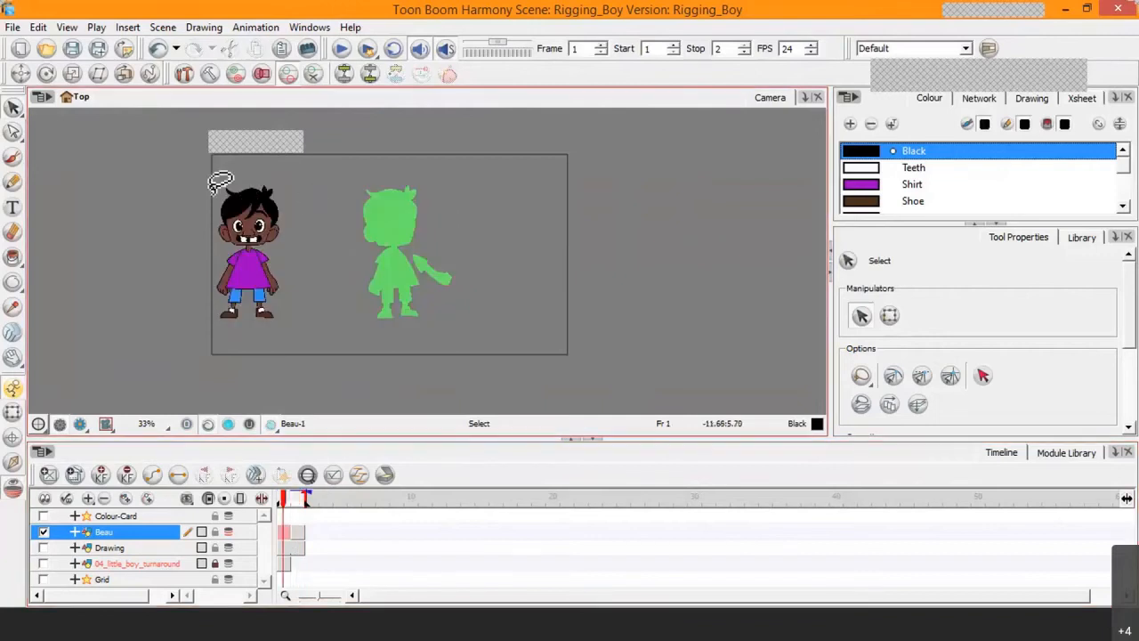
mouse_move(214, 176)
mouse_down()
mouse_move(267, 182)
mouse_move(299, 210)
mouse_move(304, 311)
mouse_move(216, 330)
mouse_move(216, 178)
mouse_up()
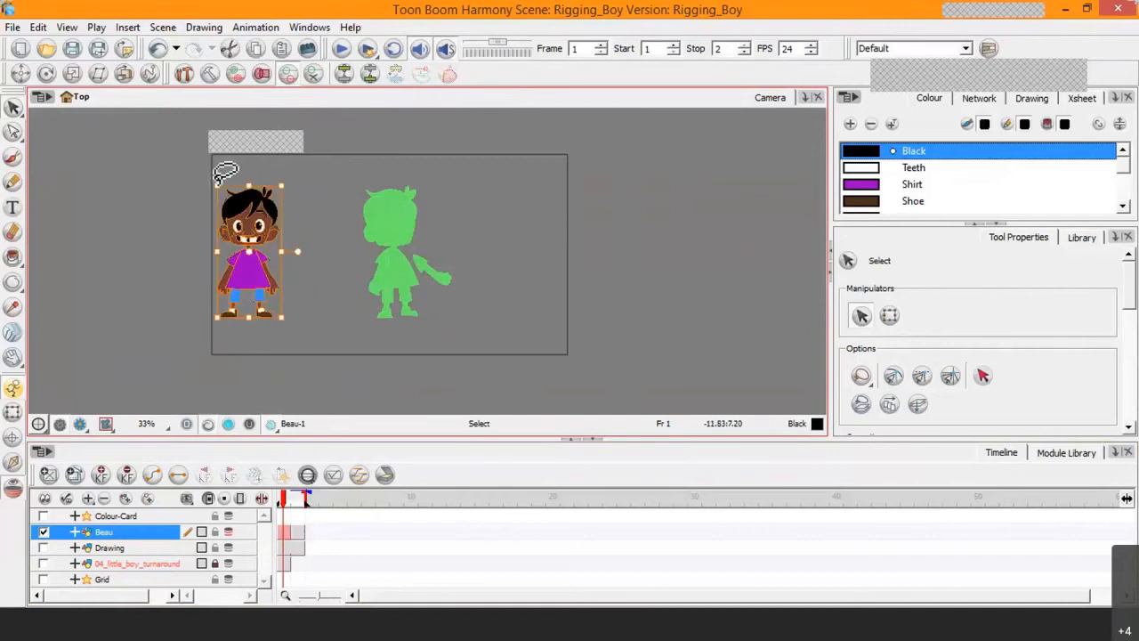
key(Right)
key(Right)
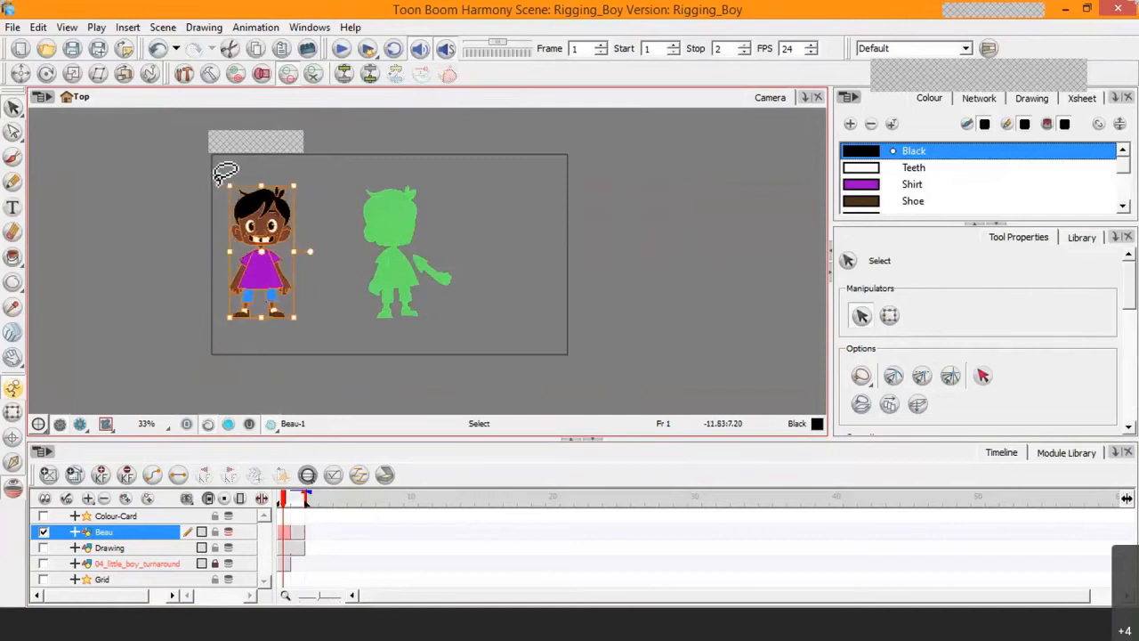
key(Right)
key(Right)
key(Right)
key(Right)
key(Right)
key(Right)
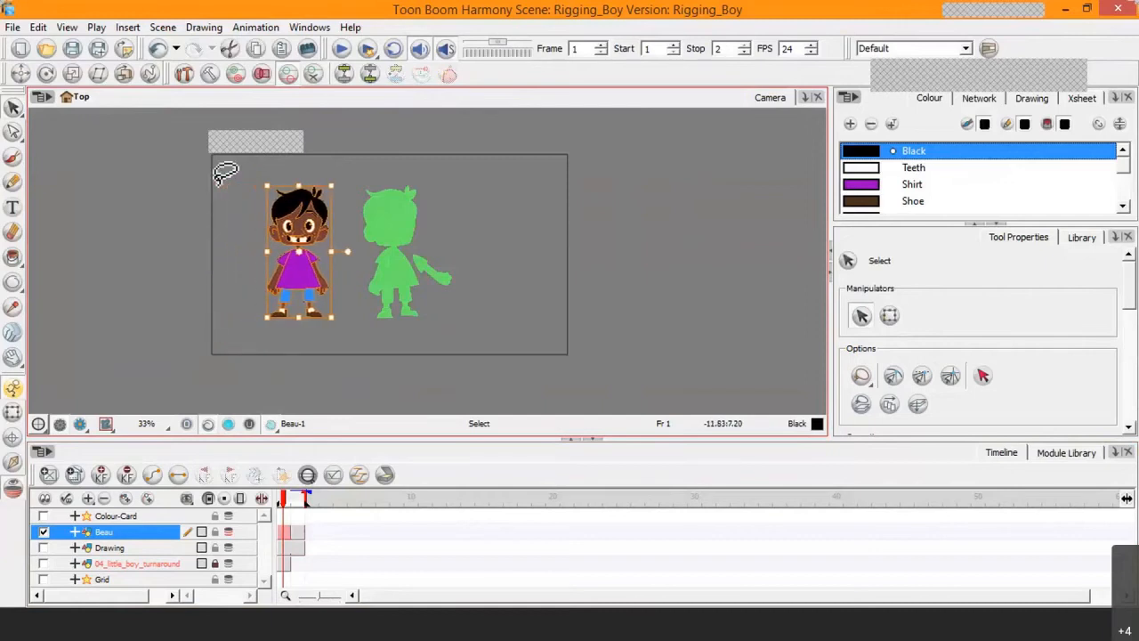
key(Right)
key(Right)
key(Right)
key(Right)
key(Right)
key(Right)
key(Right)
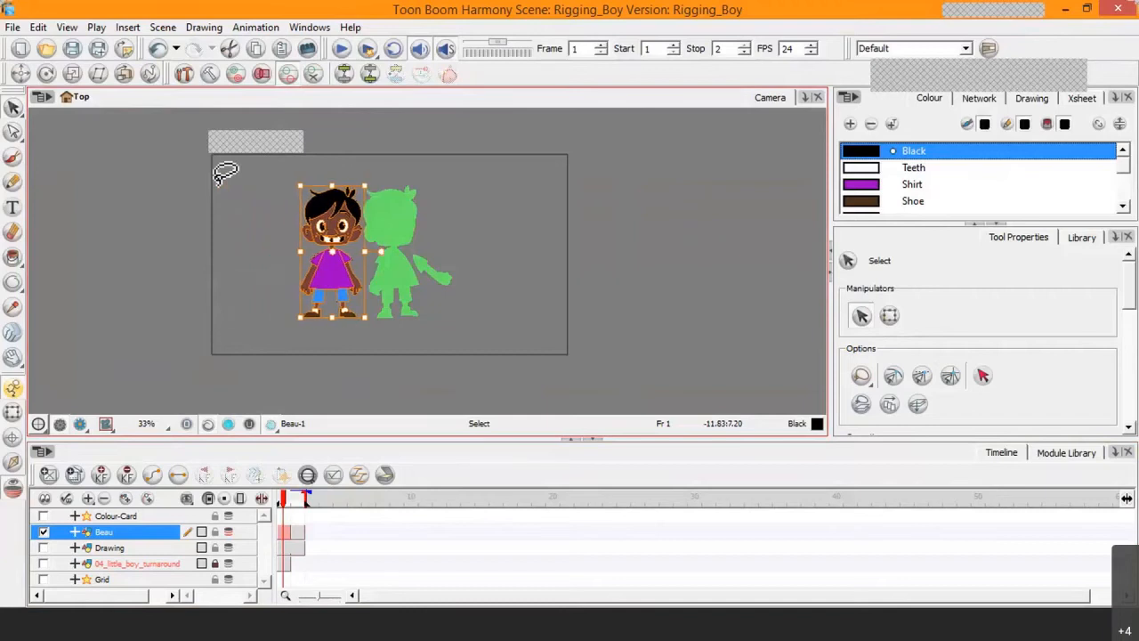
key(Right)
key(Right)
key(Right)
key(Right)
key(Right)
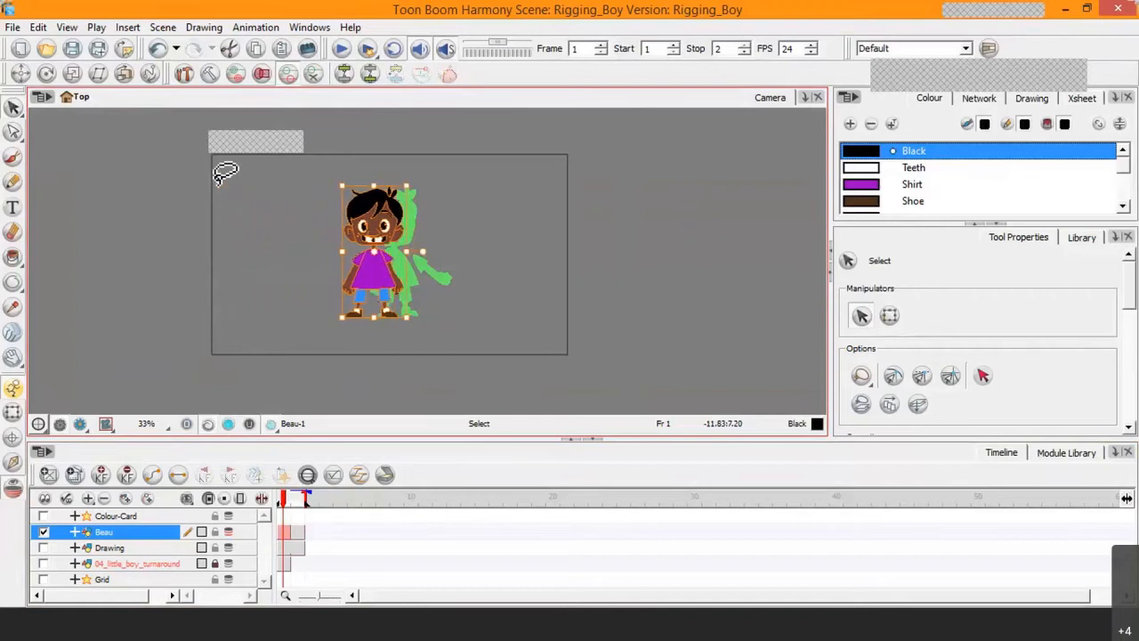
key(Right)
key(Right)
key(Right)
key(Right)
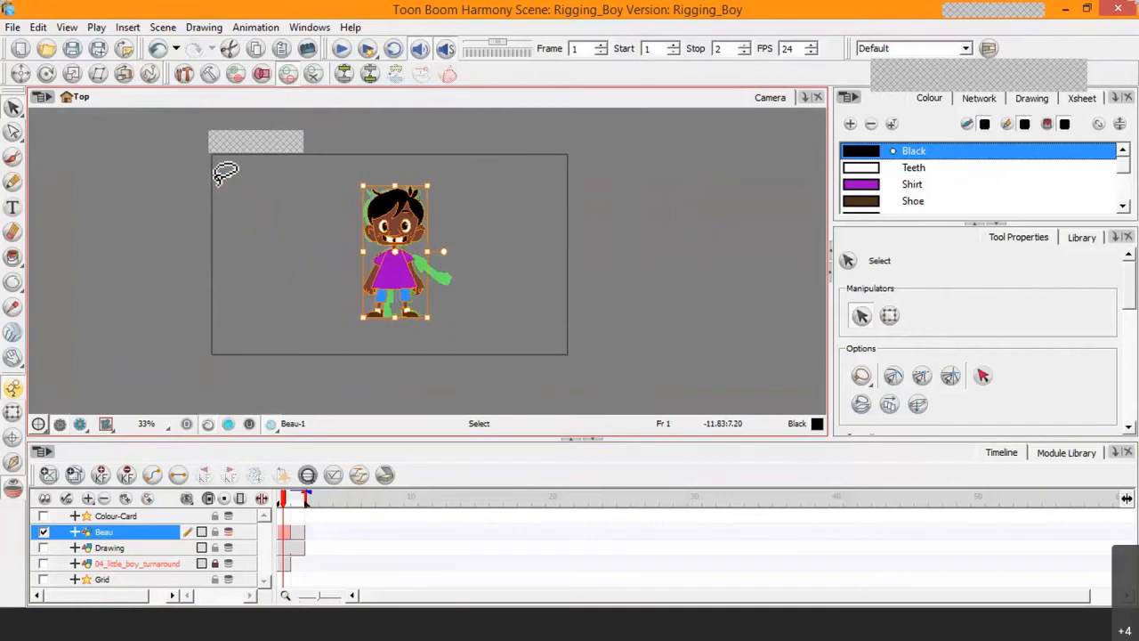
Fine-tune the front-view boy's overlap with the onion skin by nudging him slightly left.
scroll(445, 271, up, 3)
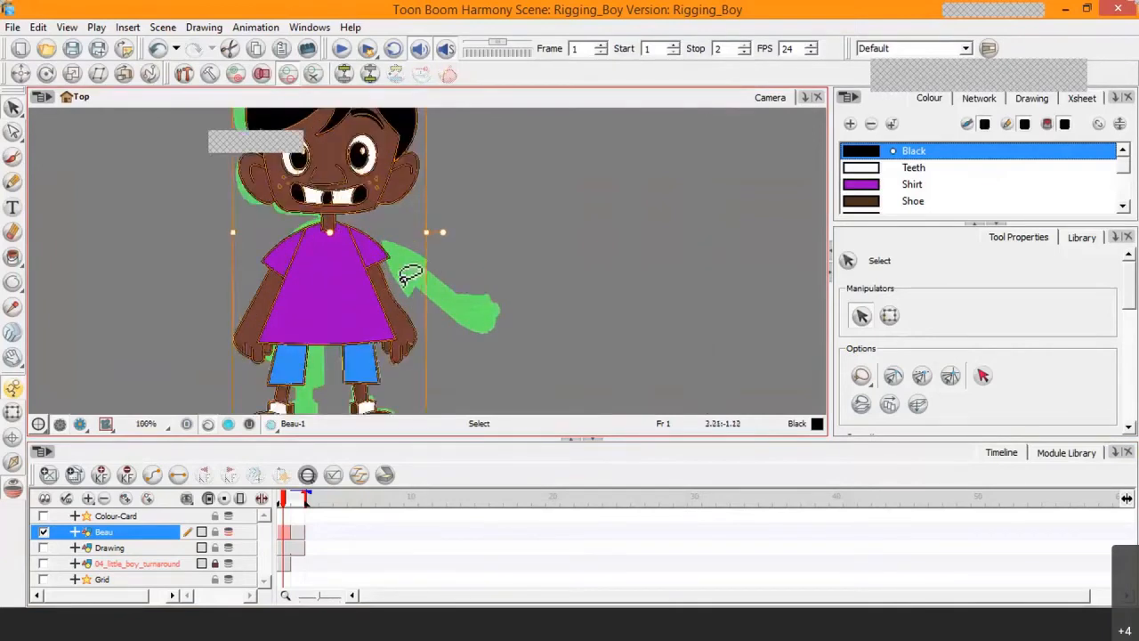
scroll(405, 282, down, 2)
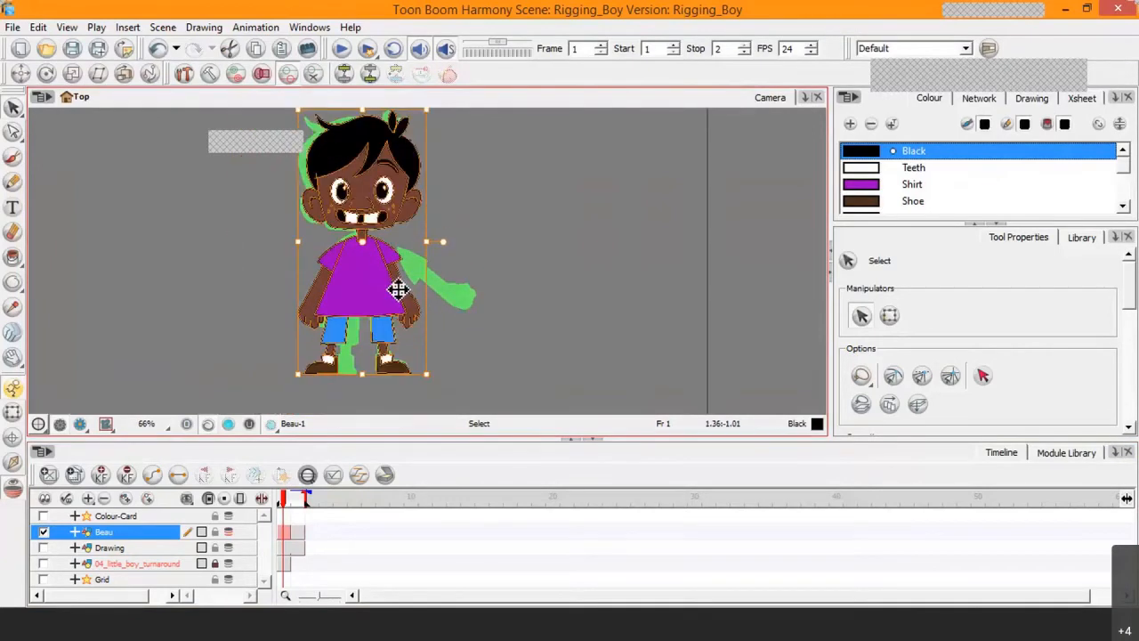
scroll(445, 258, up, 1)
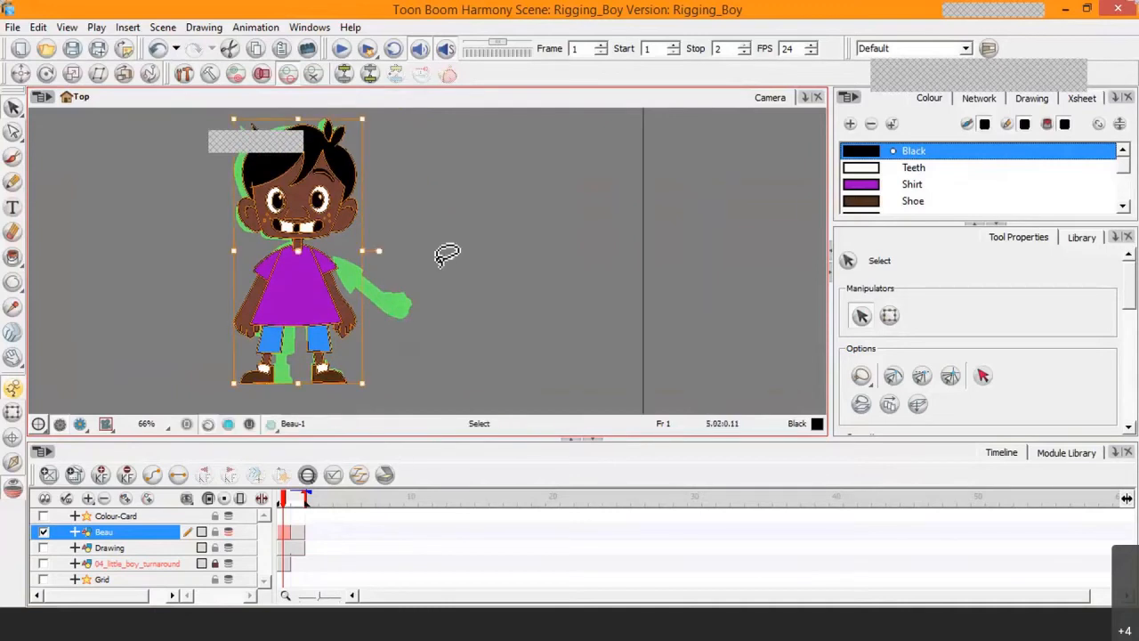
key(Left)
key(Left)
key(Left)
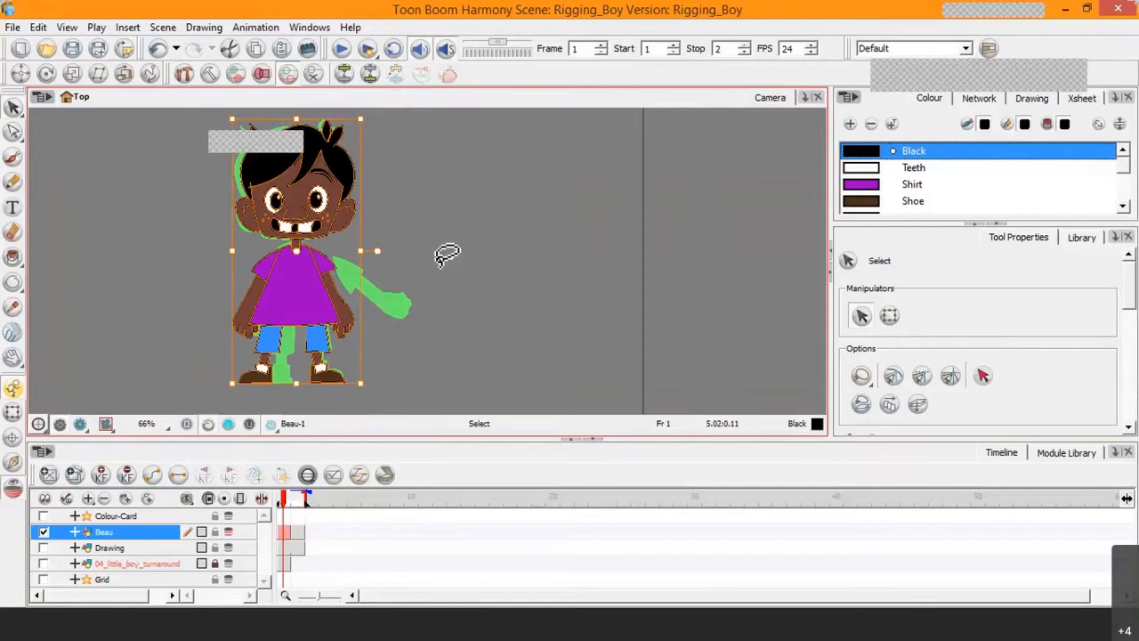
Flip back and forth between frames 1 and 2 to check the alignment of the two poses.
key(period)
key(comma)
key(period)
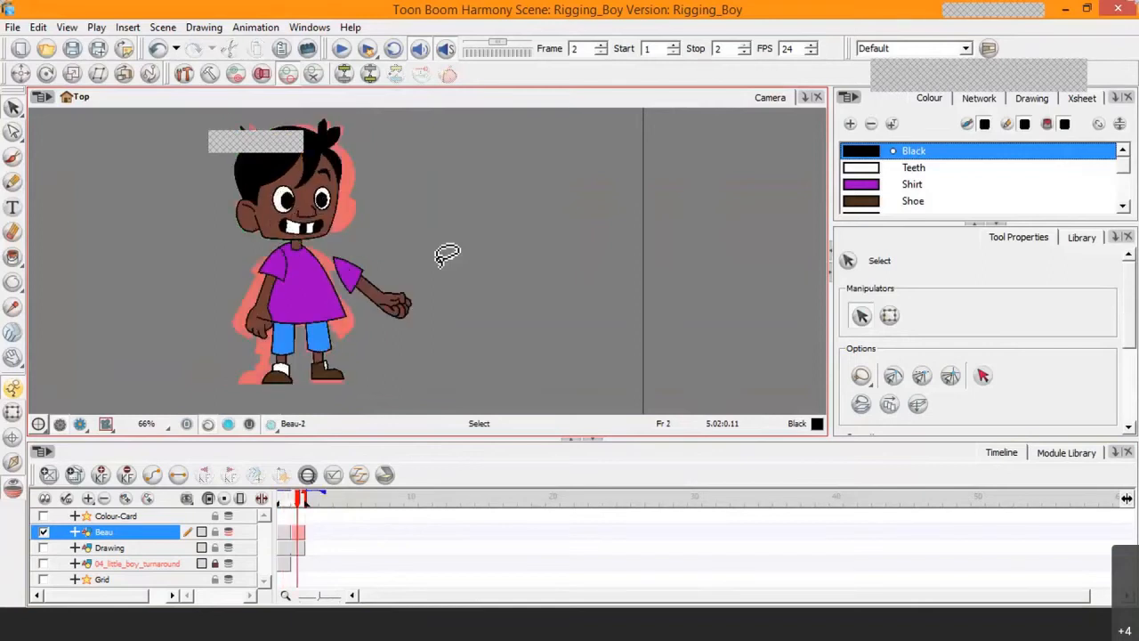
key(comma)
key(period)
key(period)
key(comma)
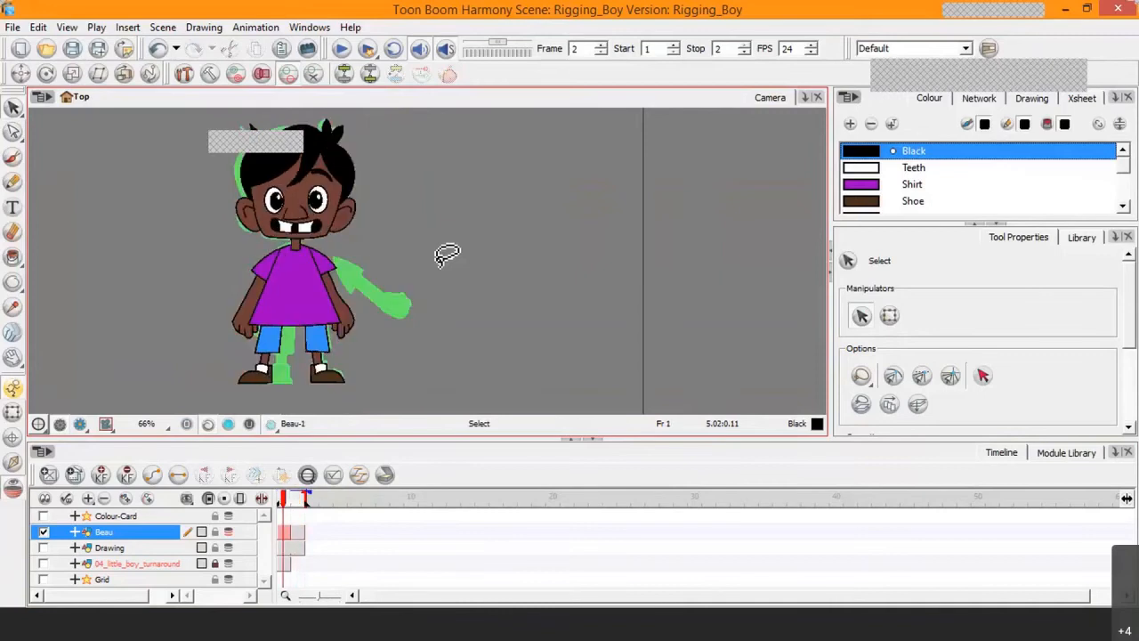
key(comma)
key(period)
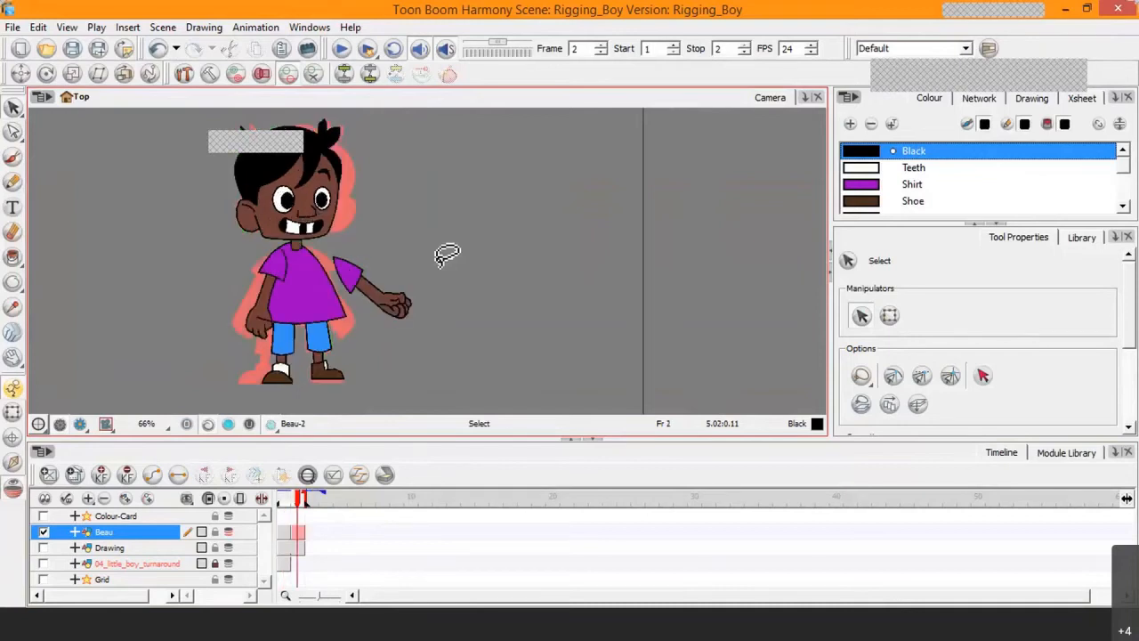
Compare the front and three-quarter poses by alternating between frames 1 and 2, finishing on frame 1.
key(comma)
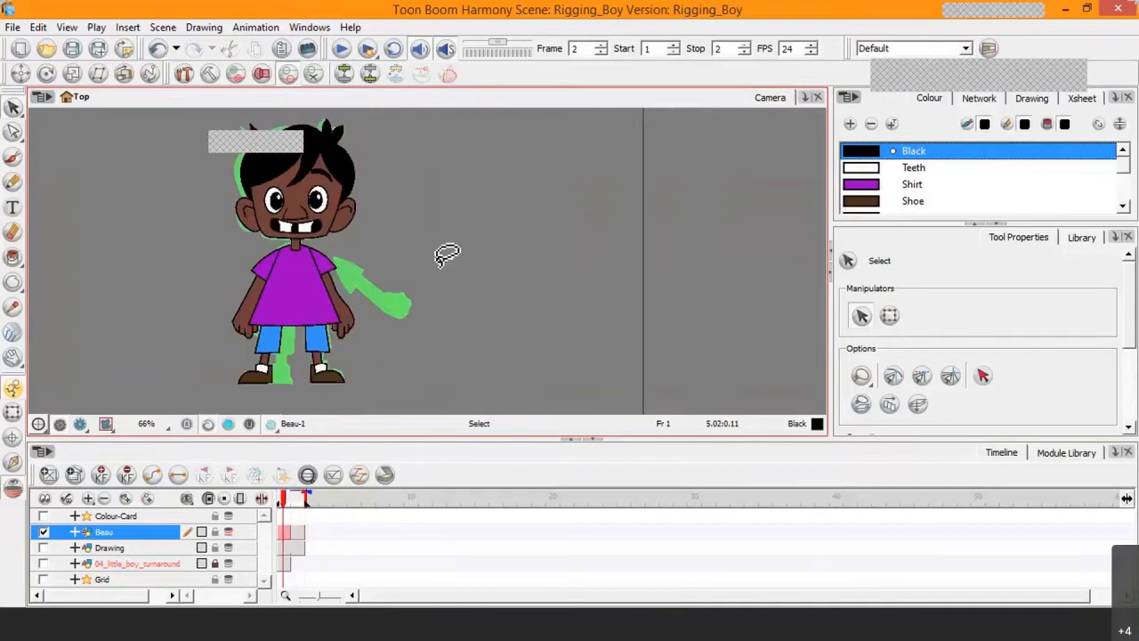
key(period)
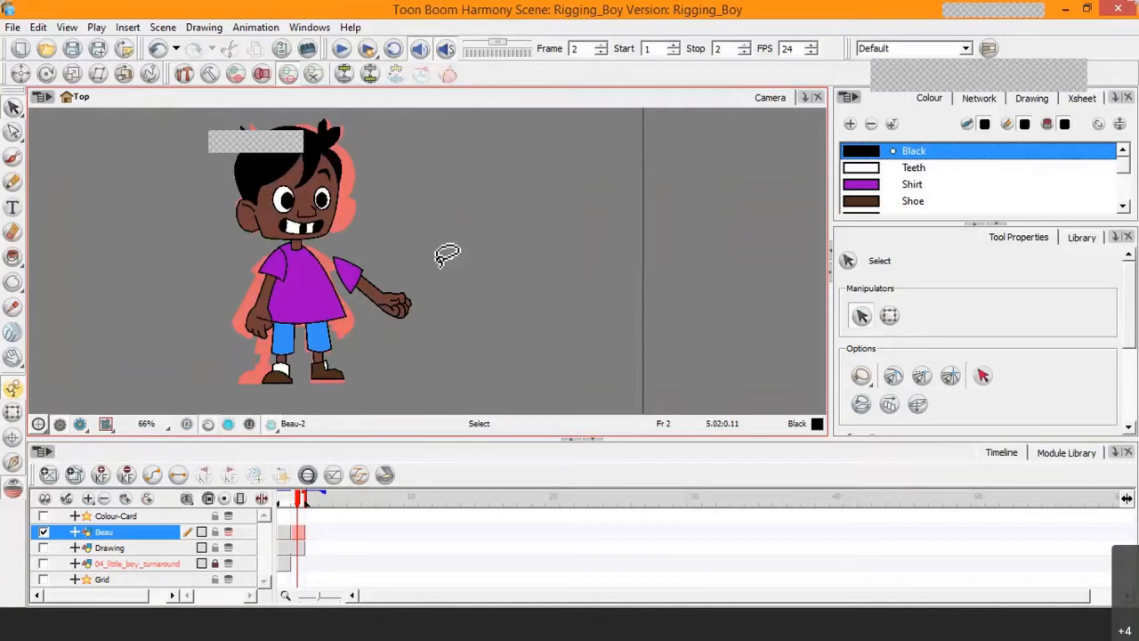
key(comma)
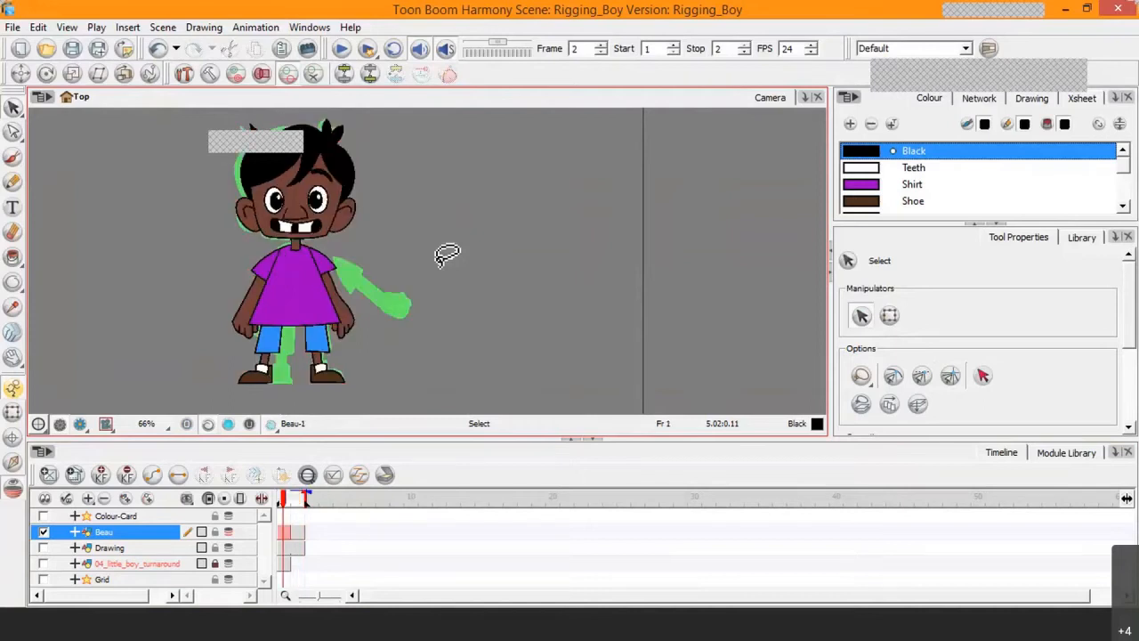
key(period)
key(comma)
key(1)
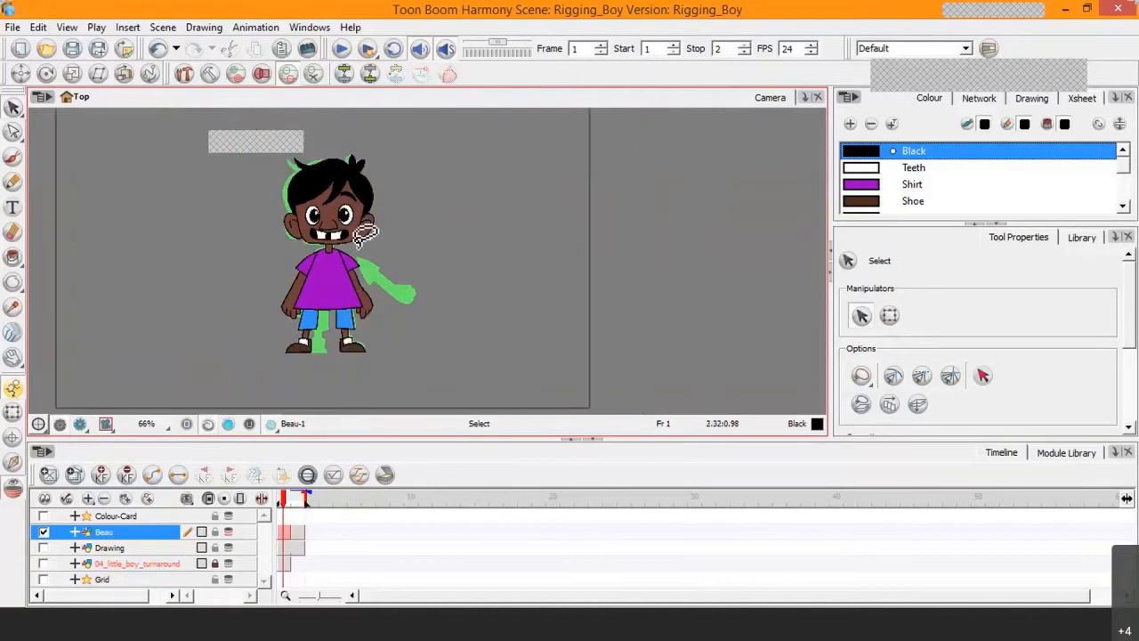
key(1)
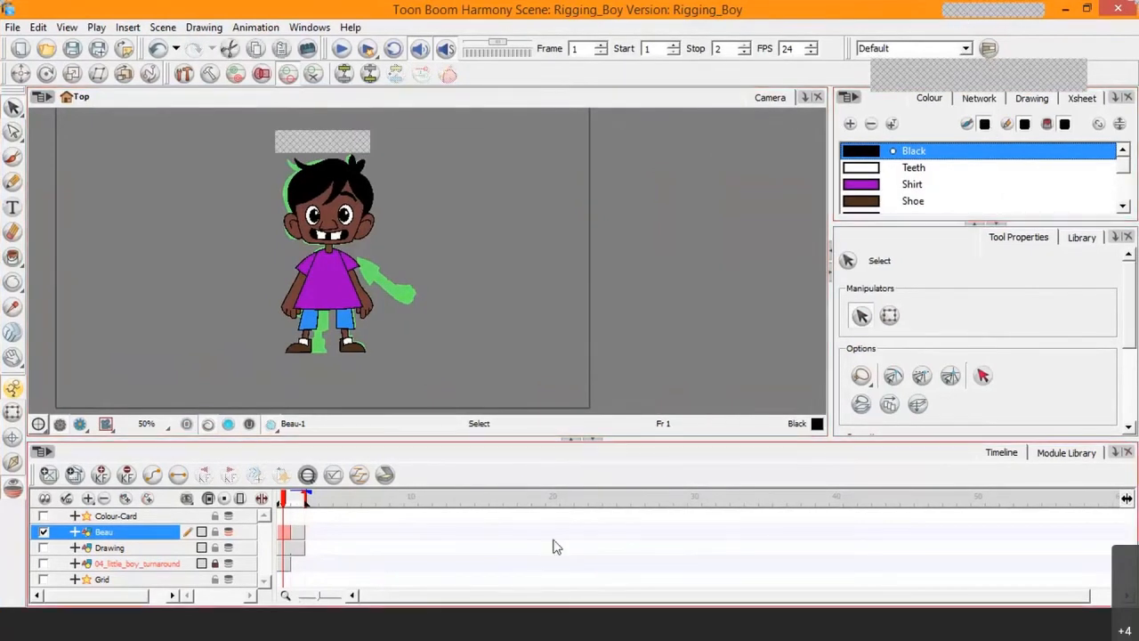
click(301, 503)
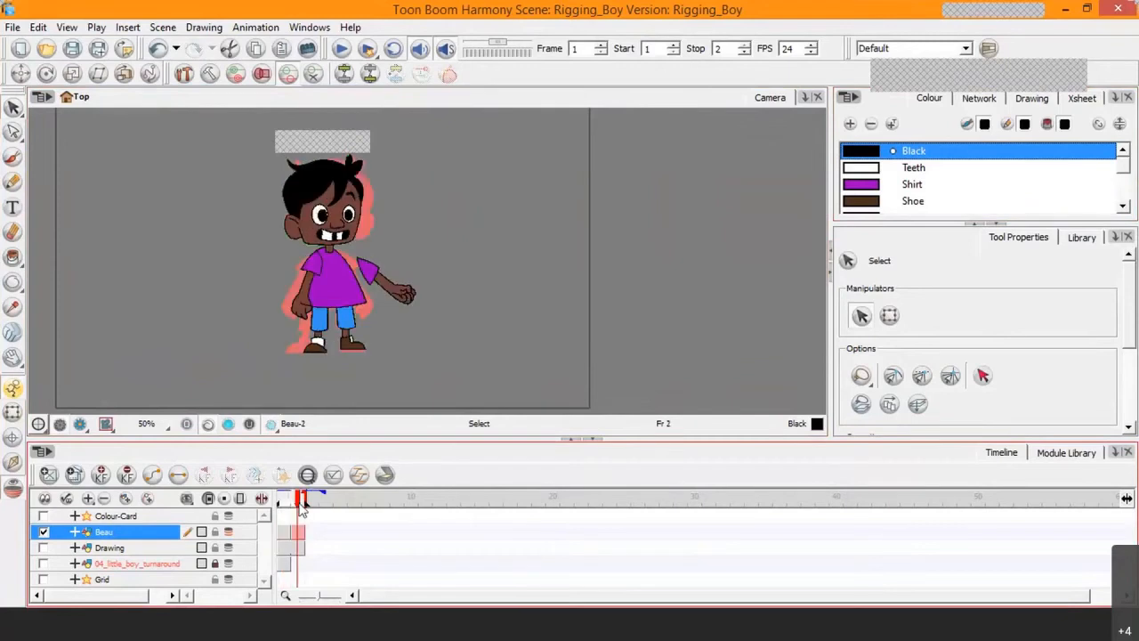
drag(301, 503, 276, 503)
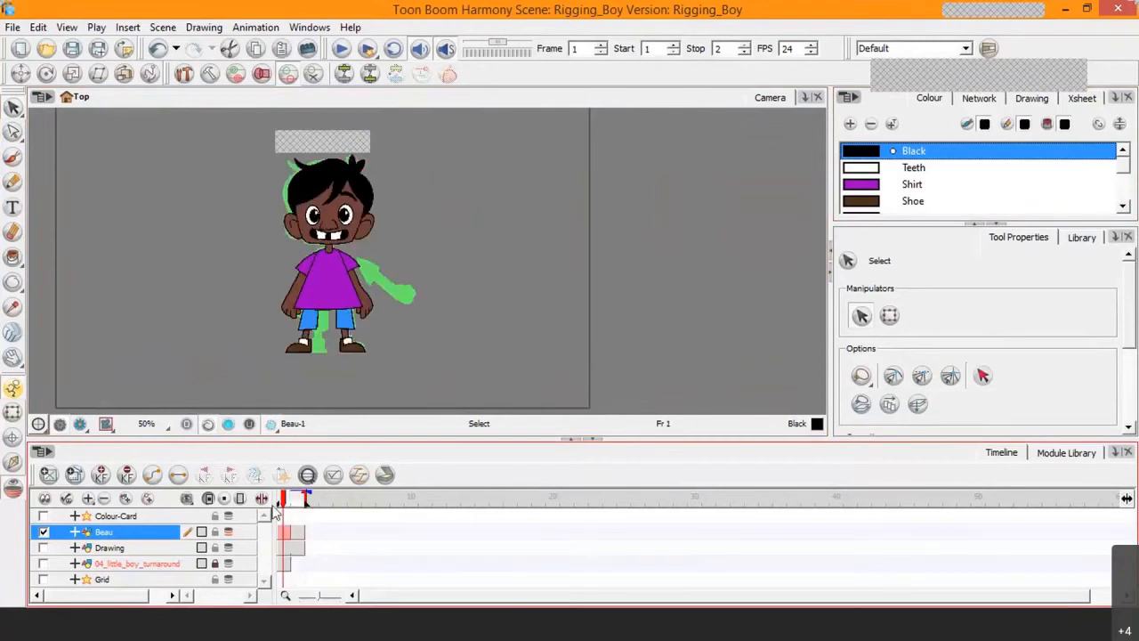
Switch to the PowerPoint presentation and read the Step 6 slide about cutting the character into different parts.
click(925, 634)
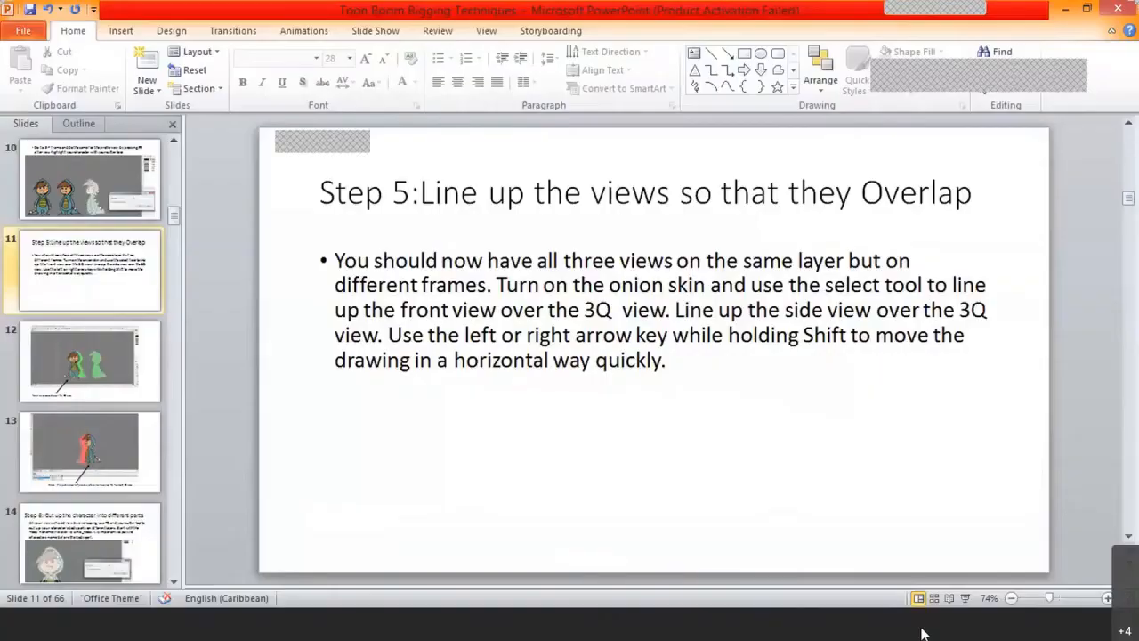
key(Down)
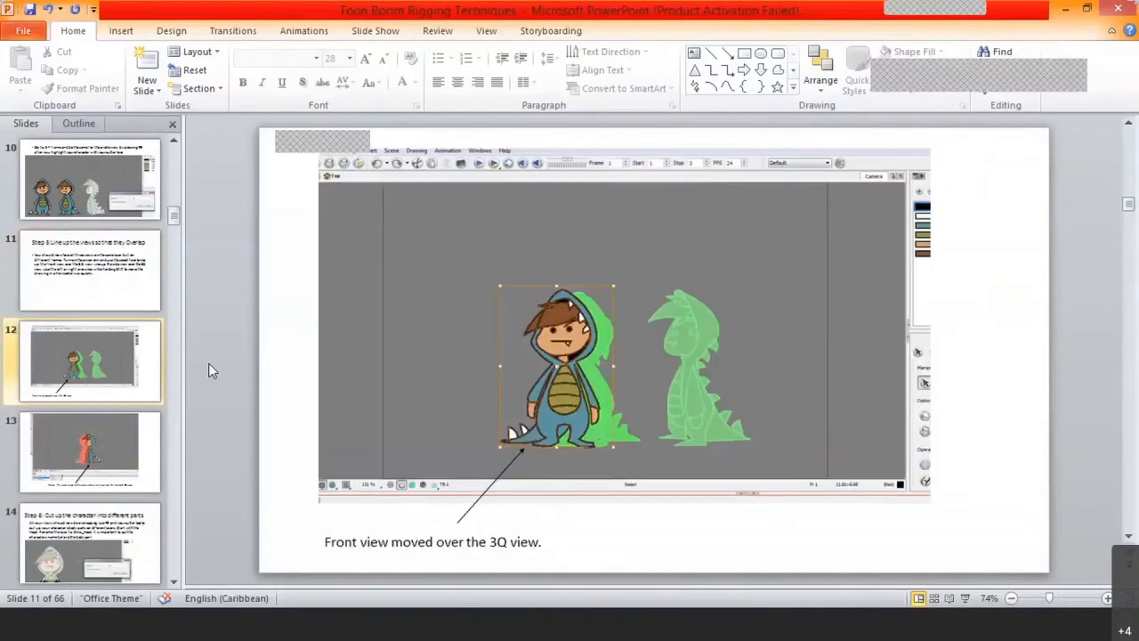
key(Down)
key(Down)
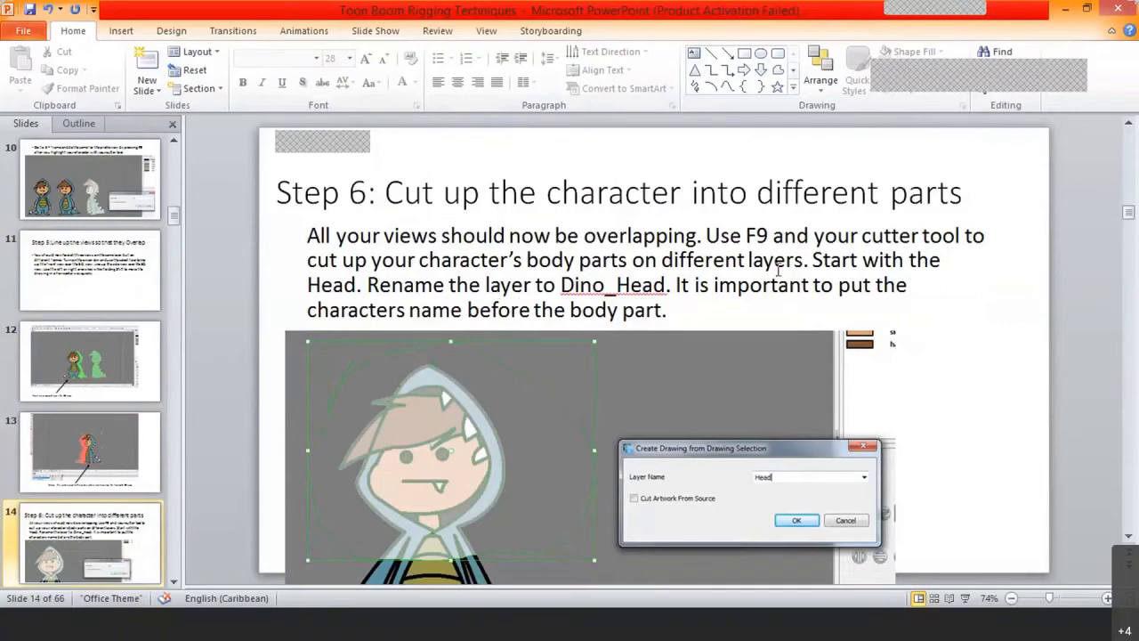
drag(745, 235, 769, 237)
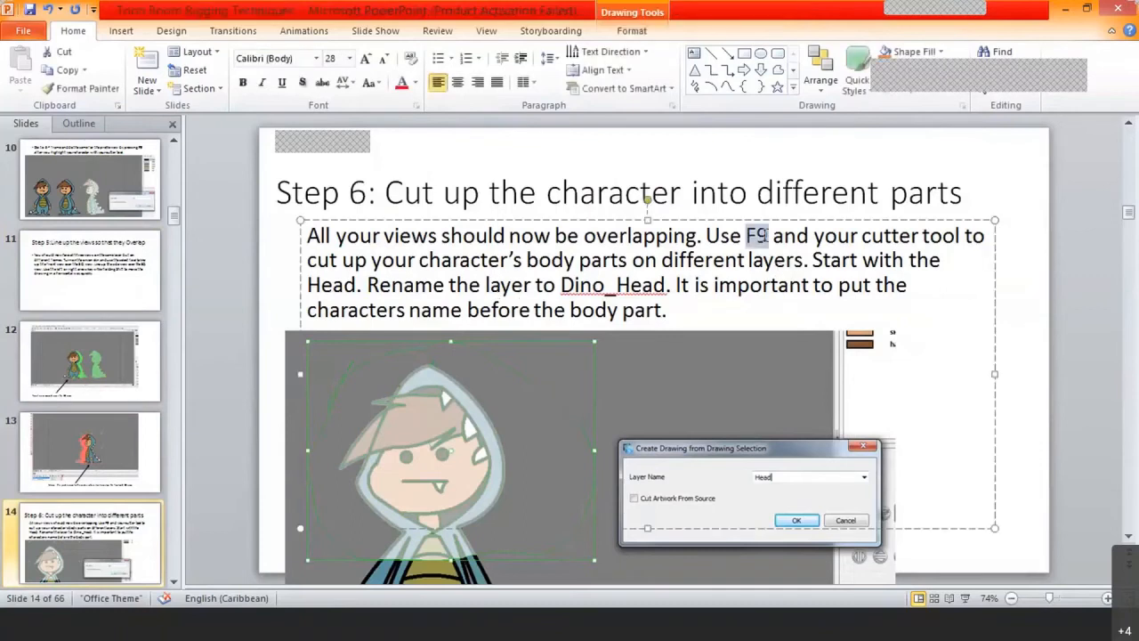
click(771, 245)
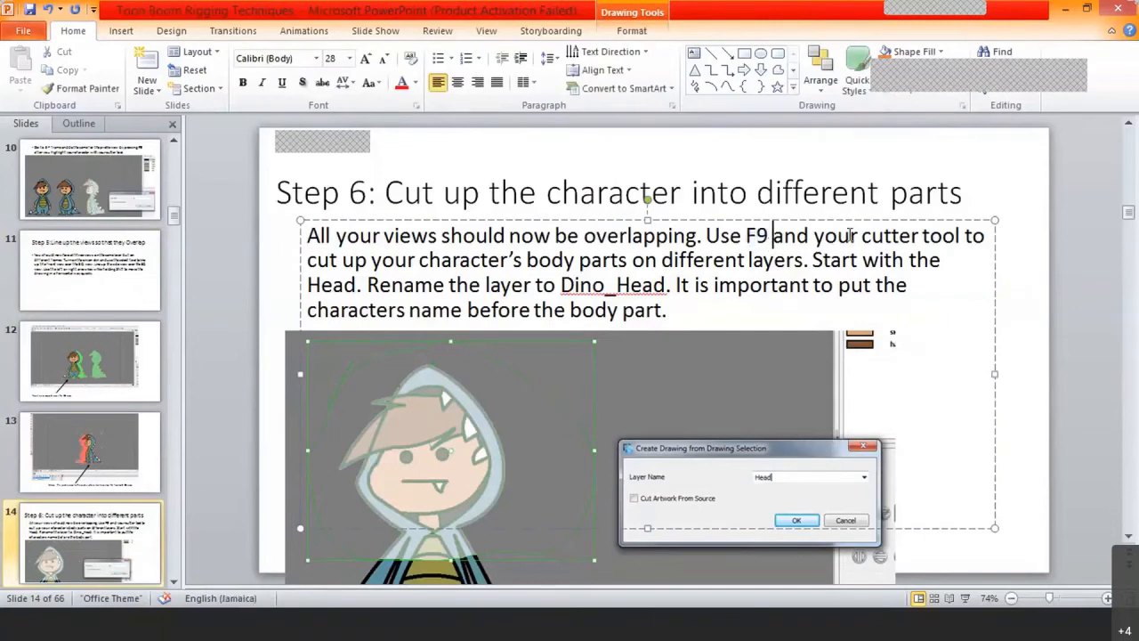
drag(862, 236, 964, 236)
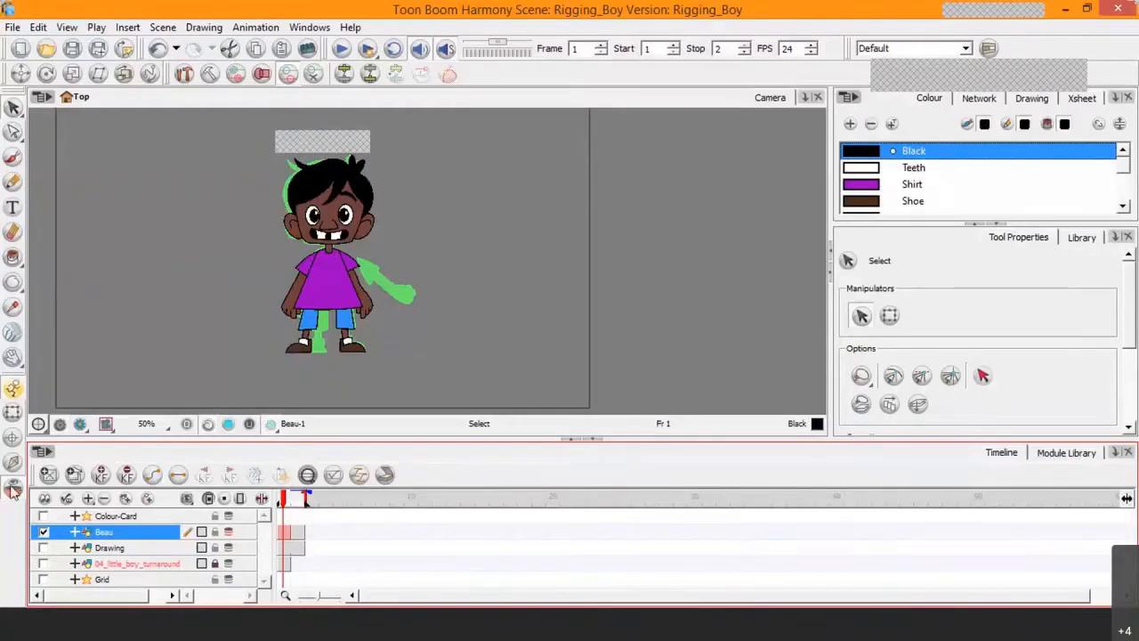
In Toon Boom Harmony, turn off the onion skin and save the scene.
click(11, 487)
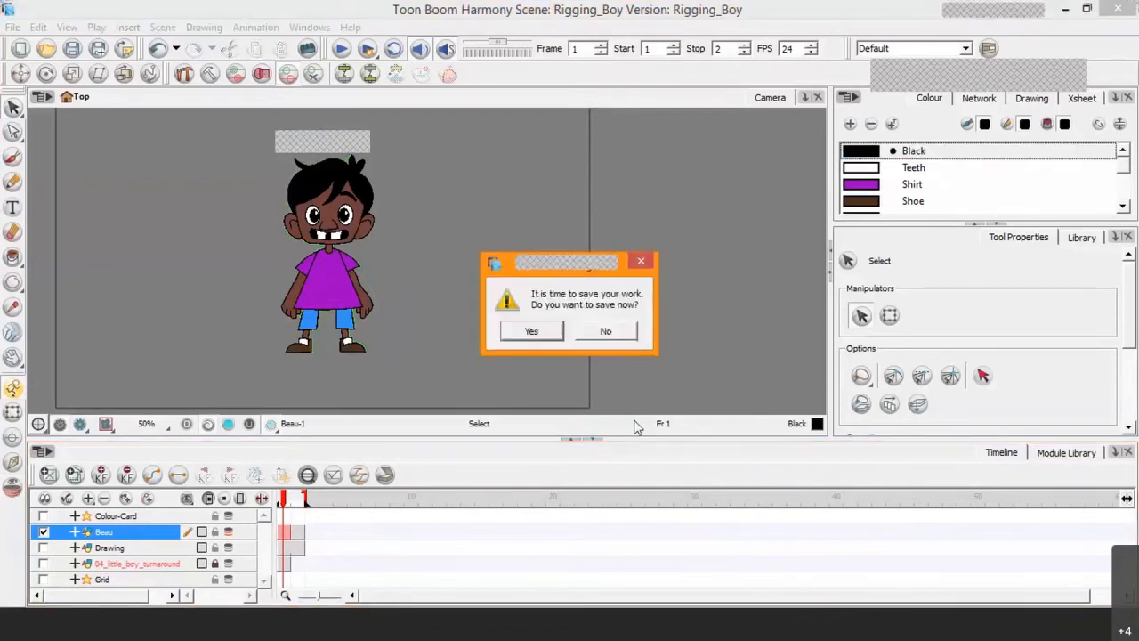
click(531, 330)
Select the front-view boy's entire head with the Cutter tool by lassoing around the hair, ears and chin down to the upper neck.
scroll(432, 267, up, 3)
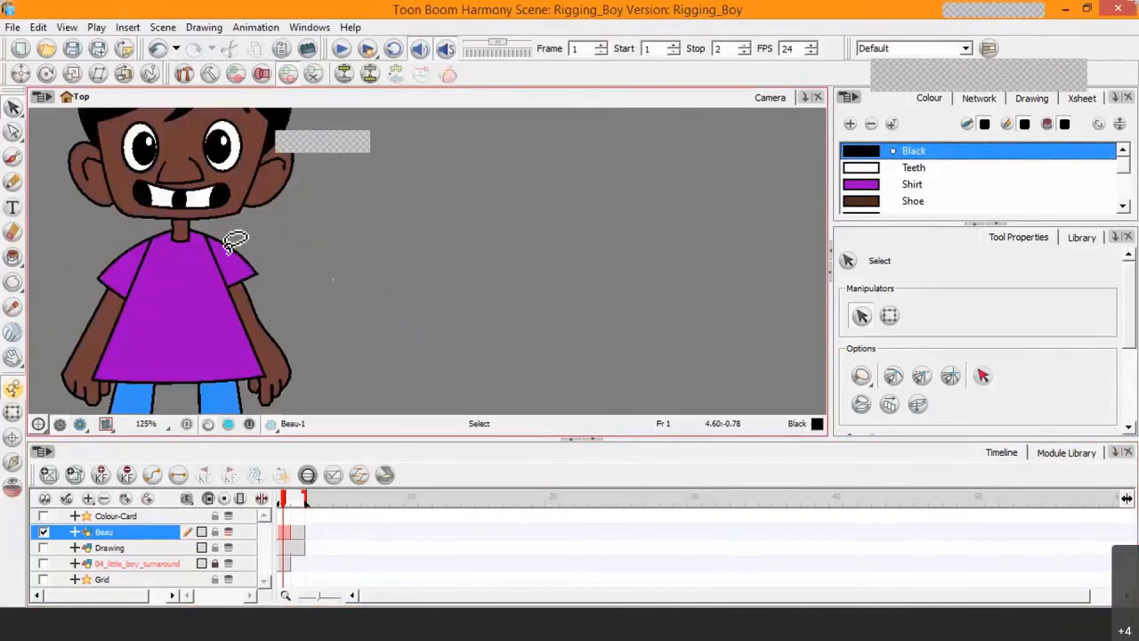
drag(269, 242, 425, 358)
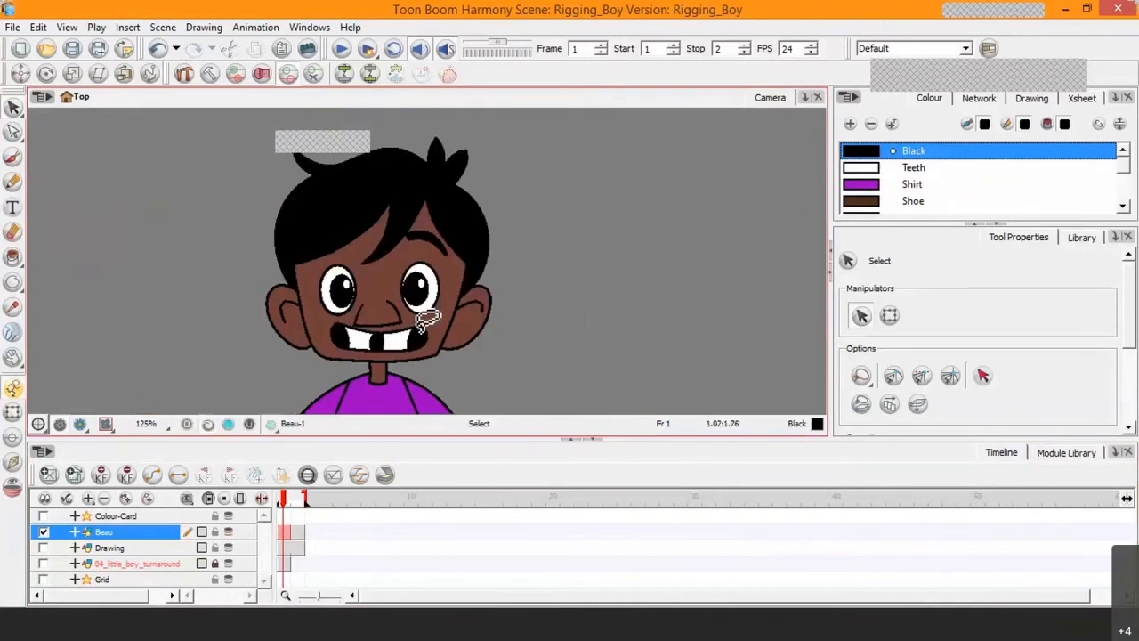
scroll(421, 321, down, 1)
drag(427, 316, 399, 300)
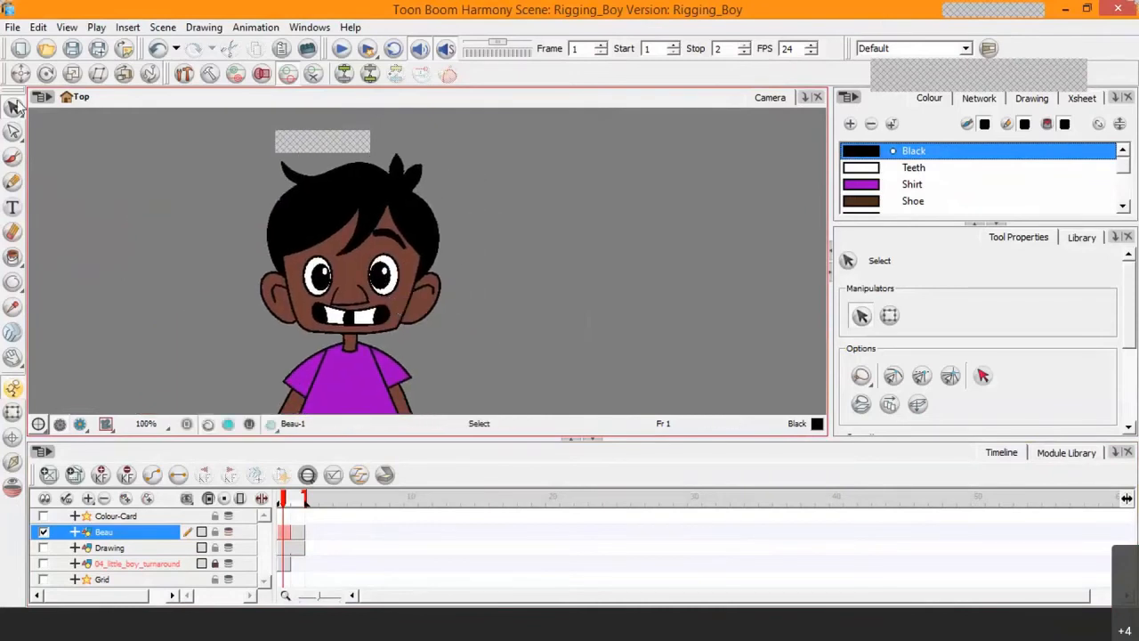
click(16, 107)
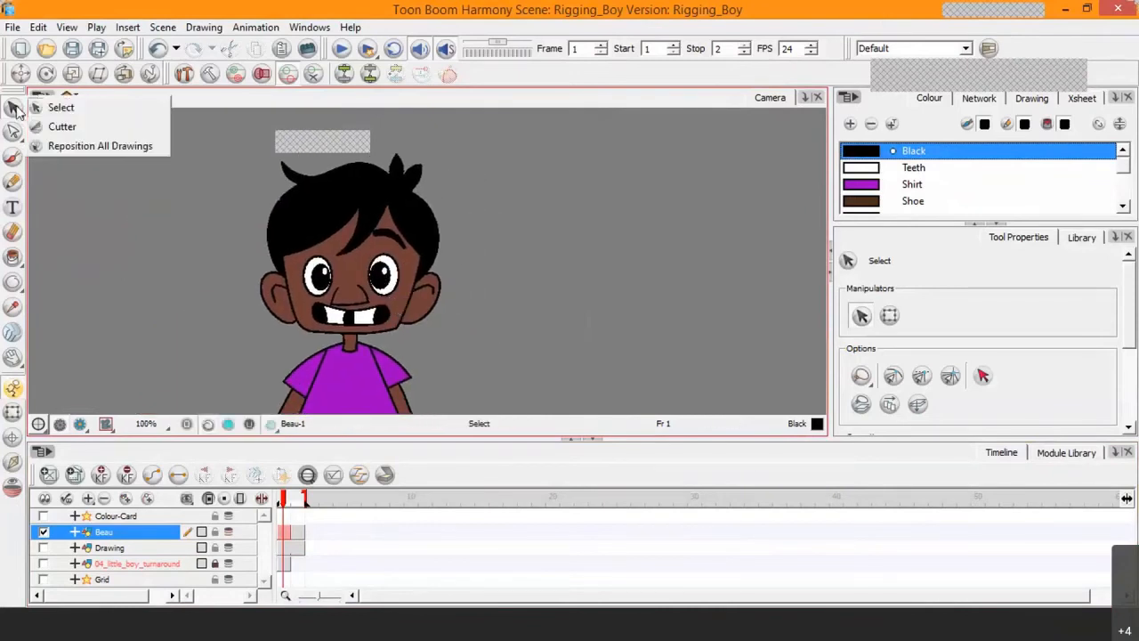
click(89, 125)
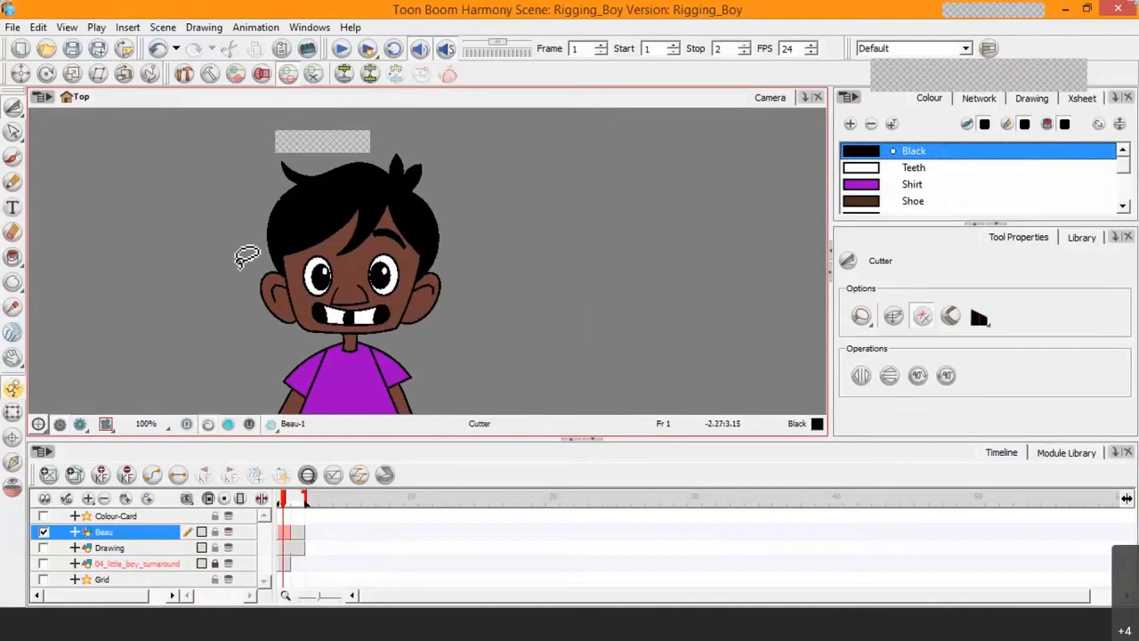
mouse_move(240, 256)
mouse_down()
mouse_move(259, 183)
mouse_move(307, 142)
mouse_move(407, 133)
mouse_move(485, 191)
mouse_move(490, 316)
mouse_move(460, 338)
mouse_move(371, 330)
mouse_move(299, 345)
mouse_move(247, 274)
mouse_move(241, 236)
mouse_move(252, 232)
mouse_up()
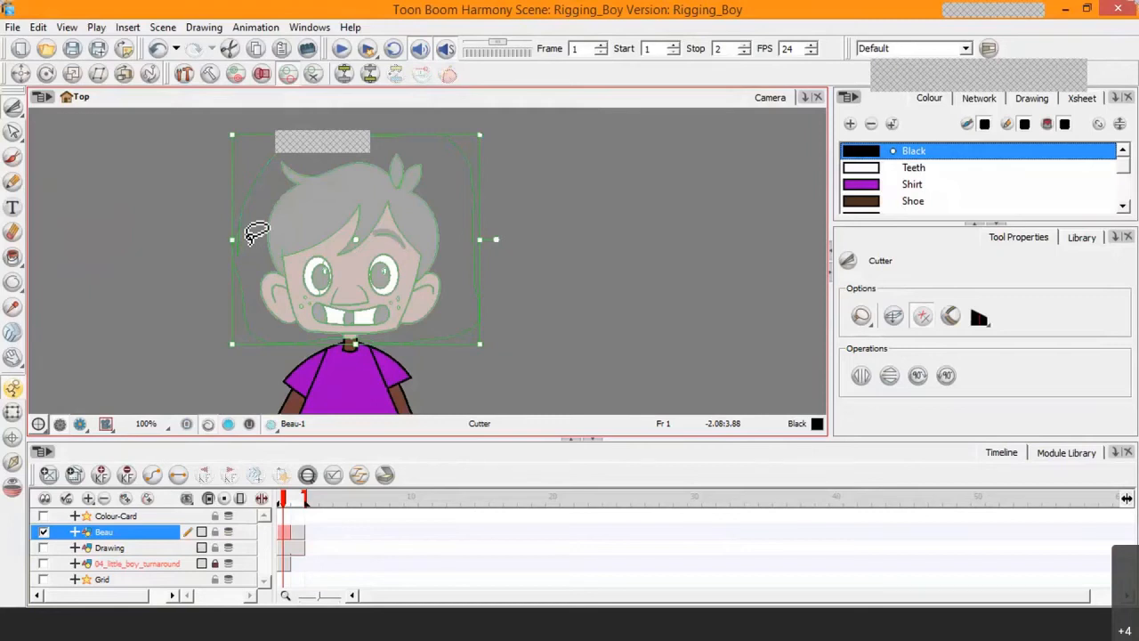
Create a new drawing layer named Beau_Head from the selected head artwork.
key(F9)
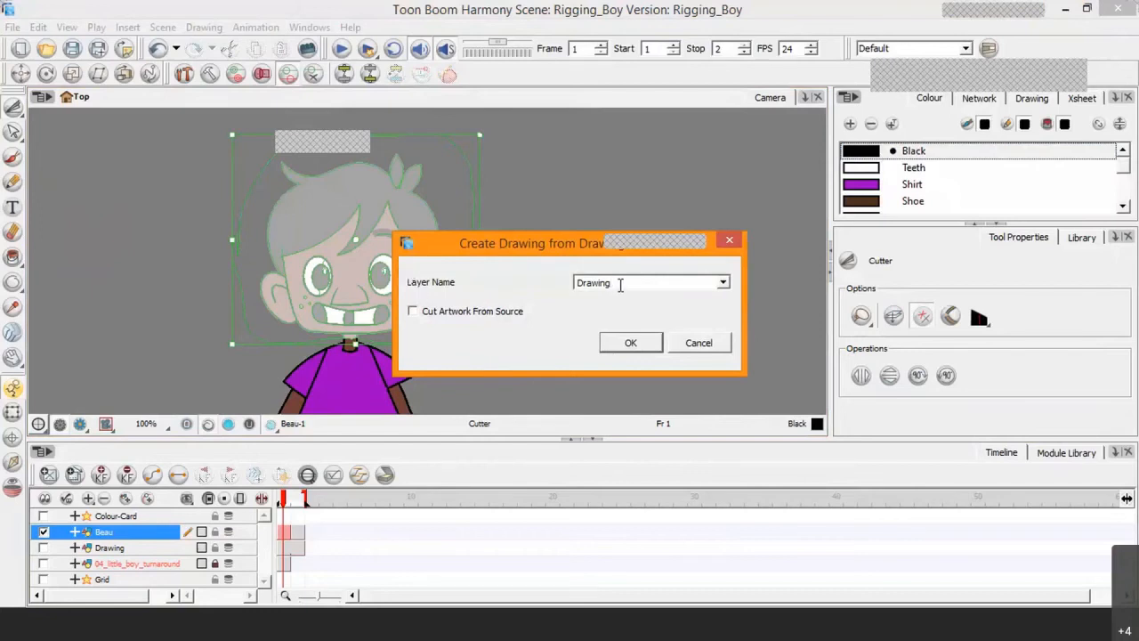
drag(620, 283, 498, 274)
text(Beau_Head)
mouse_move(590, 283)
mouse_down()
mouse_move(563, 289)
mouse_move(574, 292)
mouse_up()
text(Beau)
drag(597, 283, 632, 281)
click(603, 282)
click(633, 282)
click(631, 344)
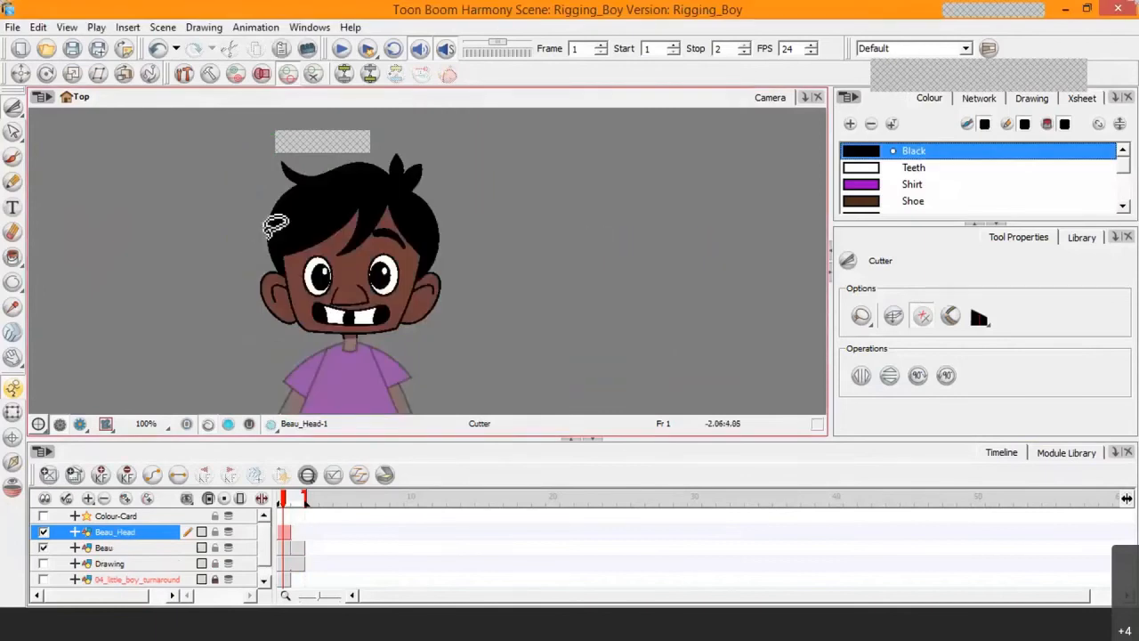
Compare the Beau and Beau_Head layers by selecting each in turn and examining the head and neck artwork.
click(104, 549)
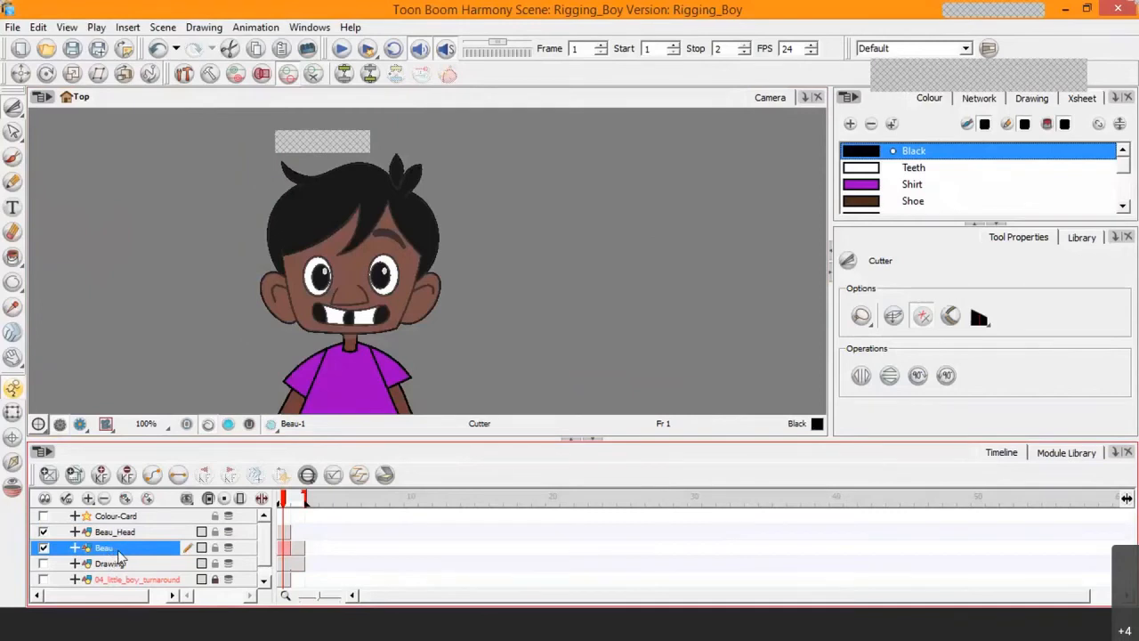
click(122, 536)
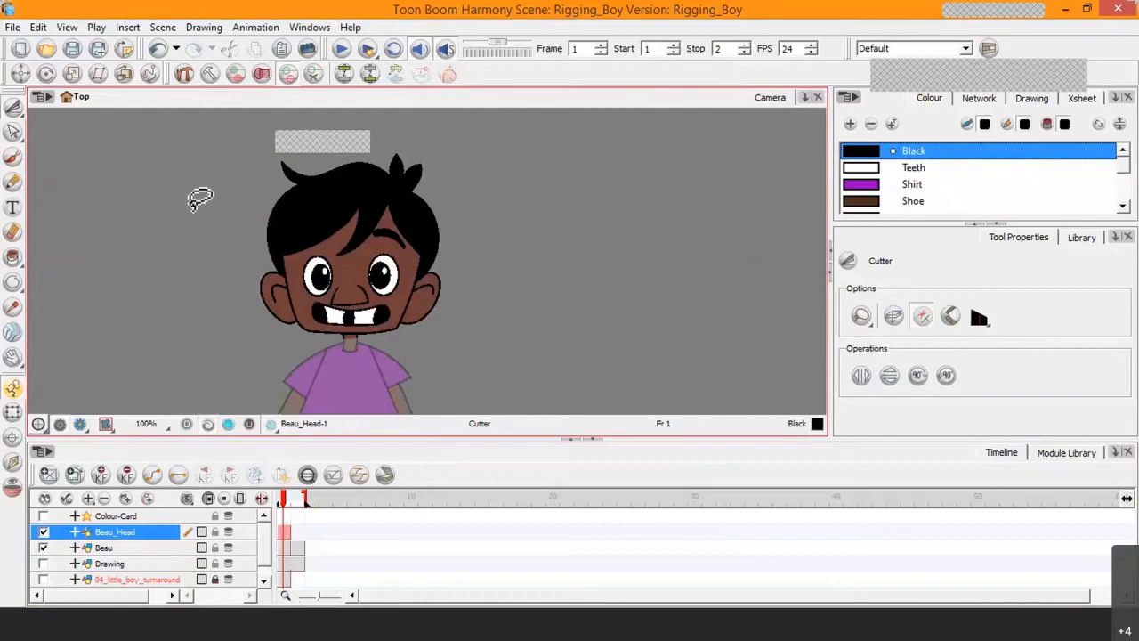
scroll(302, 264, down, 3)
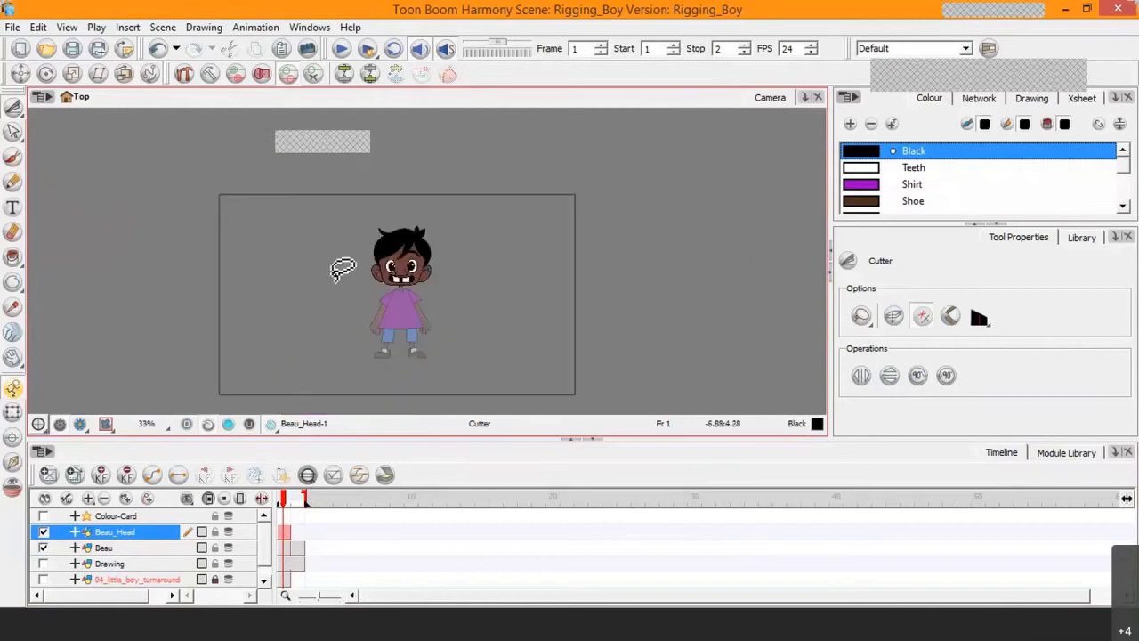
scroll(432, 318, up, 4)
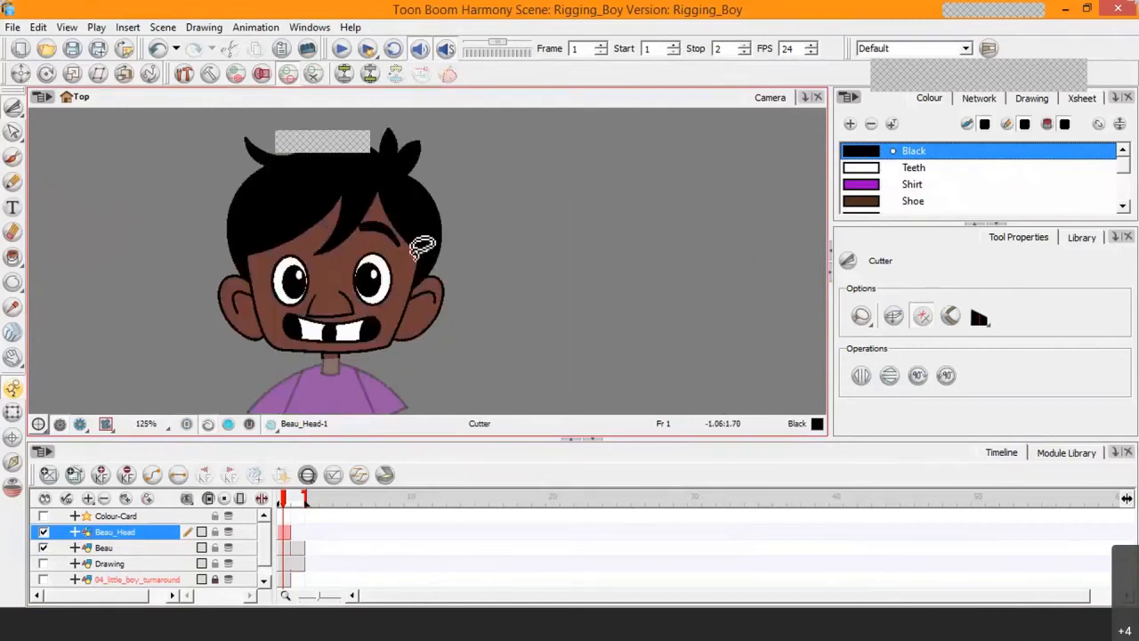
key(space)
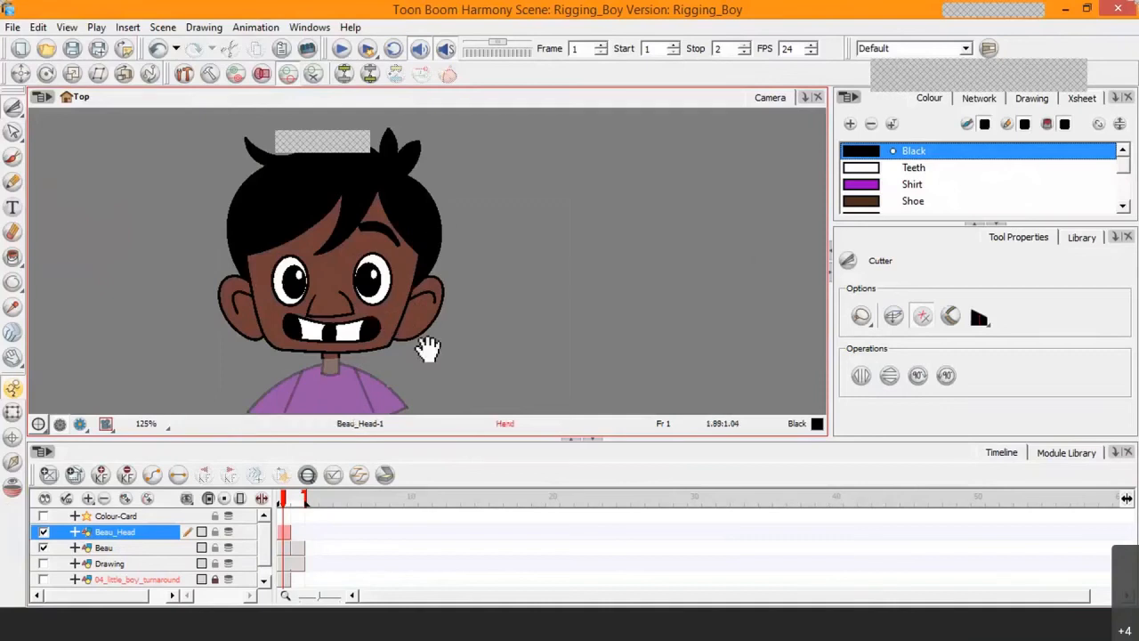
drag(428, 327, 425, 273)
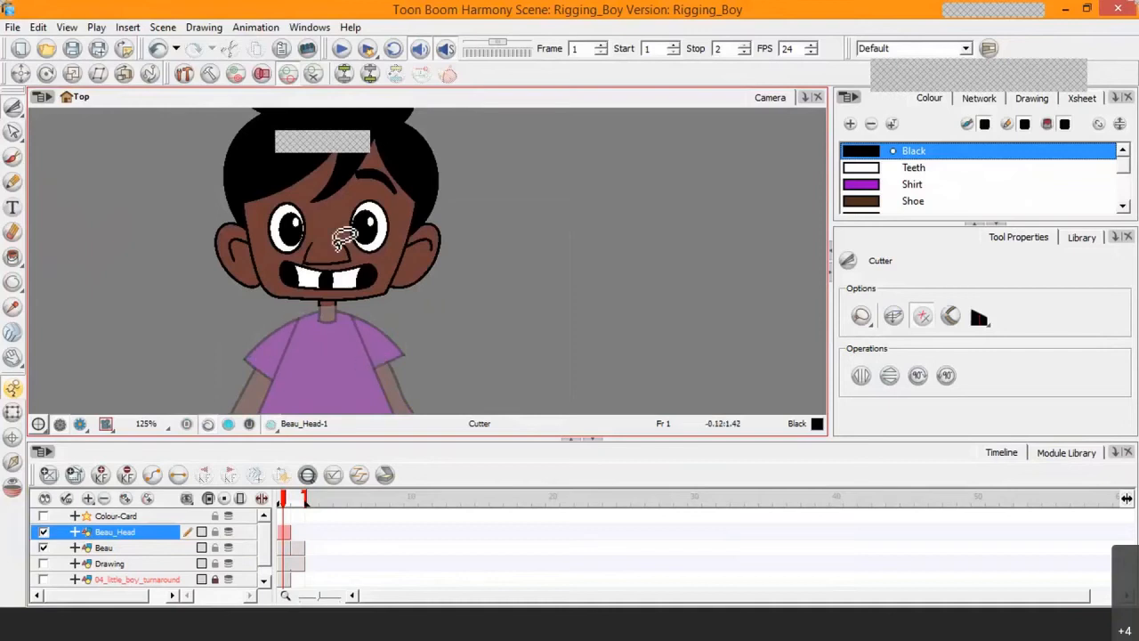
key(space)
drag(539, 257, 549, 308)
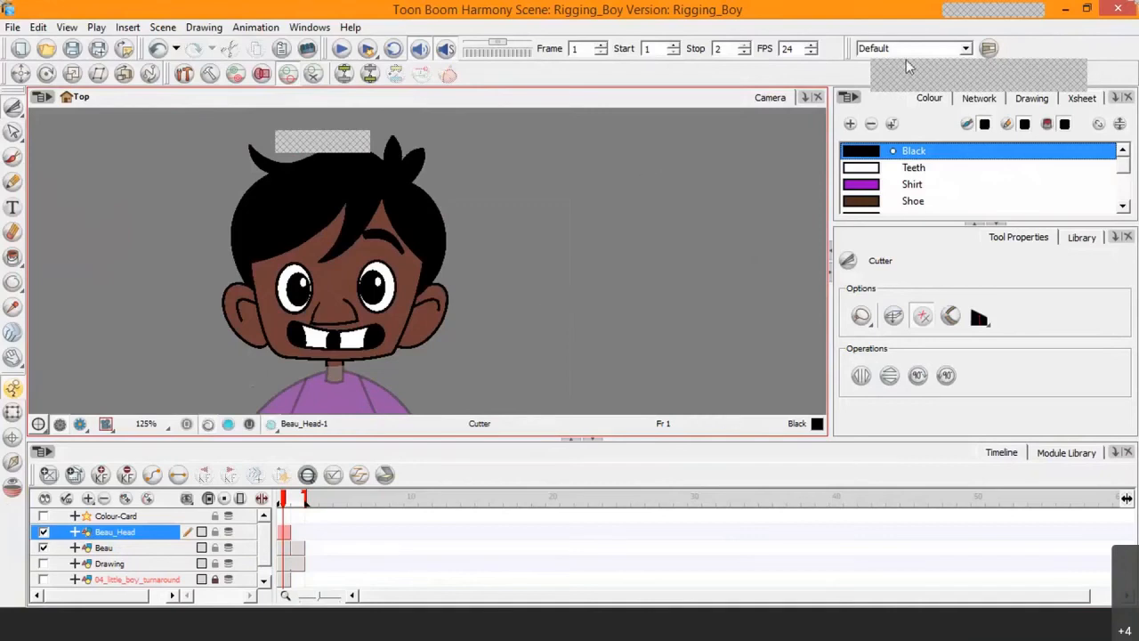
Show the Beau_Head drawing in the Drawing view and enlarge that view by collapsing Tool Properties beneath it.
drag(924, 64, 914, 36)
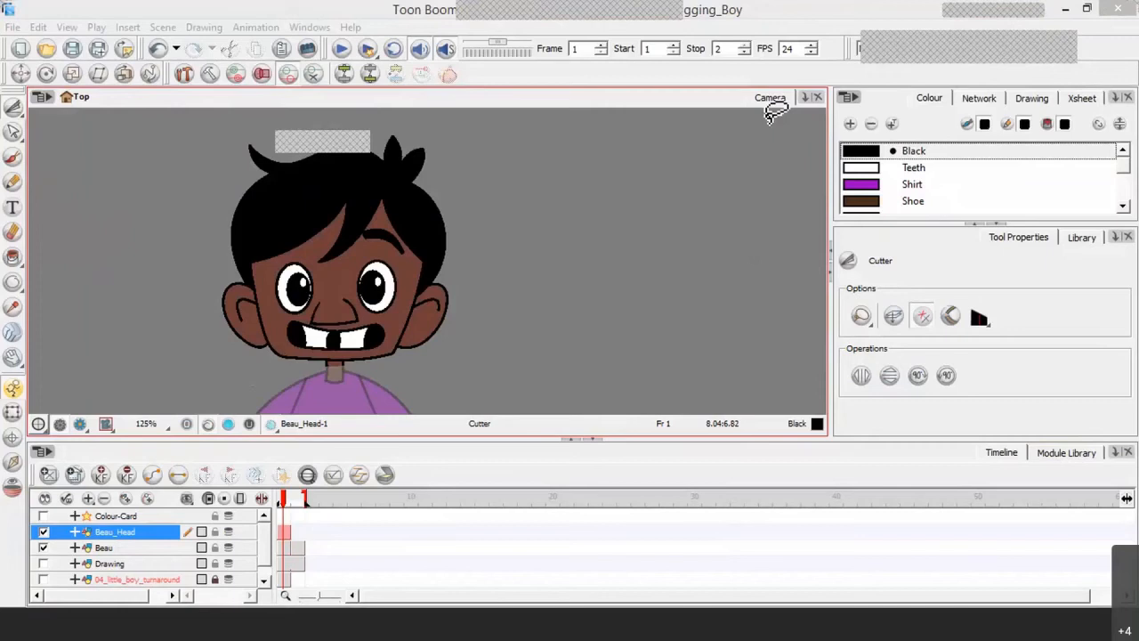
click(1032, 99)
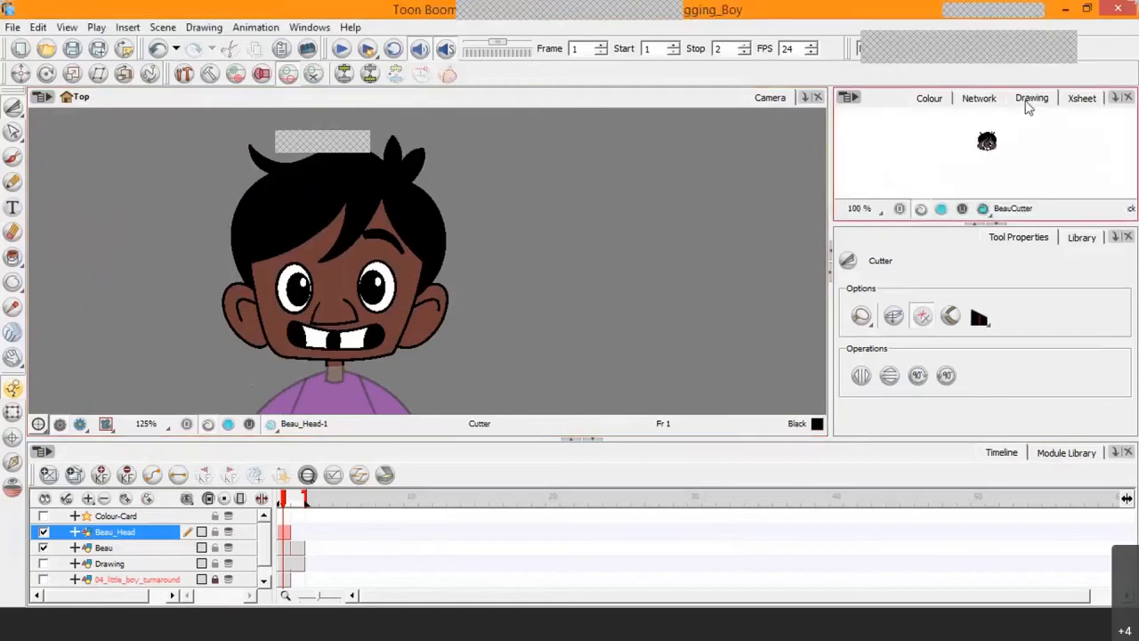
click(1000, 233)
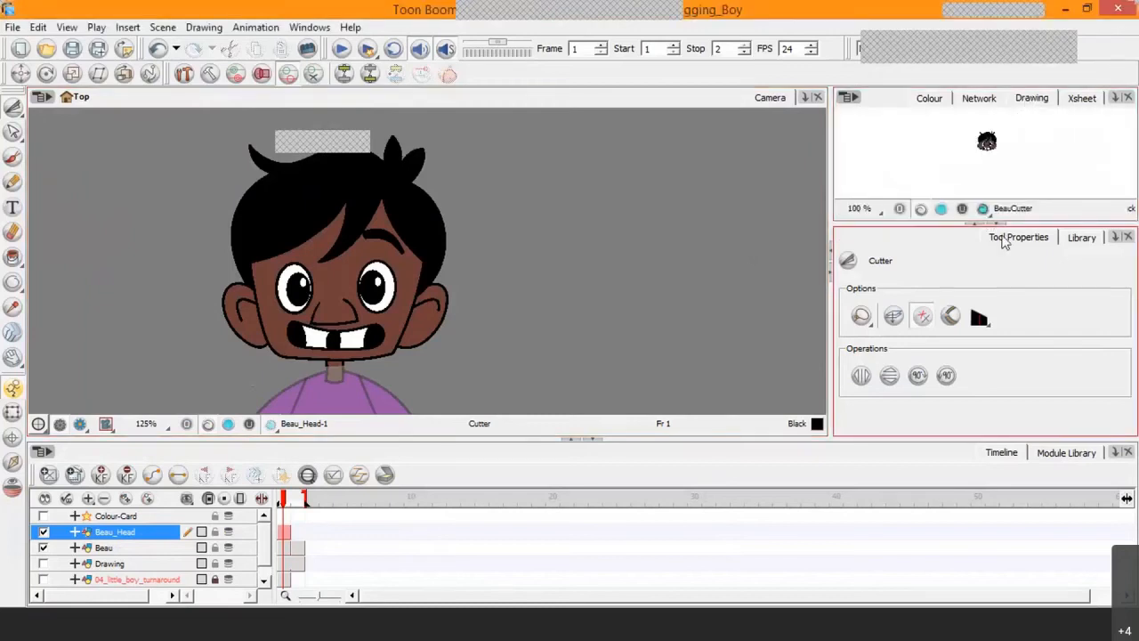
click(998, 224)
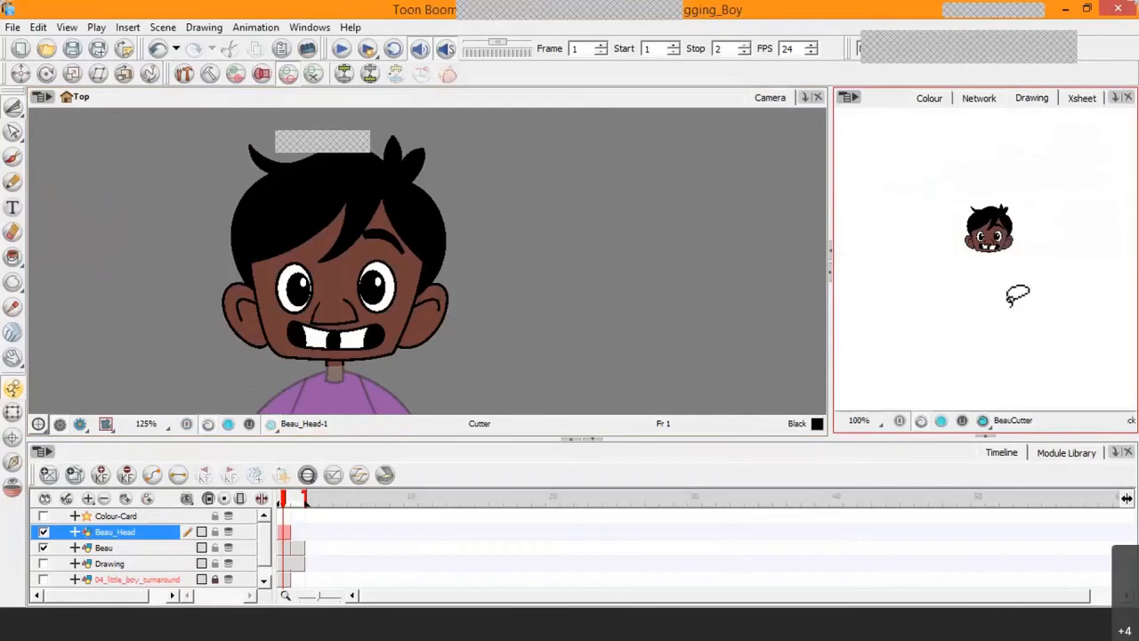
scroll(1023, 284, up, 2)
mouse_move(1024, 252)
mouse_down()
mouse_move(1032, 280)
mouse_move(1013, 301)
mouse_up()
scroll(1031, 260, up, 1)
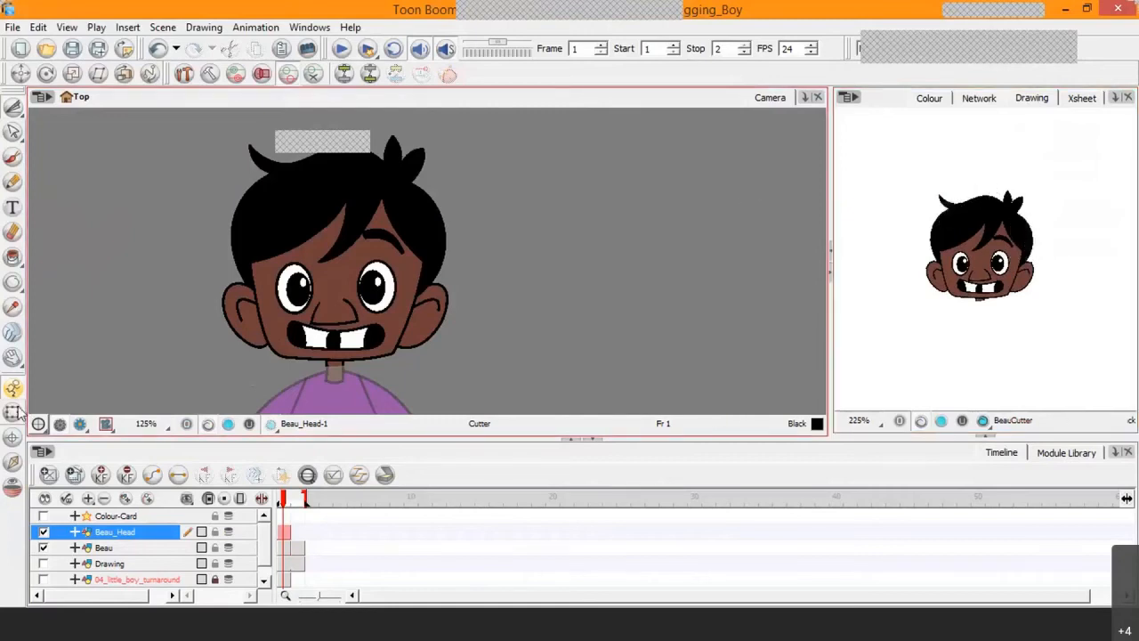
Switch to the Transform tool and deselect the Beau_Head layer.
key(shift+t)
click(644, 270)
scroll(599, 258, down, 6)
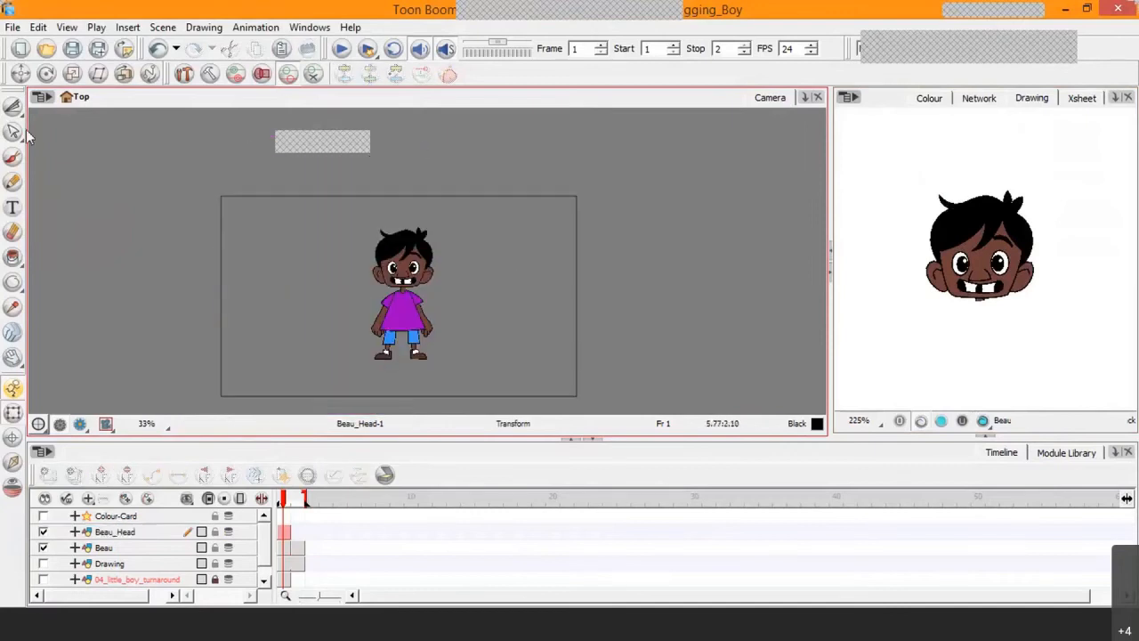
Use the Select tool to delete the leftover neck piece beneath the chin from the Beau_Head drawing.
drag(14, 105, 44, 108)
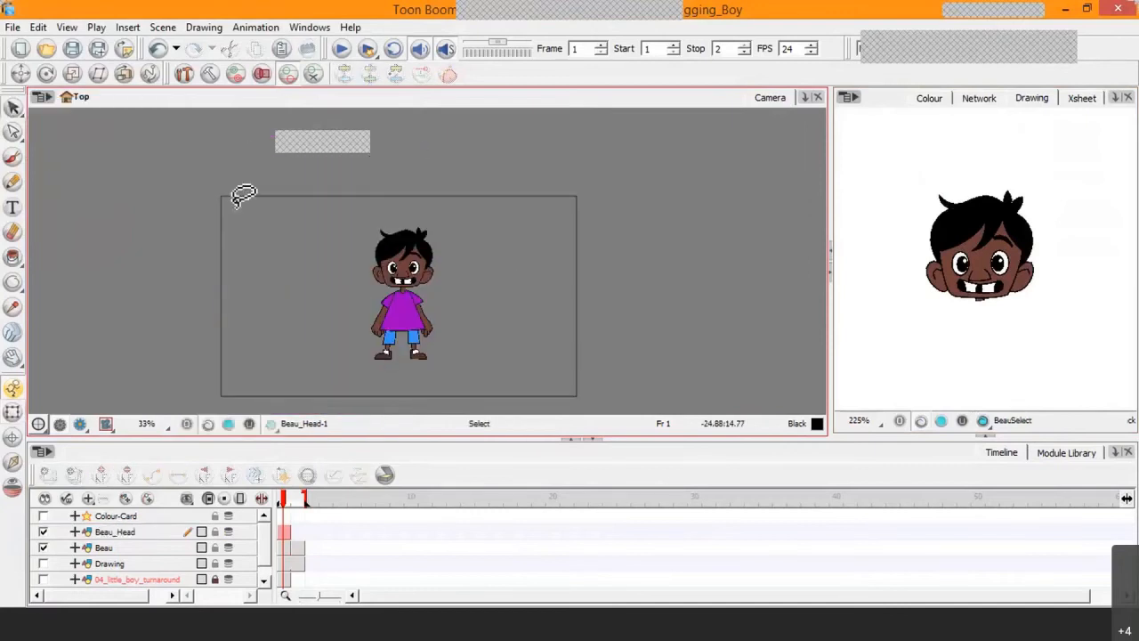
mouse_move(356, 224)
mouse_down()
mouse_move(338, 294)
mouse_move(475, 259)
mouse_move(373, 222)
mouse_up()
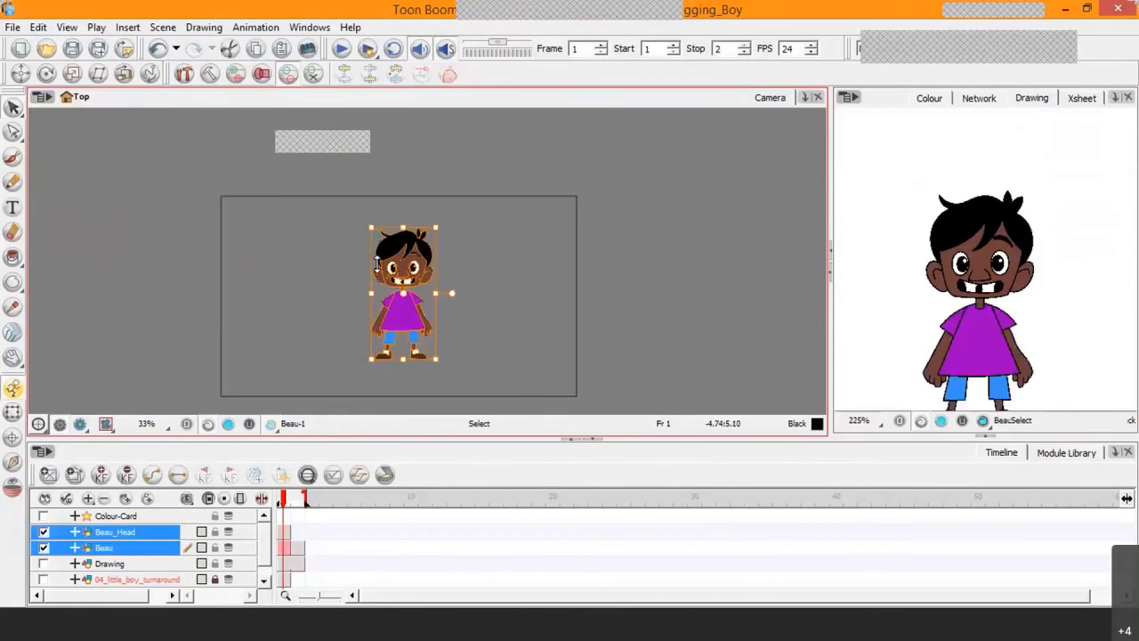
click(305, 298)
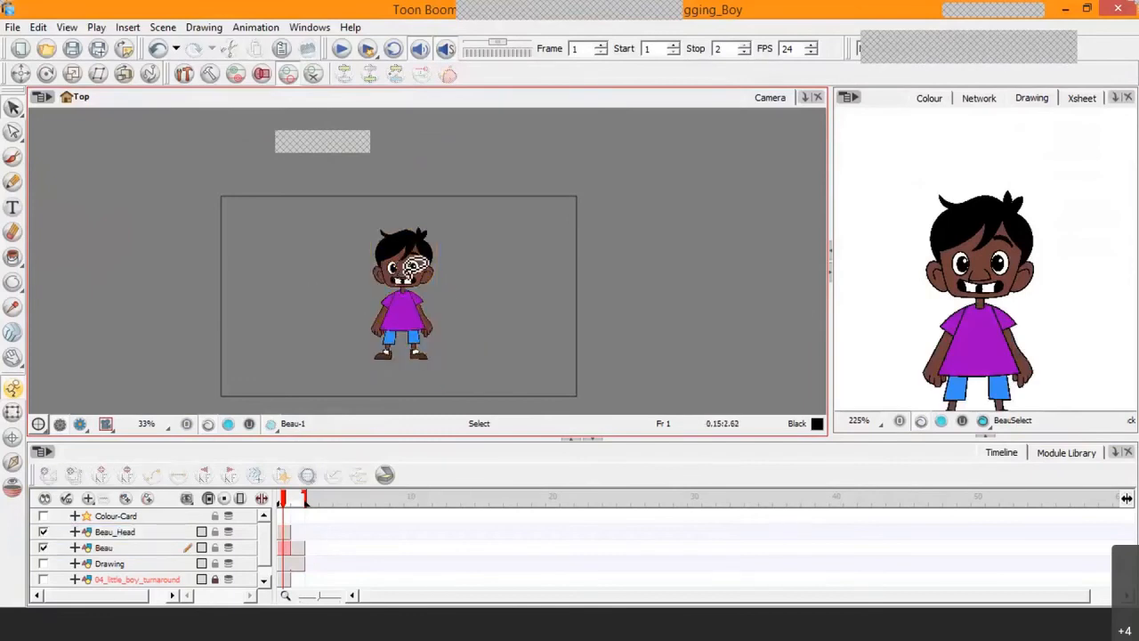
click(414, 265)
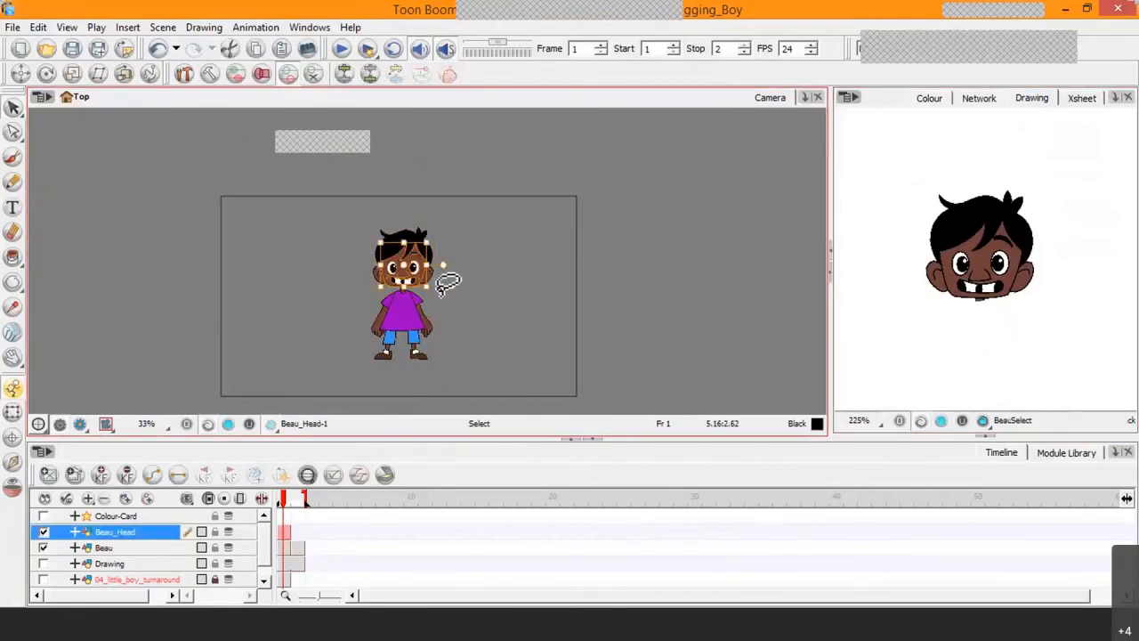
scroll(443, 281, up, 2)
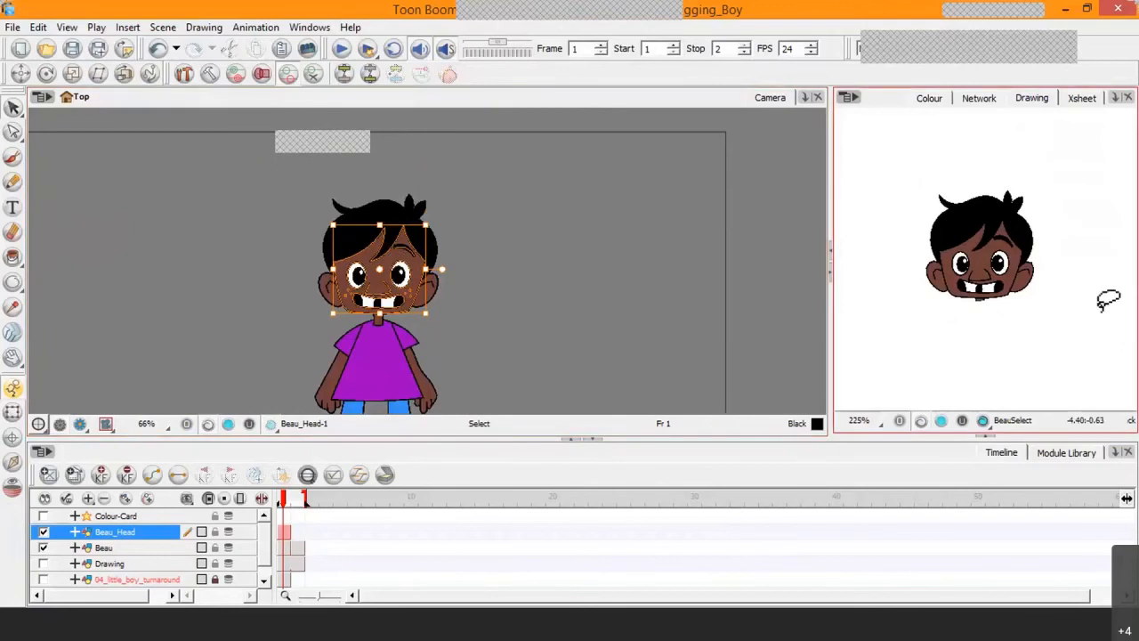
scroll(996, 253, up, 4)
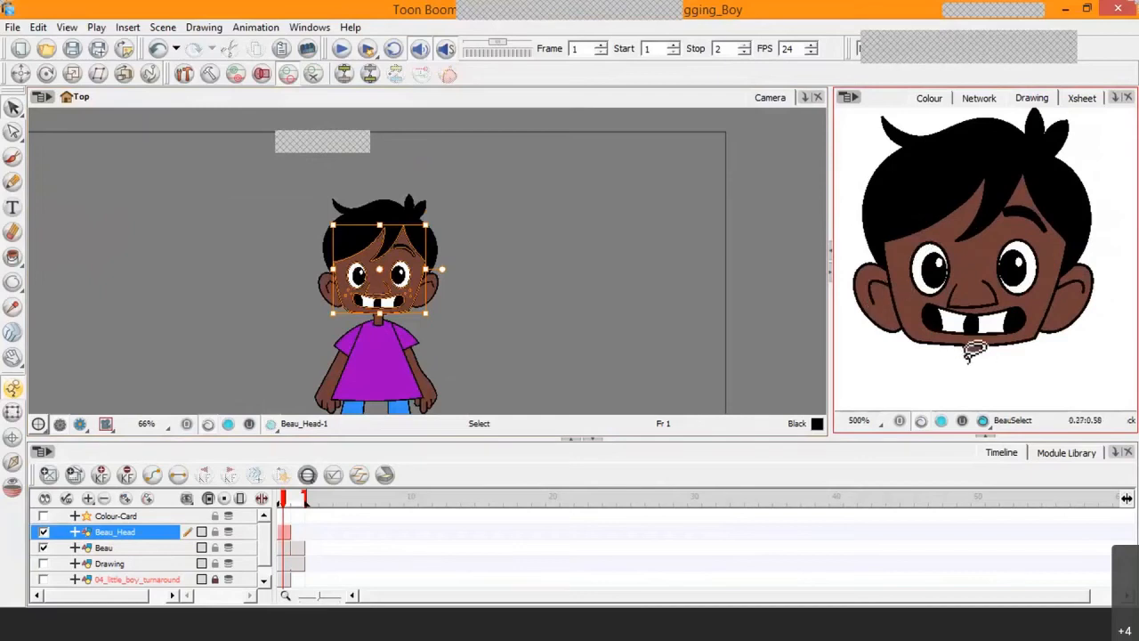
scroll(976, 357, up, 1)
scroll(984, 356, up, 1)
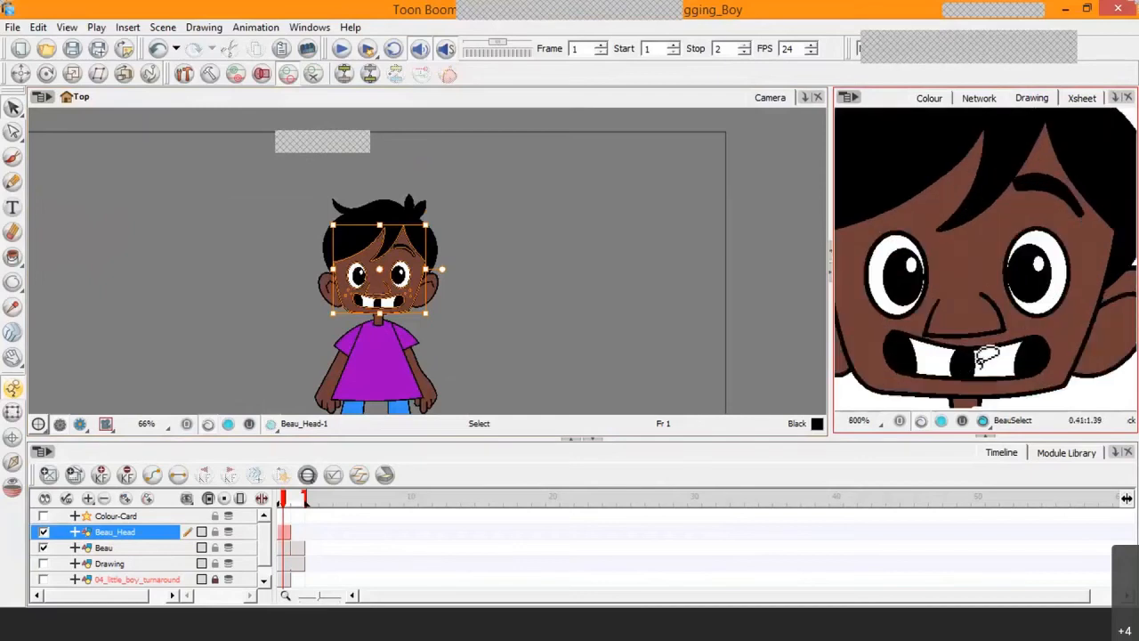
drag(1010, 335, 1024, 254)
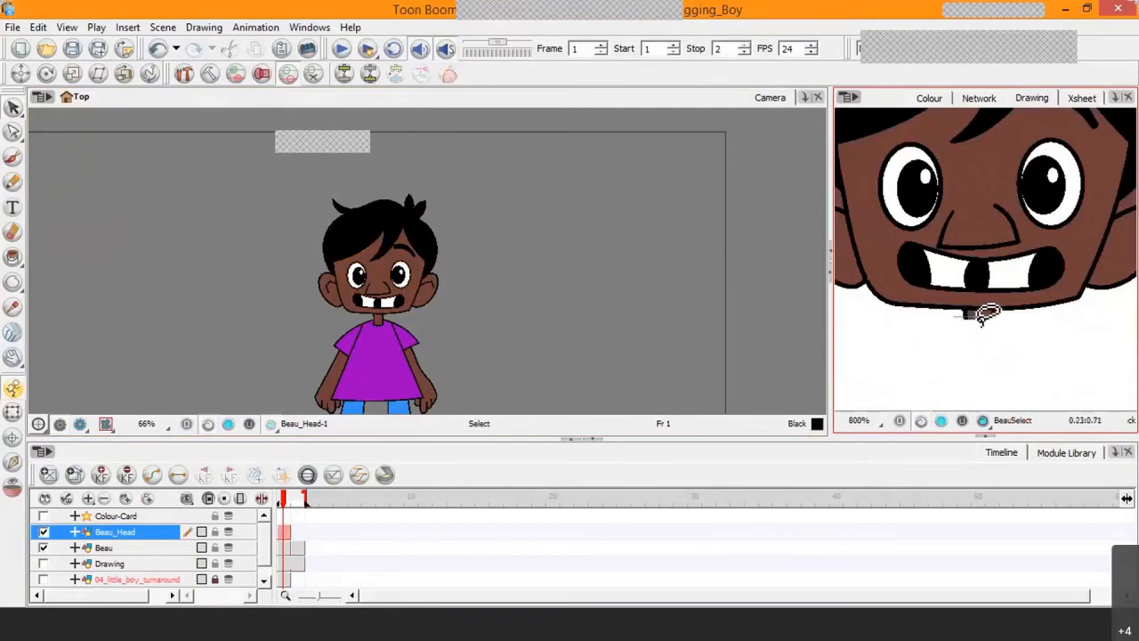
mouse_move(984, 313)
mouse_down()
mouse_move(1017, 312)
mouse_move(1030, 326)
mouse_up()
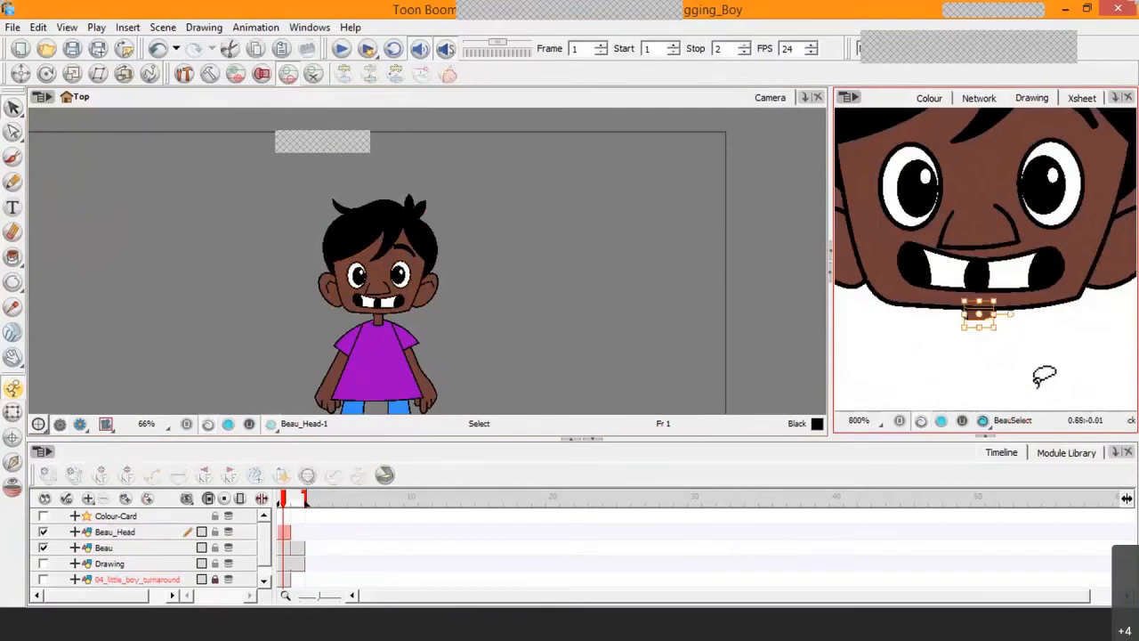
key(Delete)
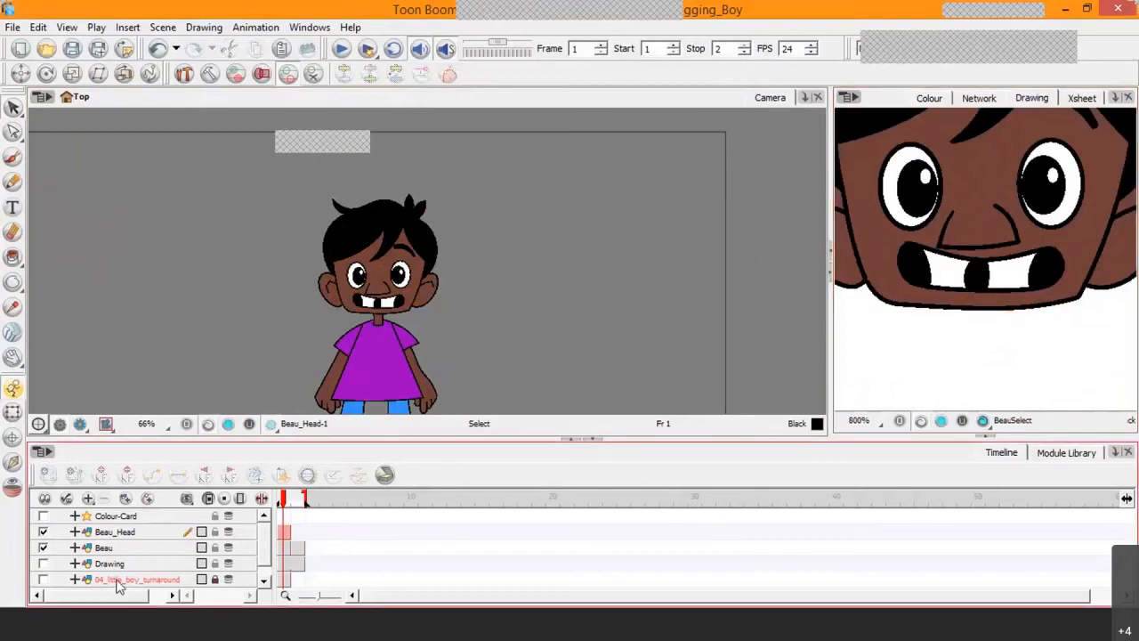
Compare the chin and neck area of the Beau and Beau_Head drawings by showing each in the Drawing view.
click(158, 548)
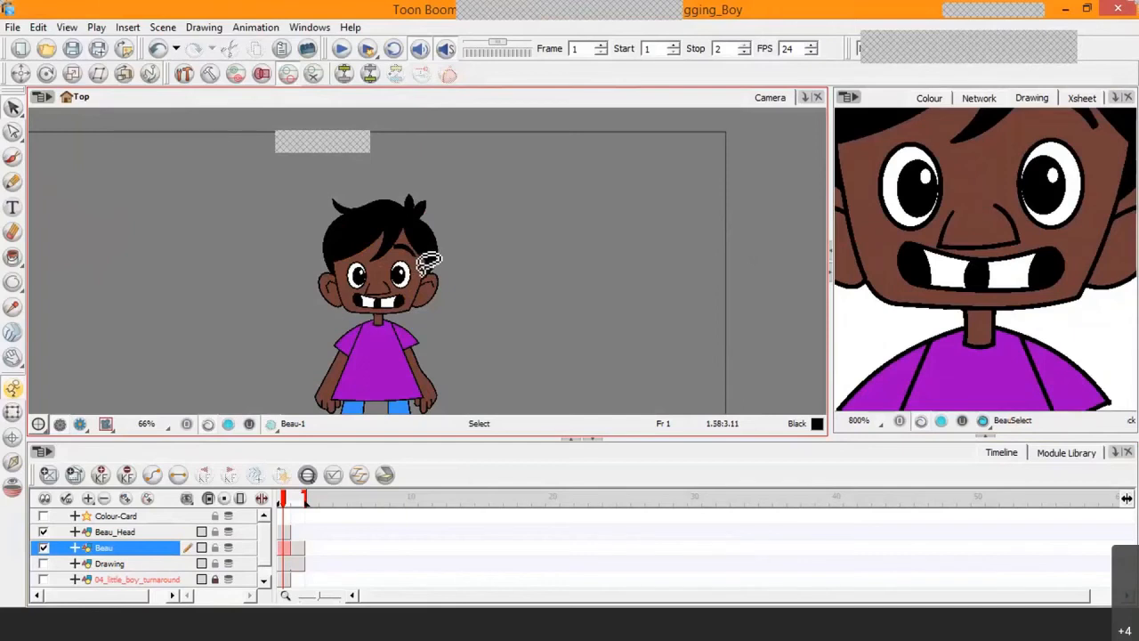
click(428, 264)
scroll(1036, 290, down, 2)
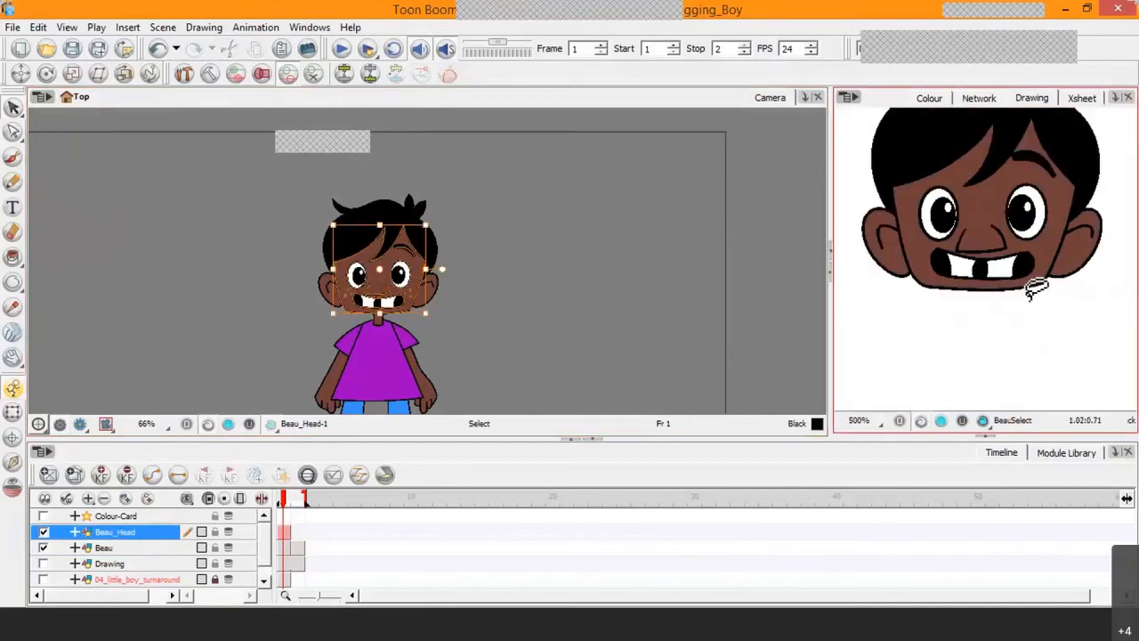
scroll(1036, 289, down, 2)
key(space)
mouse_move(1011, 234)
mouse_down()
mouse_move(1002, 292)
mouse_move(1021, 250)
mouse_up()
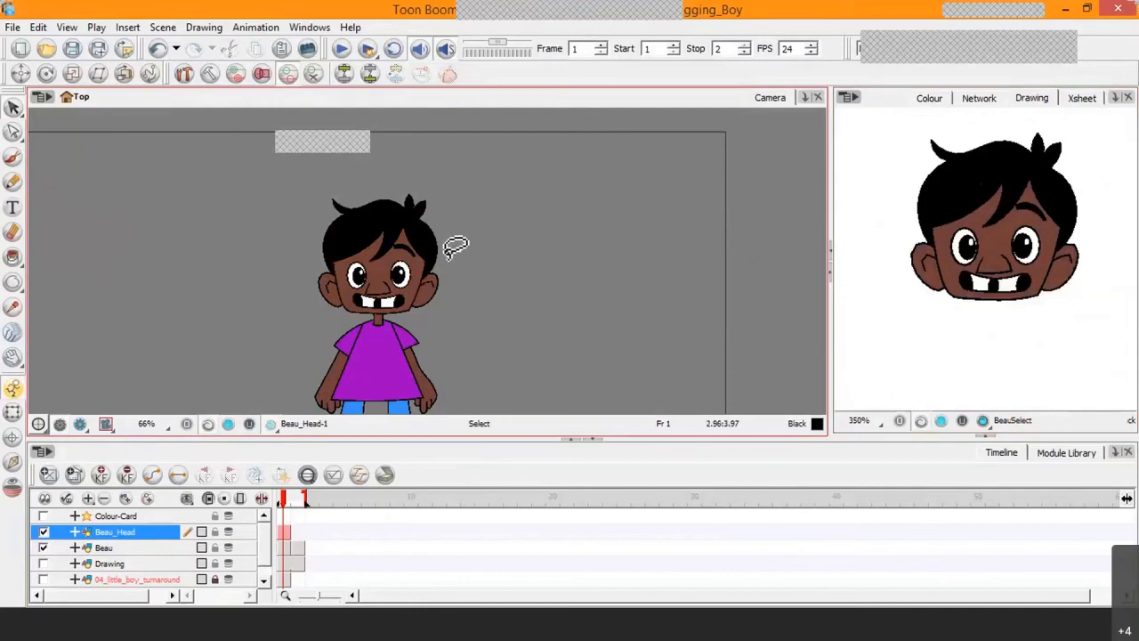
Try moving the hair shape down over the face on the Beau_Head drawing, and undo the move.
scroll(455, 247, up, 4)
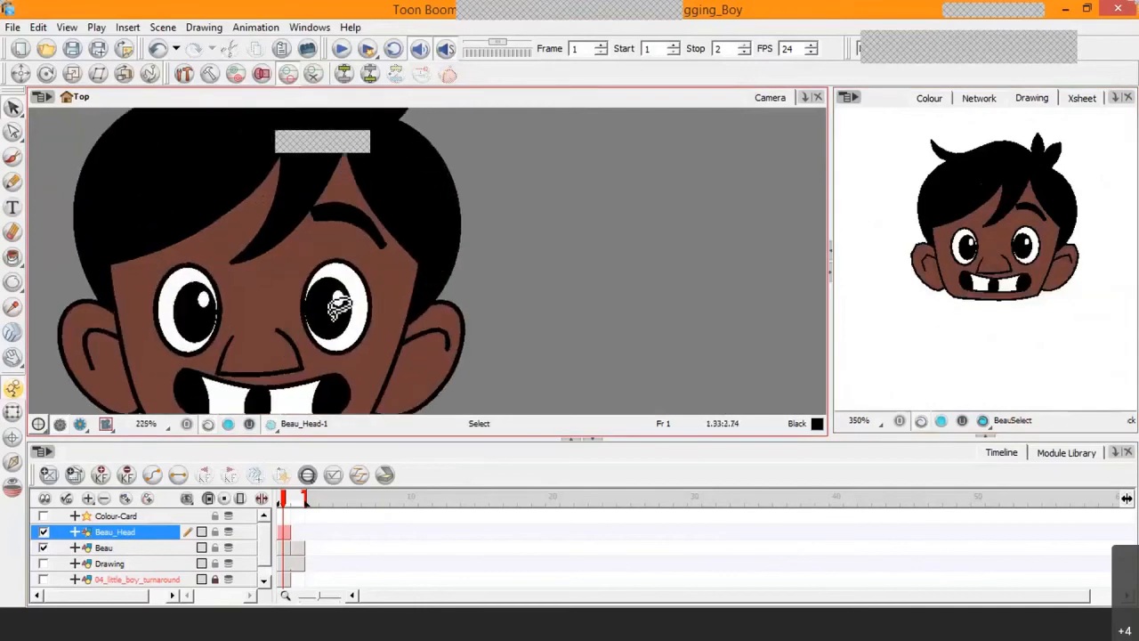
drag(339, 307, 459, 258)
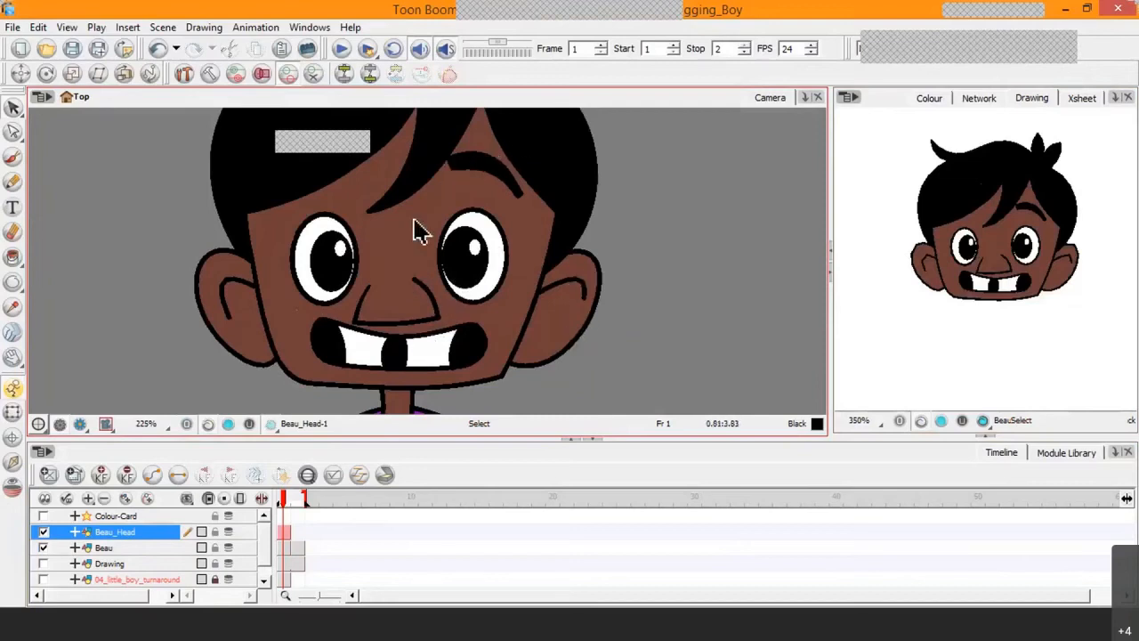
key(ctrl+v)
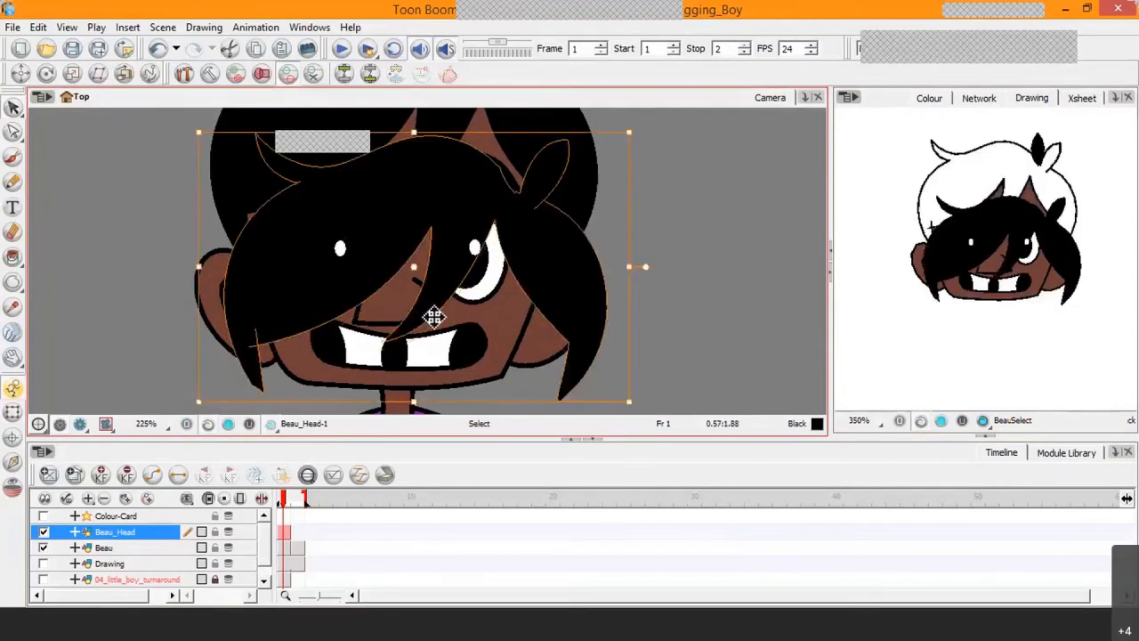
key(ctrl+z)
click(715, 212)
Switch to the Cutter tool and cut a freehand selection around the ear on the left side of Beau_Head.
drag(711, 200, 697, 357)
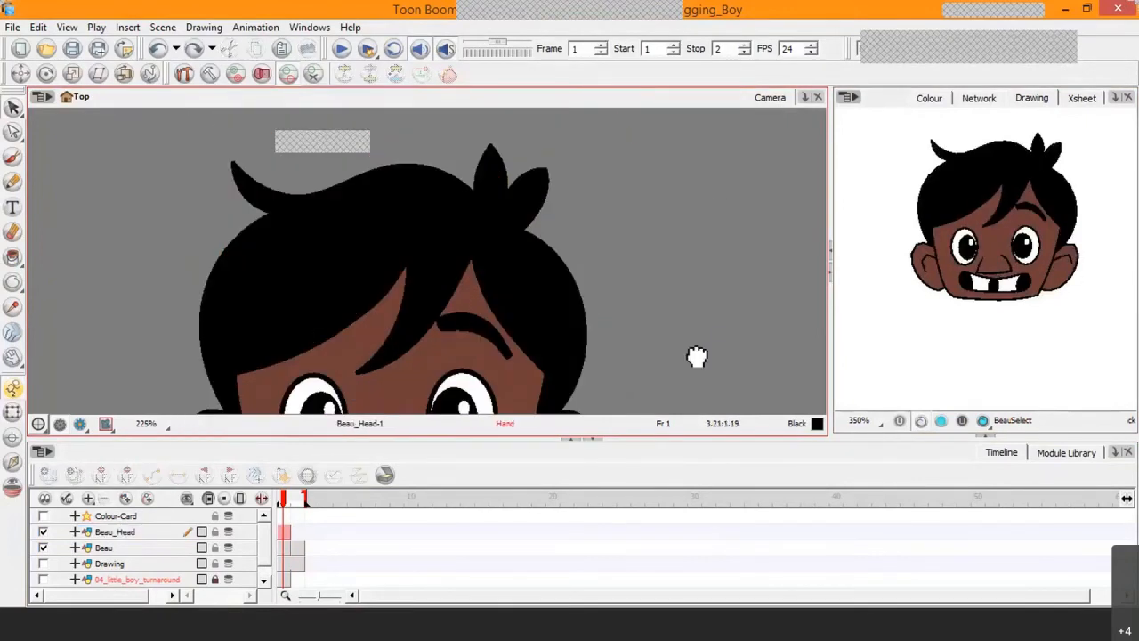
scroll(697, 357, down, 3)
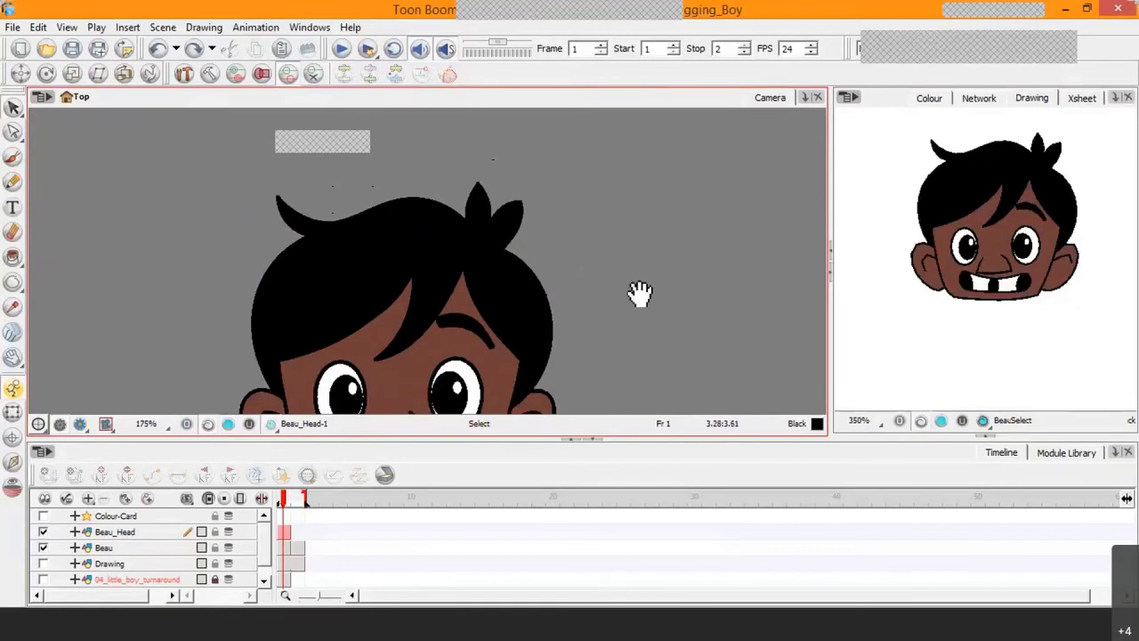
drag(641, 334, 670, 265)
scroll(492, 230, down, 1)
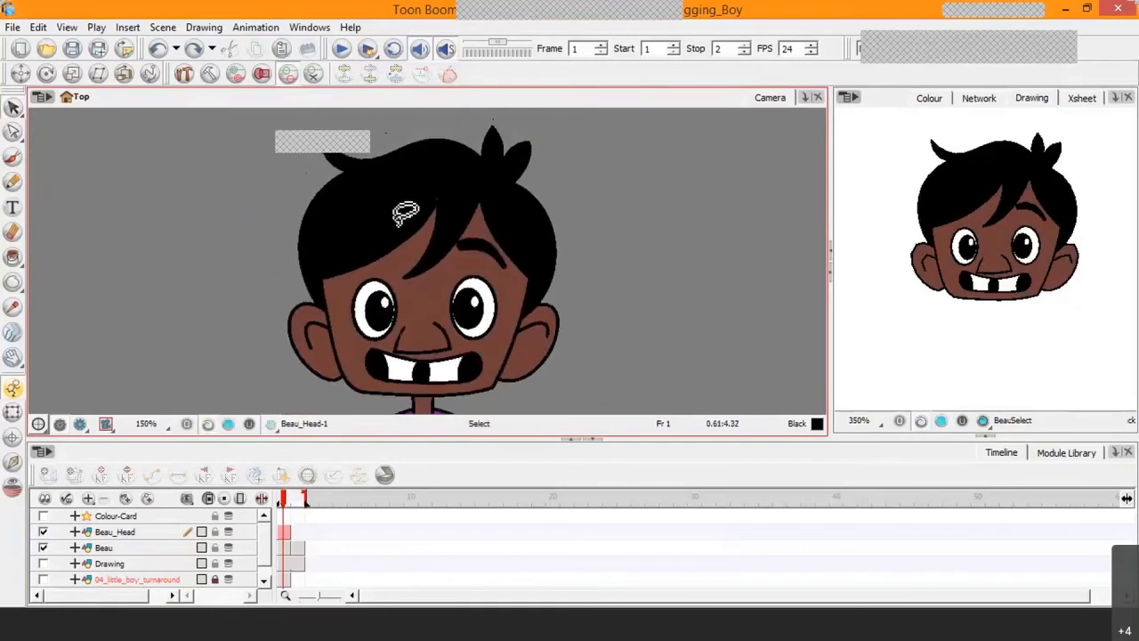
click(13, 107)
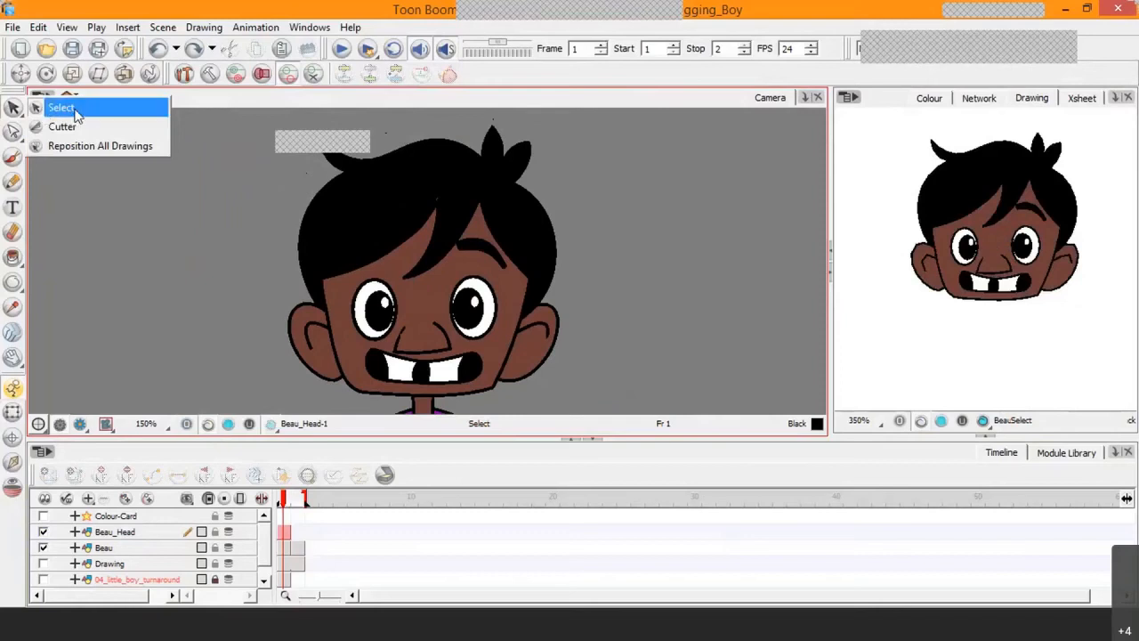
click(76, 126)
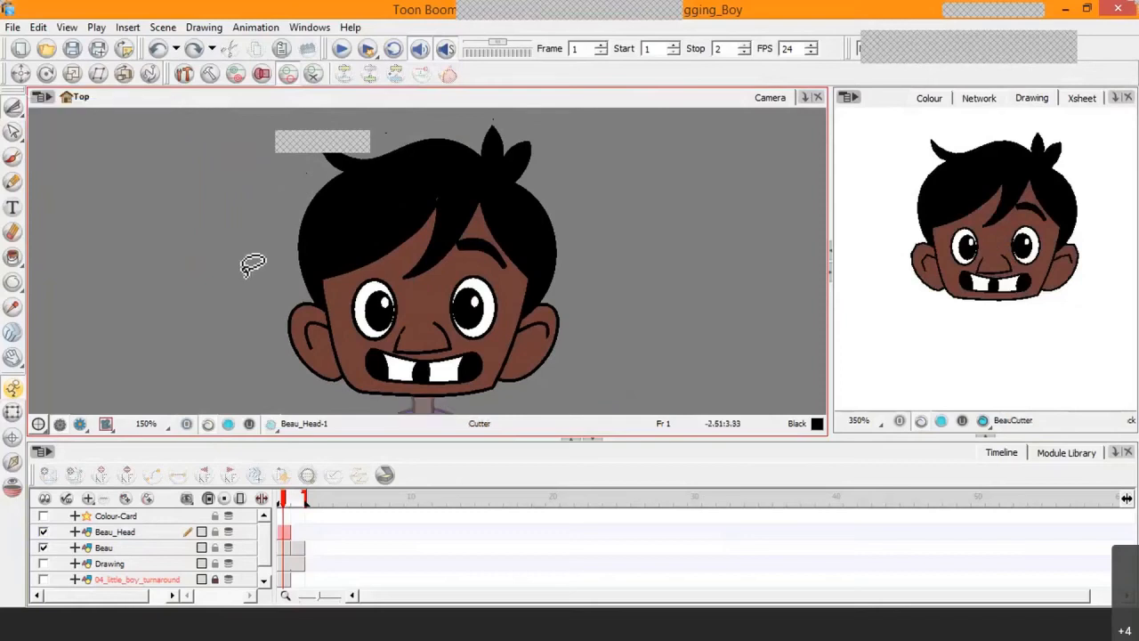
key(2)
mouse_move(310, 325)
mouse_down()
mouse_move(274, 228)
mouse_move(224, 216)
mouse_up()
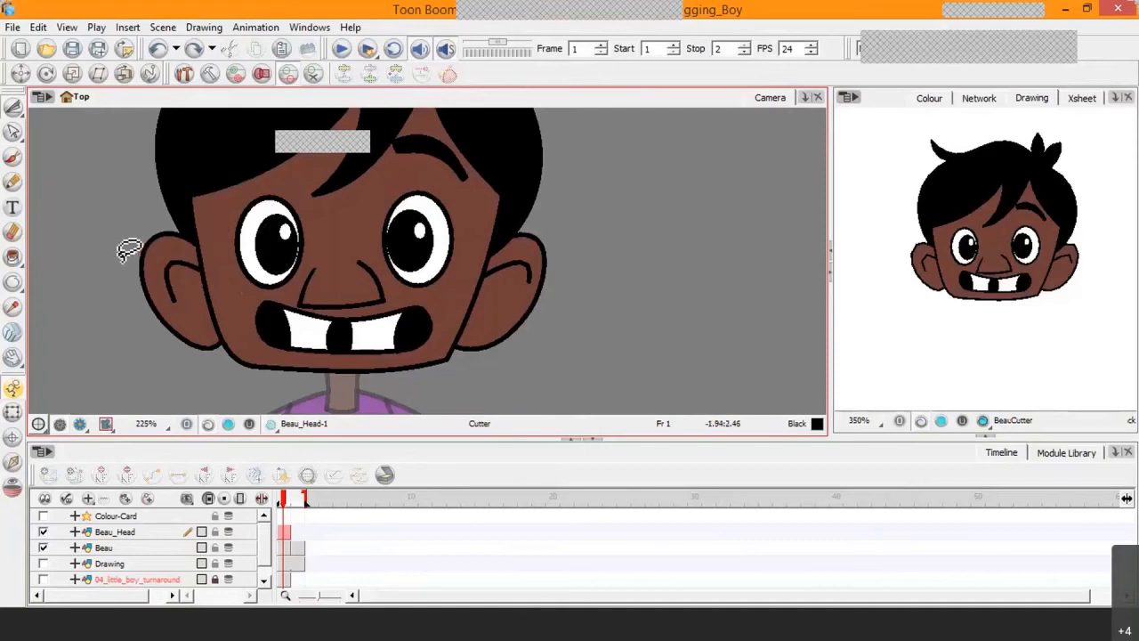
mouse_move(120, 249)
mouse_down()
mouse_move(165, 225)
mouse_move(196, 224)
mouse_move(229, 349)
mouse_move(178, 363)
mouse_move(133, 309)
mouse_move(140, 223)
mouse_up()
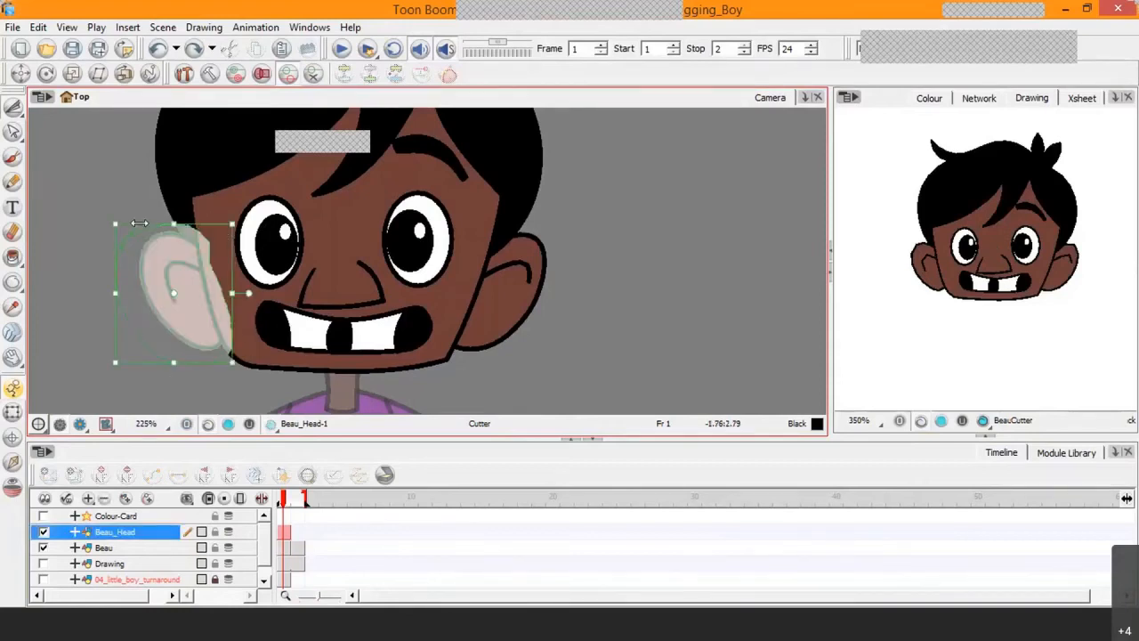
Try a tighter Cutter selection around the same ear, following the edge of the cheek.
scroll(183, 288, up, 1)
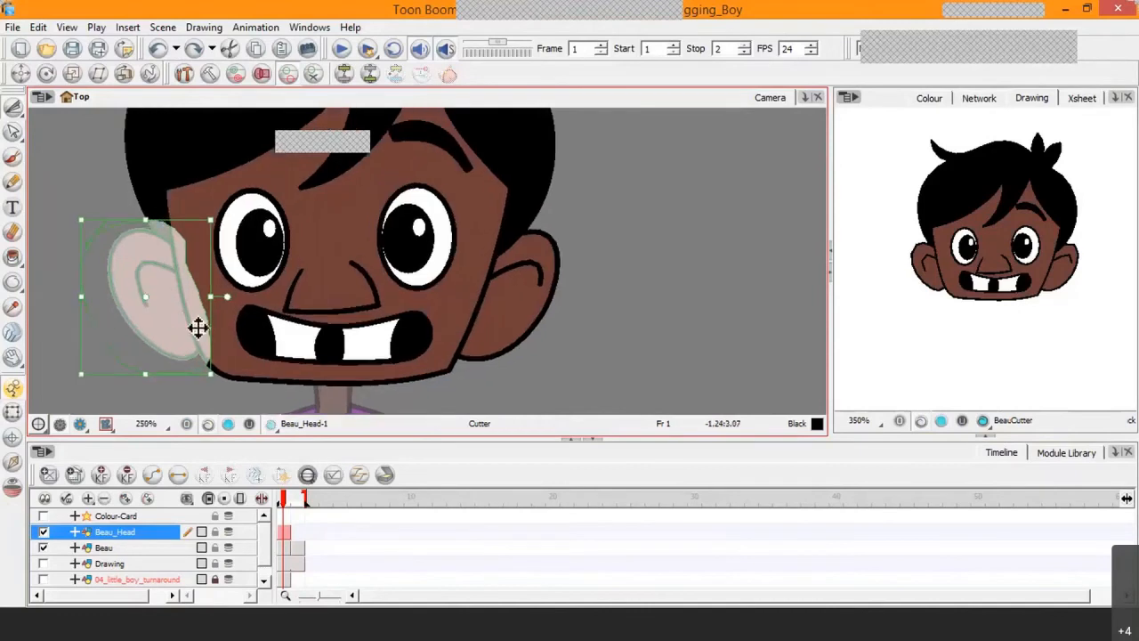
mouse_move(87, 269)
mouse_down()
mouse_move(110, 226)
mouse_move(176, 244)
mouse_move(196, 330)
mouse_move(191, 379)
mouse_move(94, 308)
mouse_move(76, 252)
mouse_up()
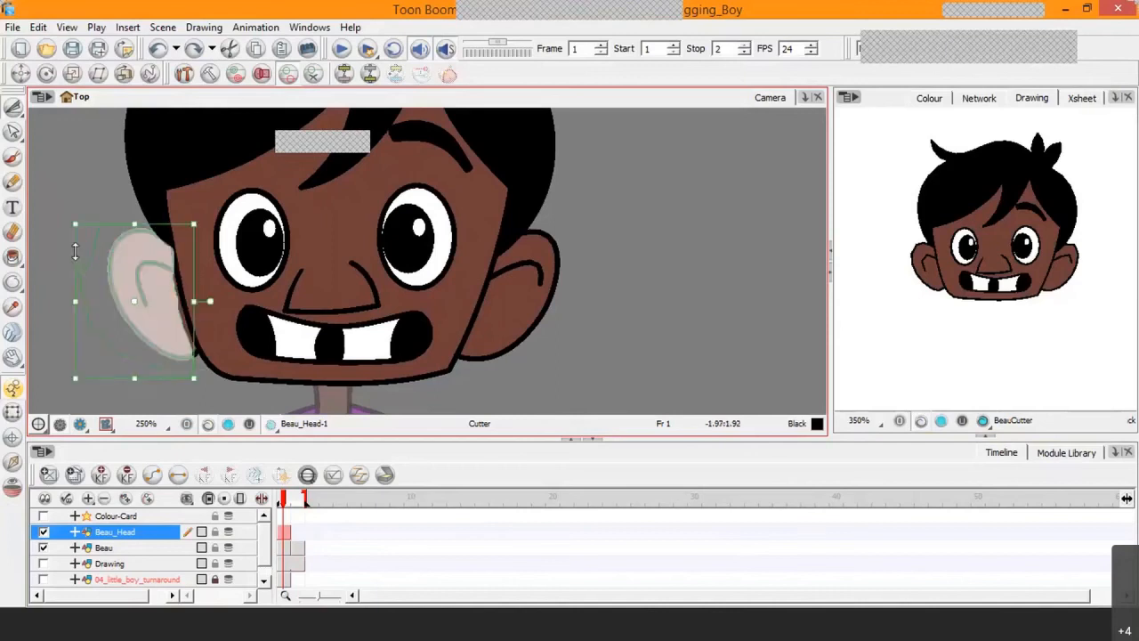
scroll(108, 297, up, 2)
key(space)
drag(125, 331, 198, 249)
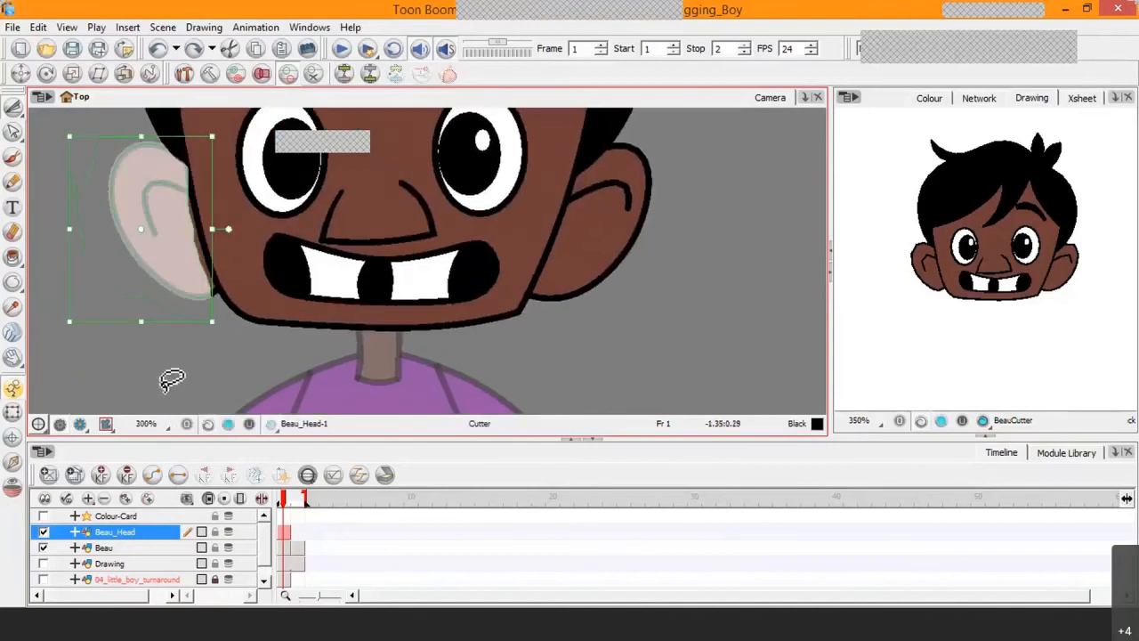
Cut around the ear with a small margin of cheek and hair, and create a drawing layer named Beau_Ear01 from it.
key(ctrl+z)
mouse_move(172, 319)
mouse_down()
mouse_move(89, 178)
mouse_move(153, 138)
mouse_move(194, 172)
mouse_move(222, 305)
mouse_move(205, 333)
mouse_move(167, 315)
mouse_up()
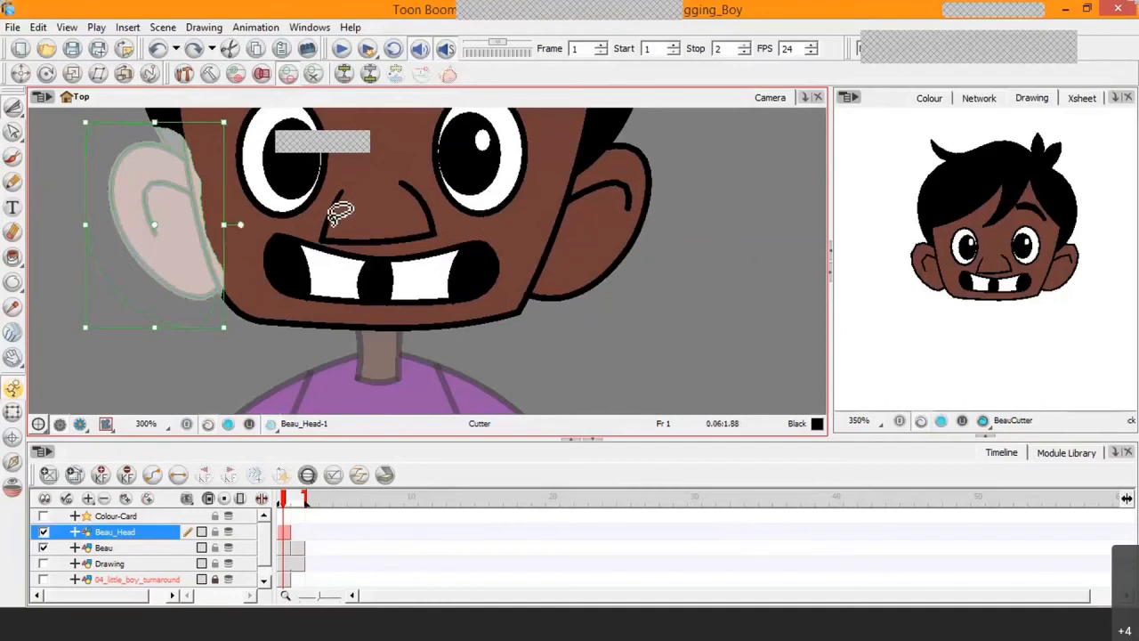
key(2)
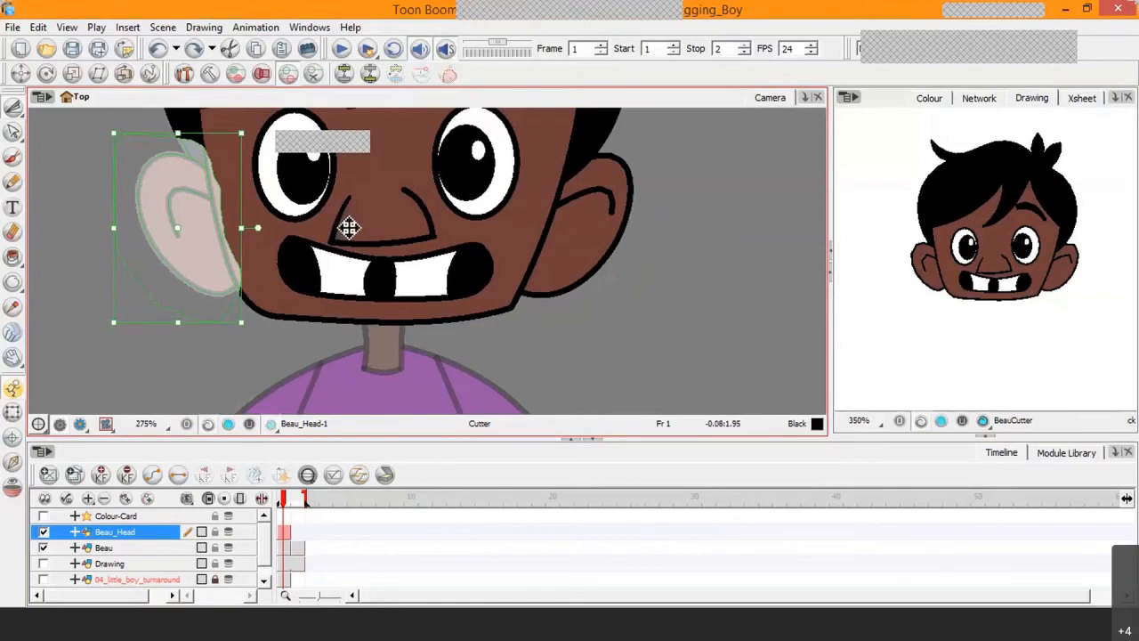
key(F9)
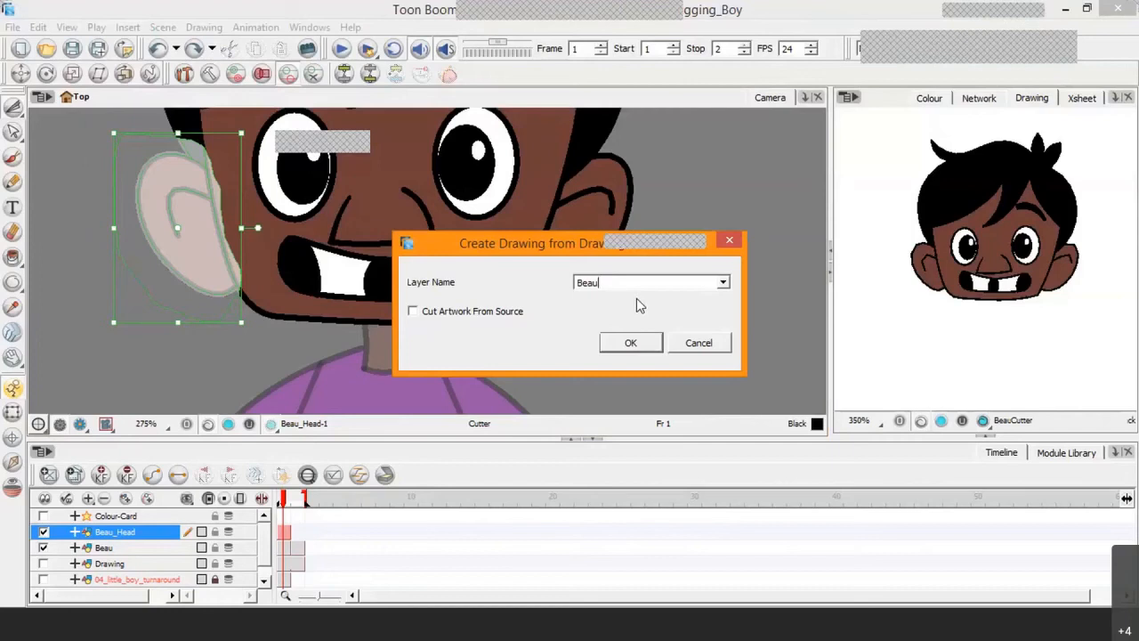
text(_Ear)
text(1)
click(630, 344)
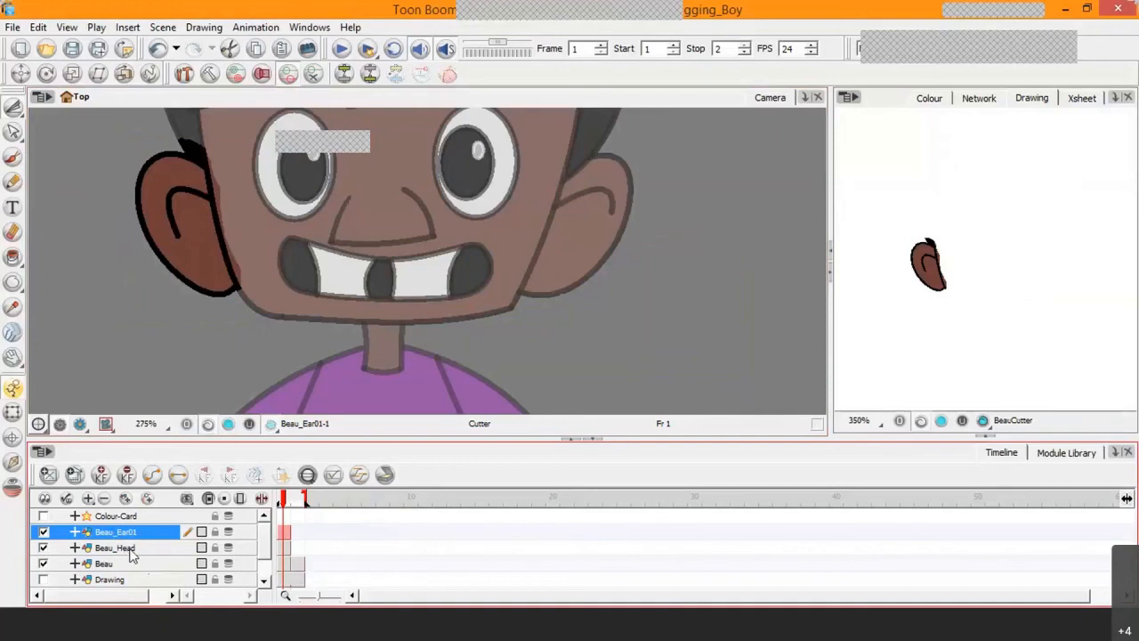
Cut out and delete the black hair fill above the ear on the Beau_Ear01 drawing.
click(131, 552)
click(134, 537)
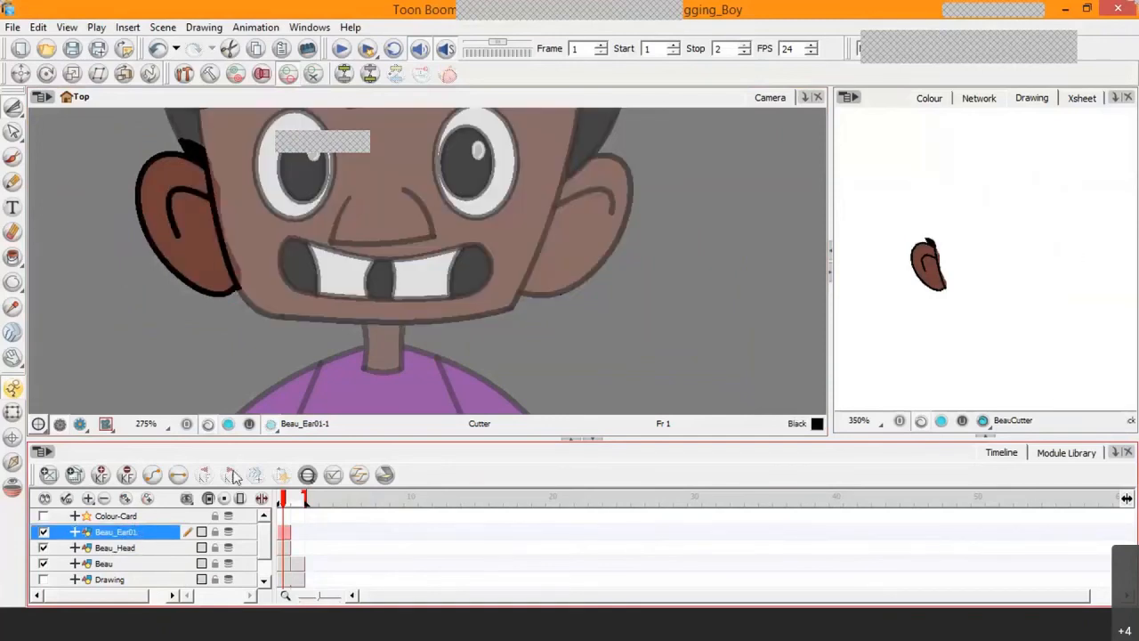
scroll(910, 216, up, 4)
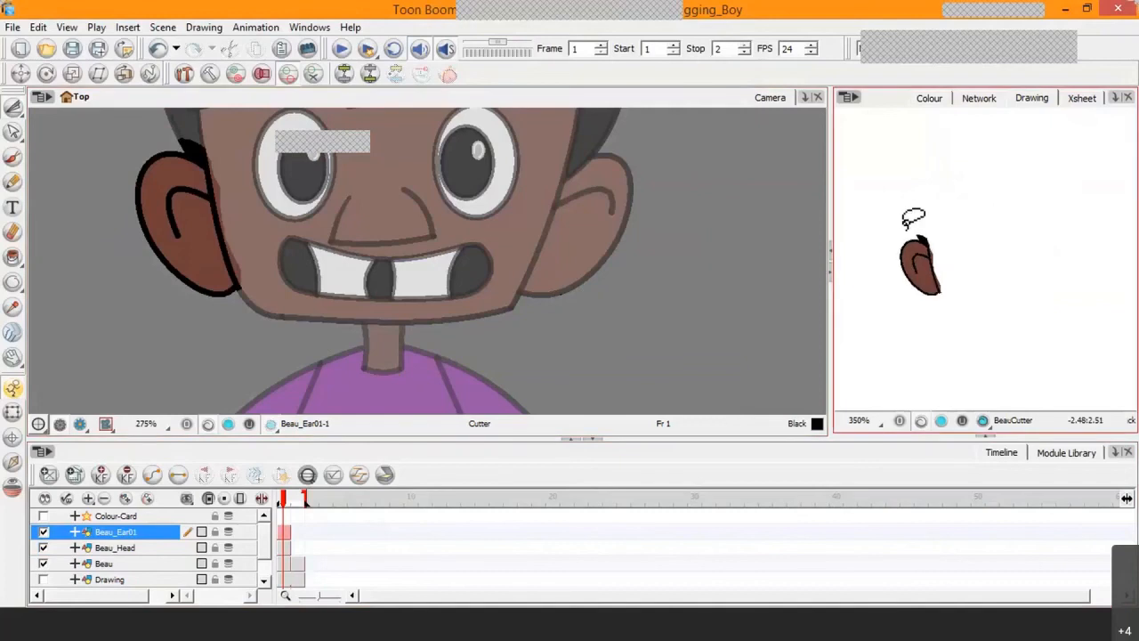
mouse_move(921, 269)
mouse_down()
mouse_move(967, 272)
mouse_move(1003, 202)
mouse_up()
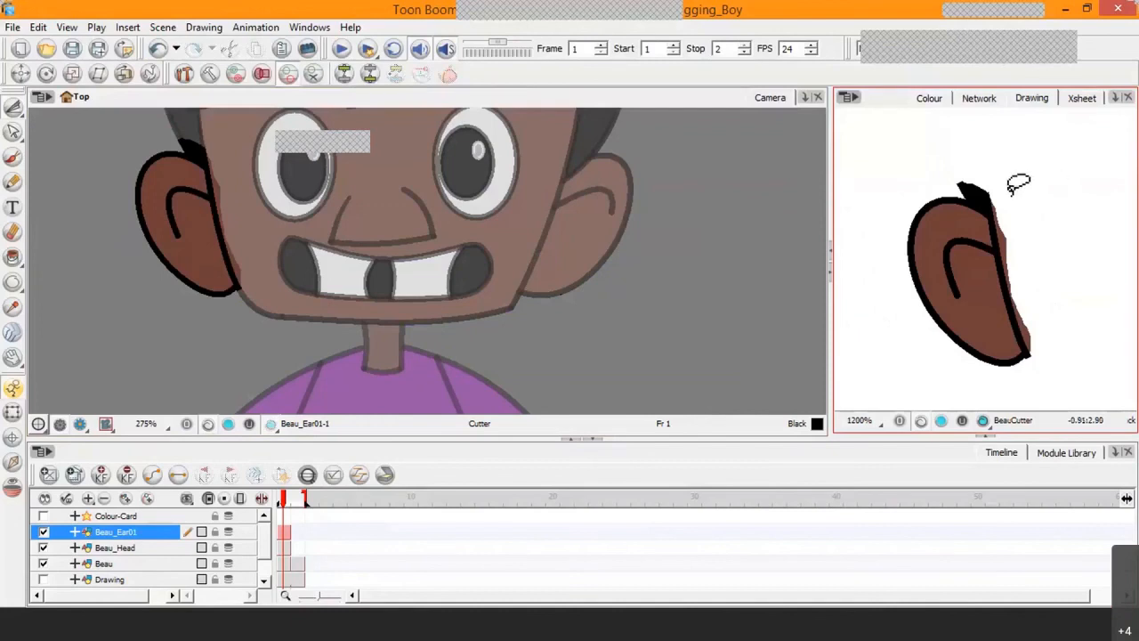
drag(979, 192, 976, 187)
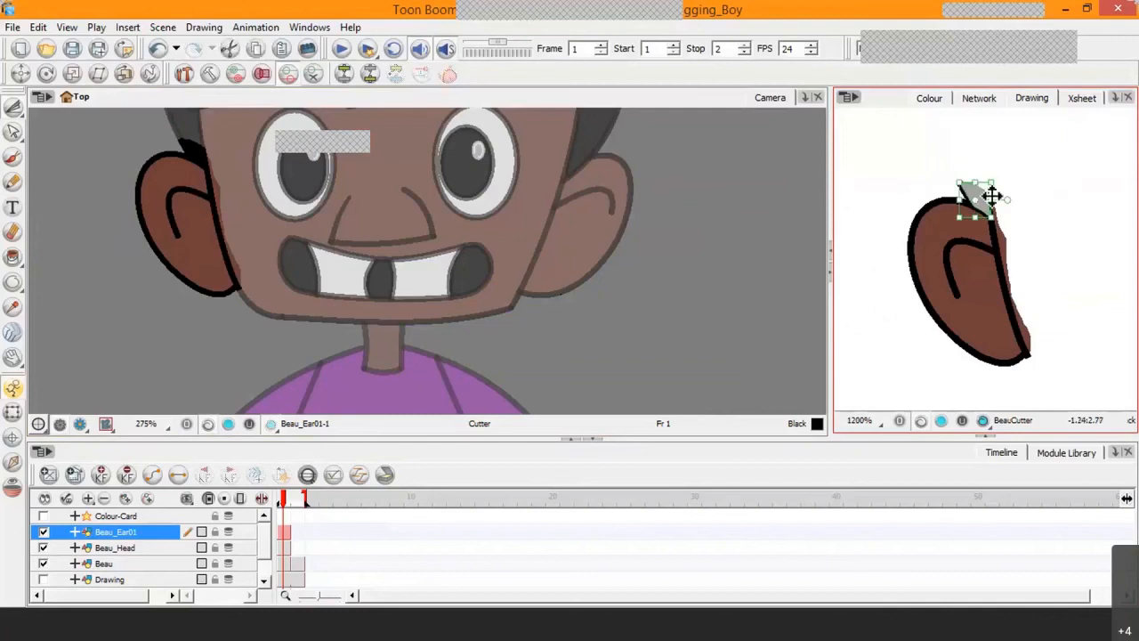
key(Delete)
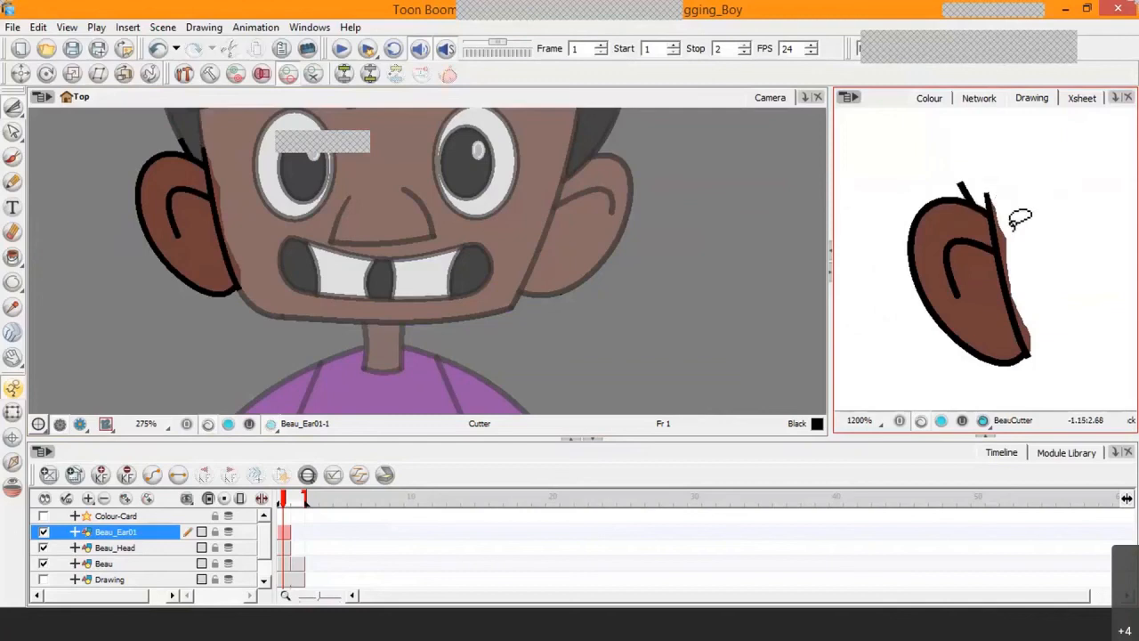
Cut away and delete the two stray line stubs sticking up above the ear on the Beau_Ear01 drawing.
drag(945, 190, 1034, 193)
click(968, 198)
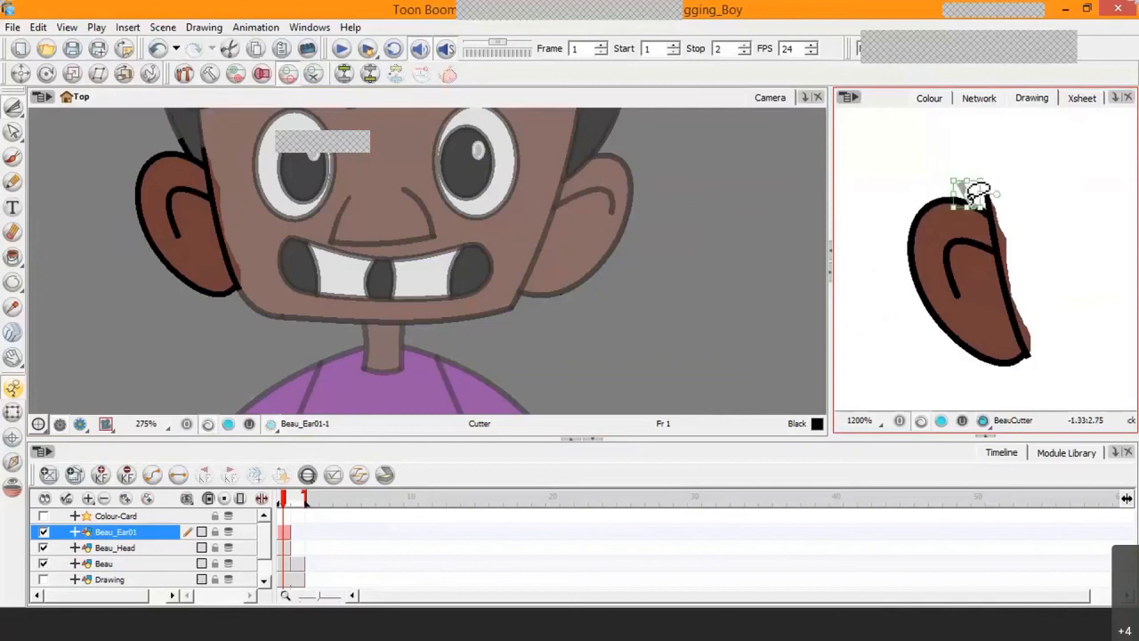
key(Delete)
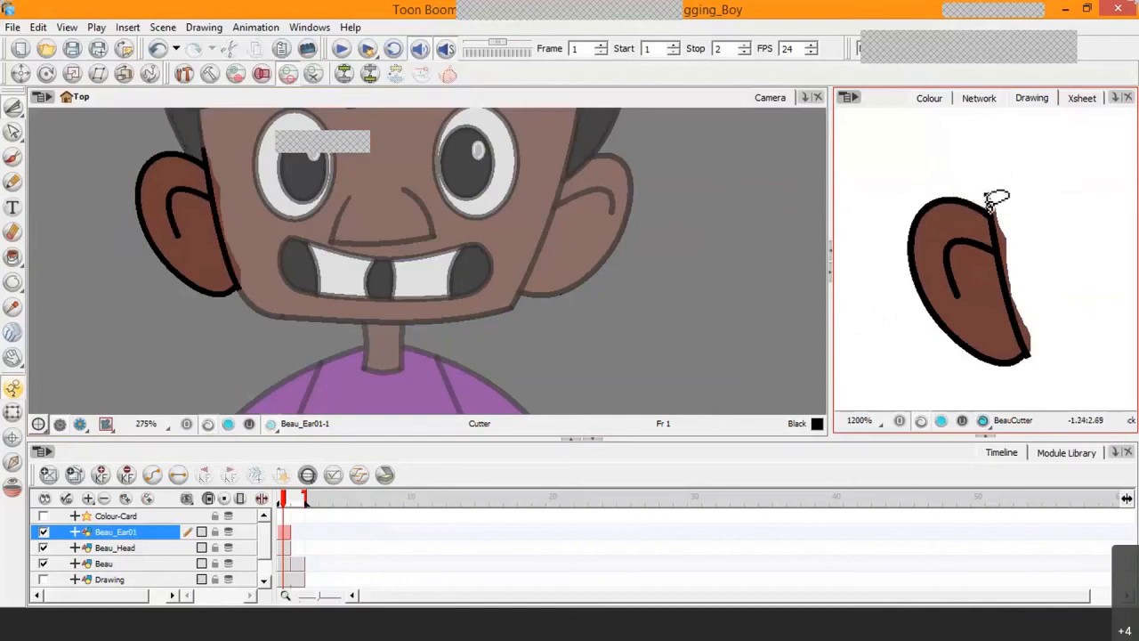
click(989, 208)
key(Delete)
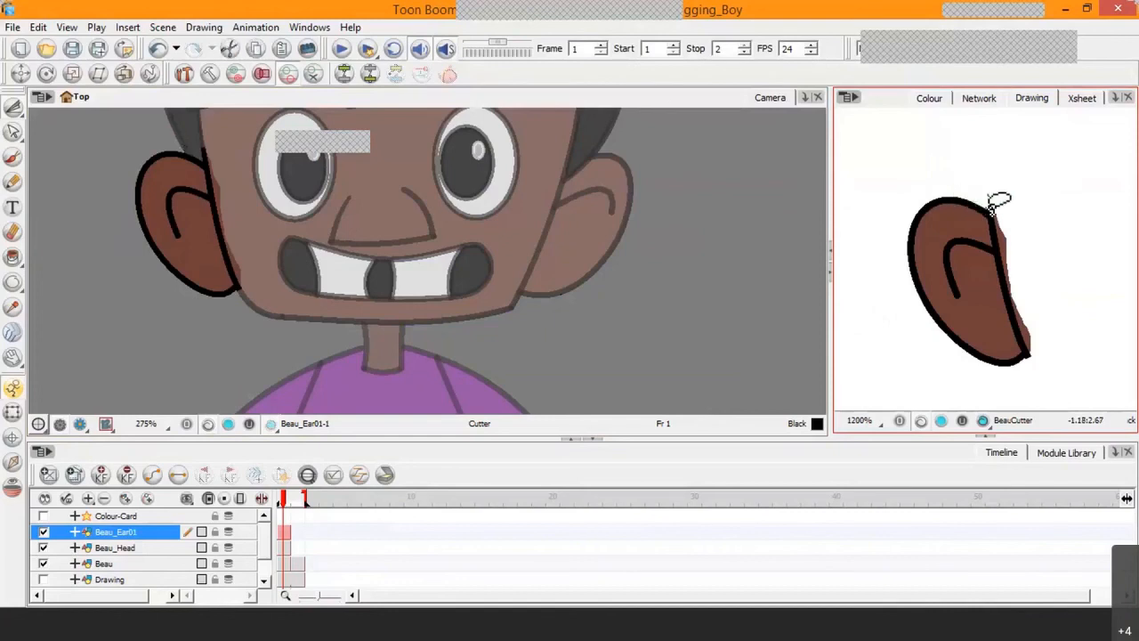
With the Select tool, delete the leftover cheek fill and the face outline stroke along the inner edge of Beau_Ear01.
drag(12, 108, 53, 104)
click(1011, 250)
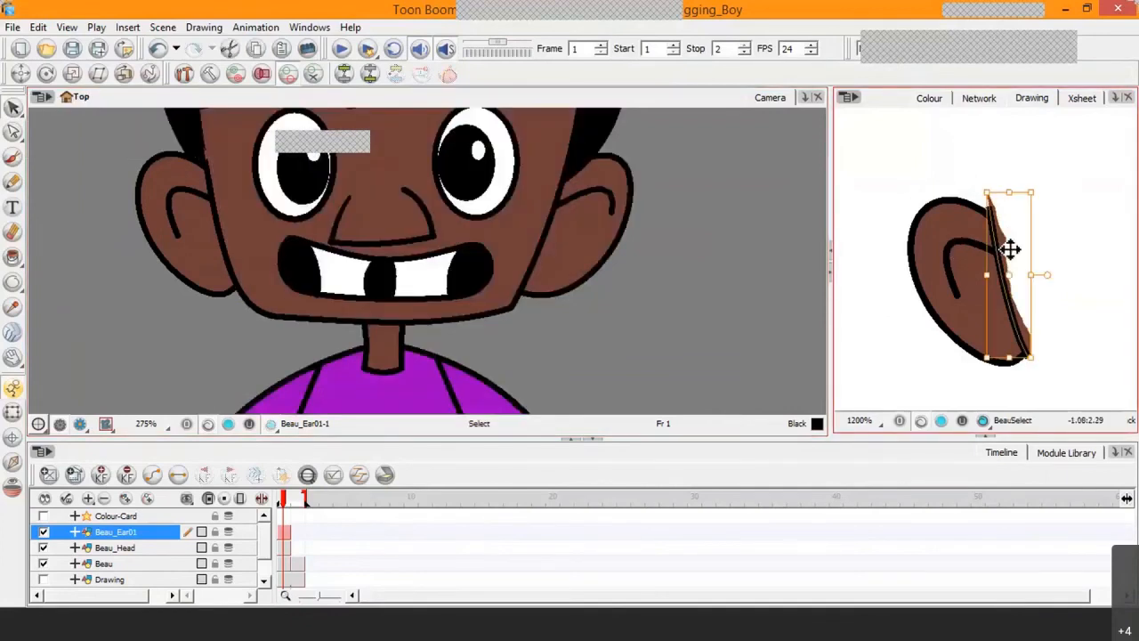
key(Delete)
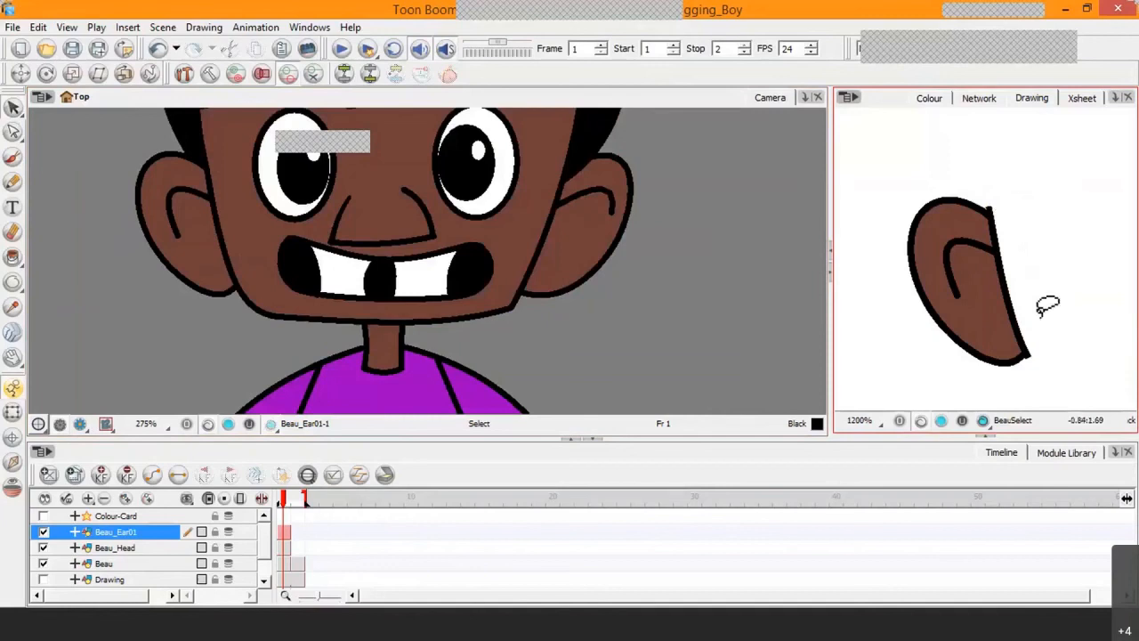
click(1014, 247)
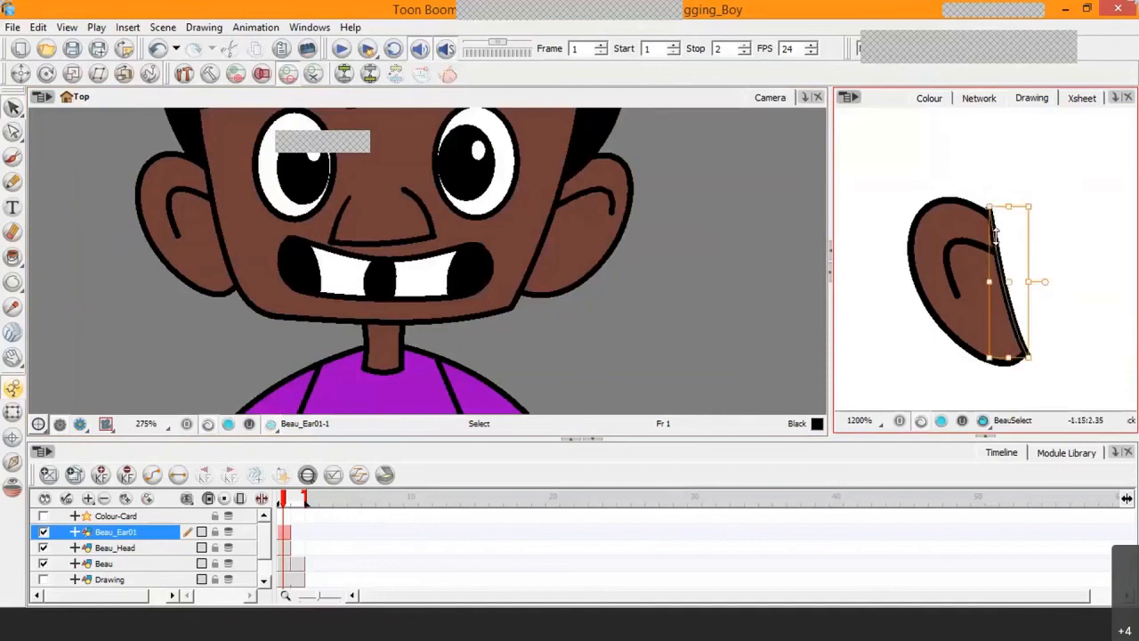
key(Delete)
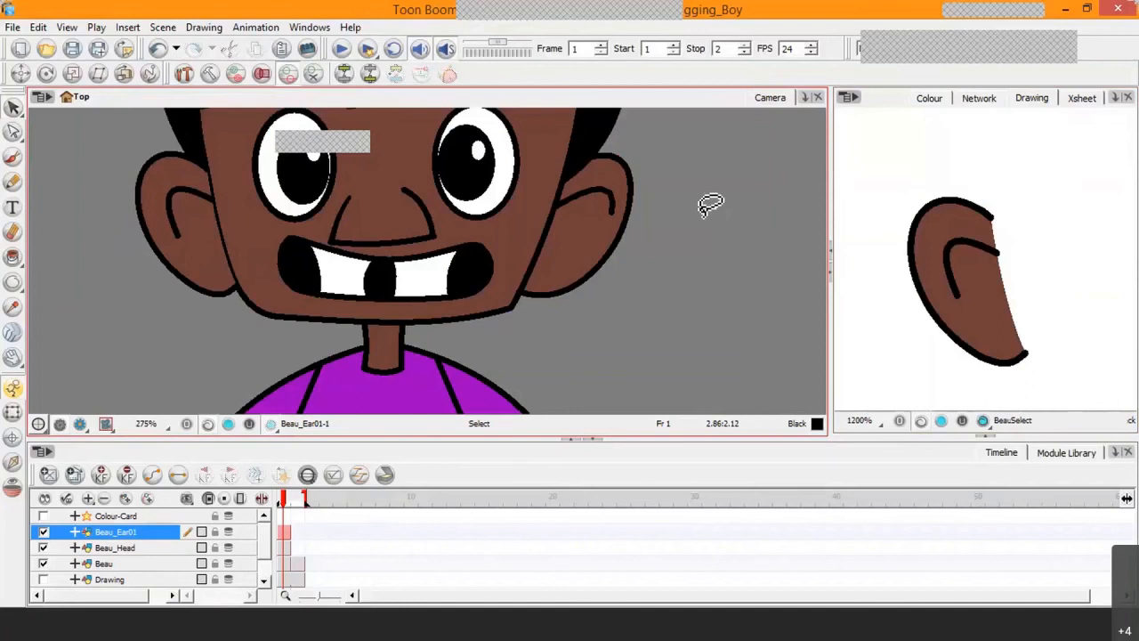
Cut around the opposite ear on Beau_Head with the Cutter tool and create a drawing layer named Beau_Ear02 from it.
scroll(345, 253, down, 4)
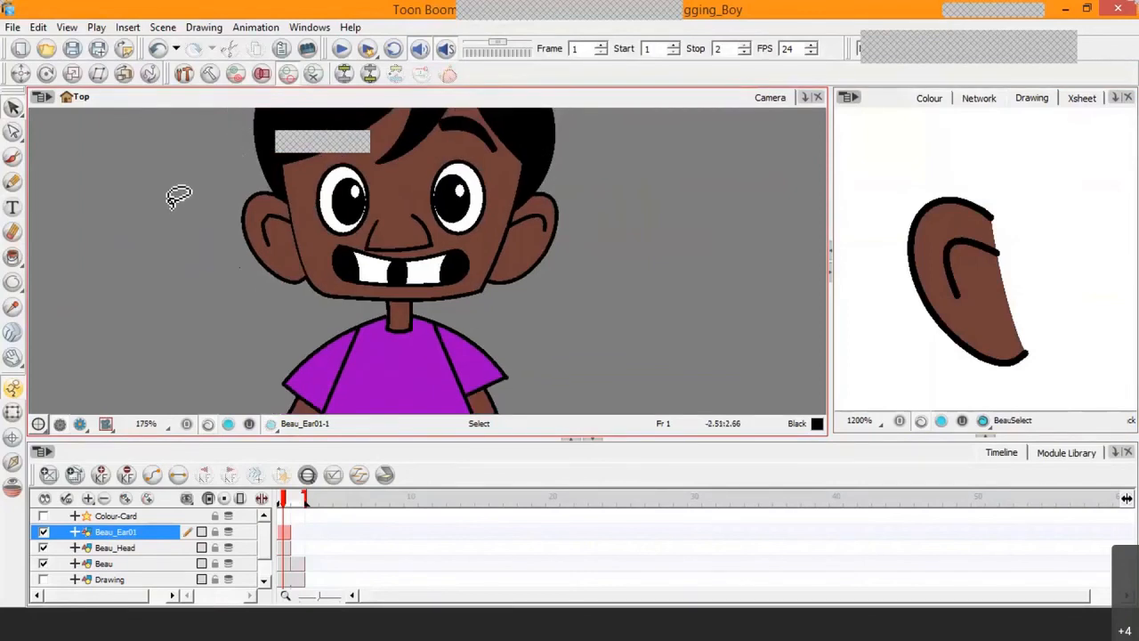
drag(14, 107, 98, 127)
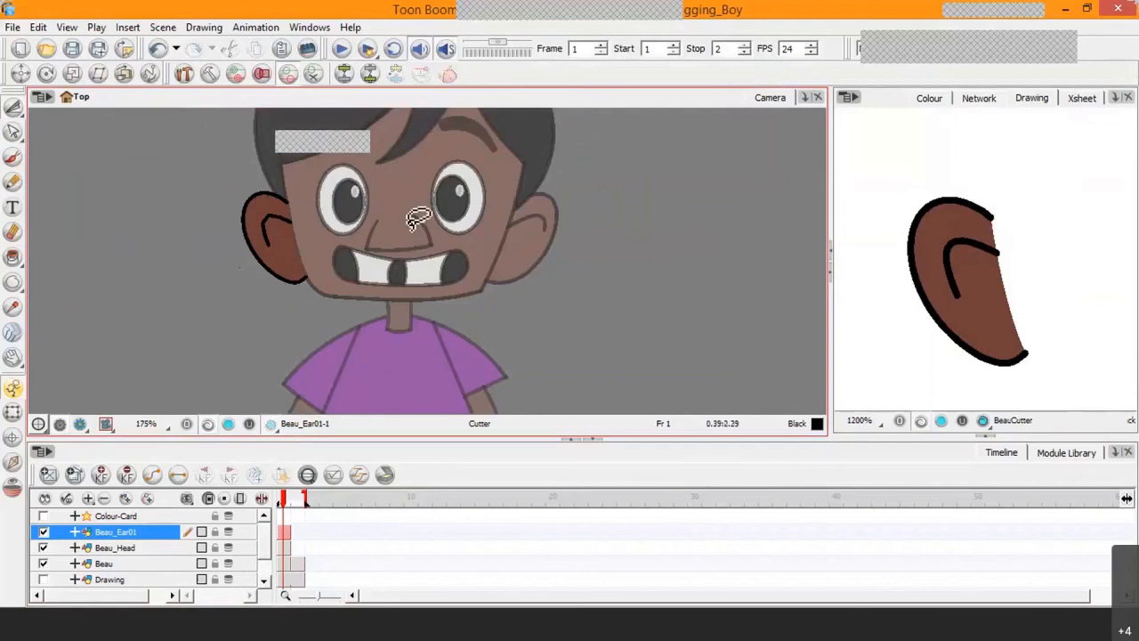
click(148, 550)
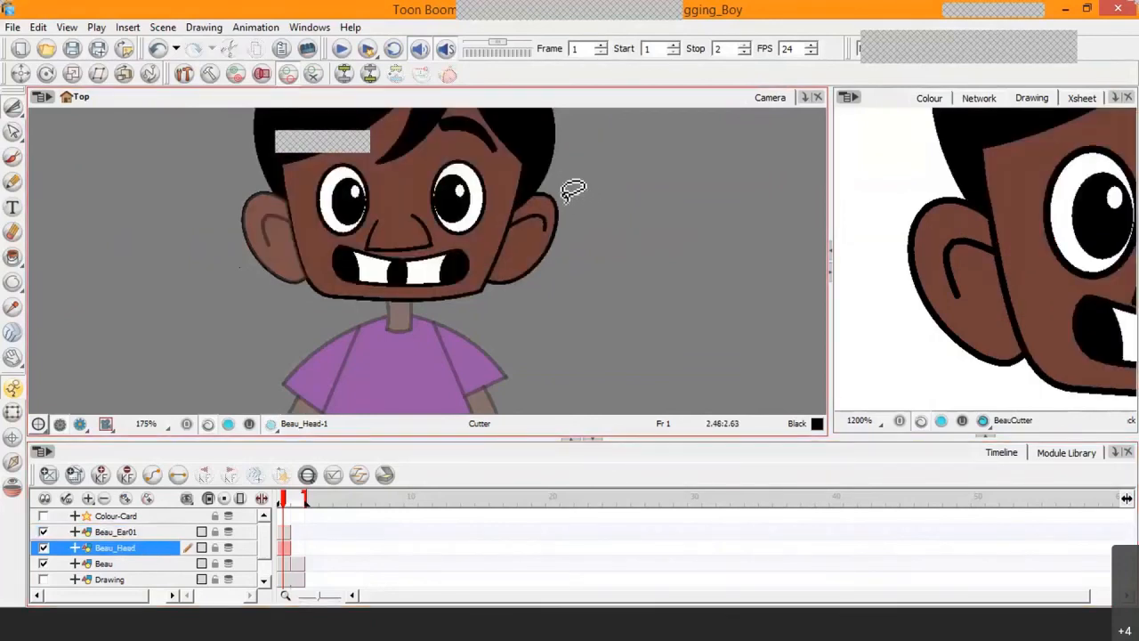
mouse_move(571, 191)
mouse_down()
mouse_move(505, 190)
mouse_move(478, 289)
mouse_move(501, 308)
mouse_move(550, 285)
mouse_move(571, 233)
mouse_move(574, 199)
mouse_up()
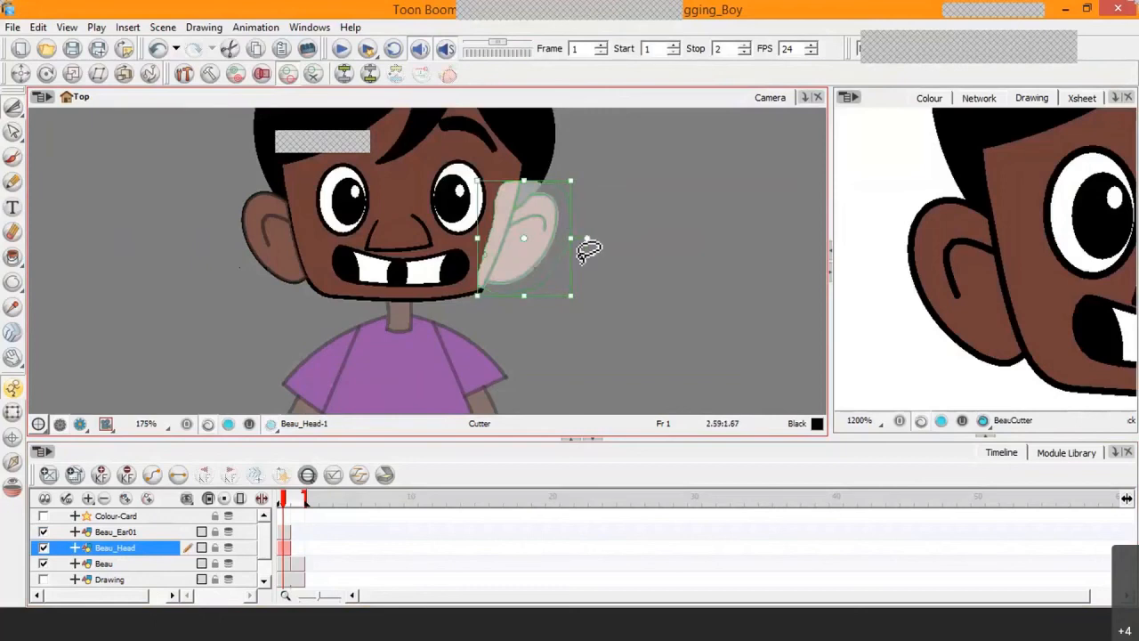
key(F9)
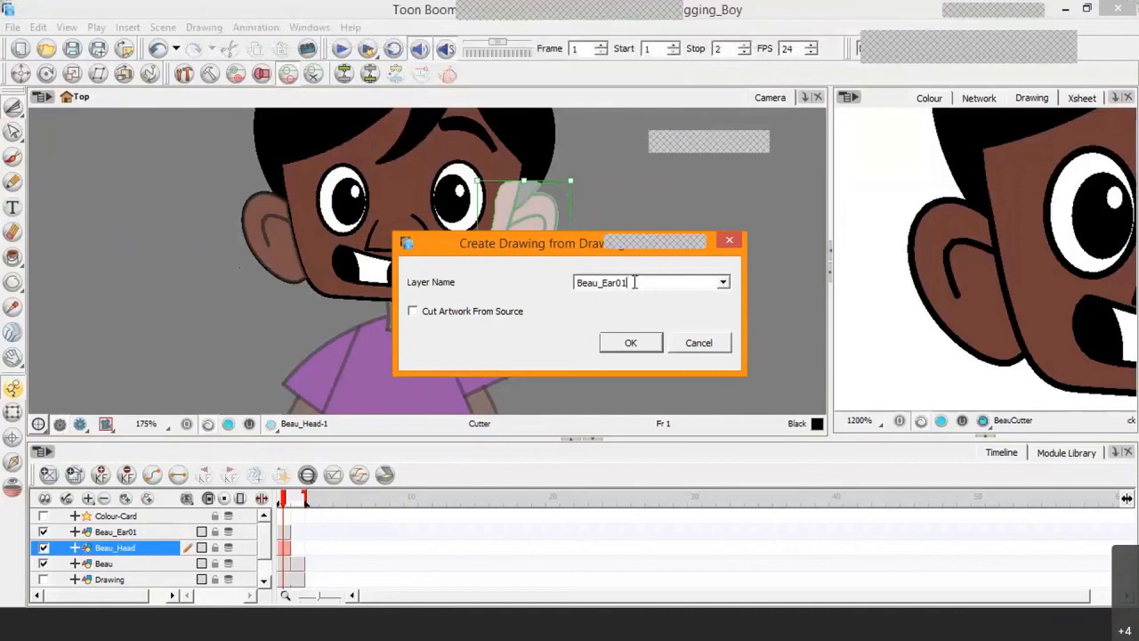
key(BackSpace)
text(2)
click(632, 342)
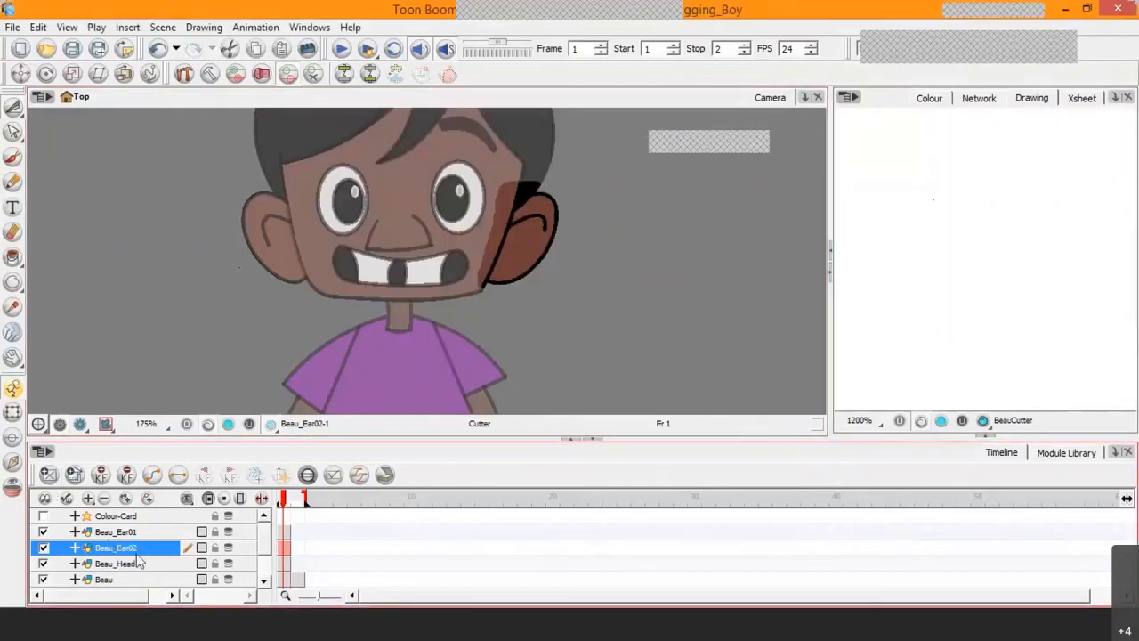
click(1032, 98)
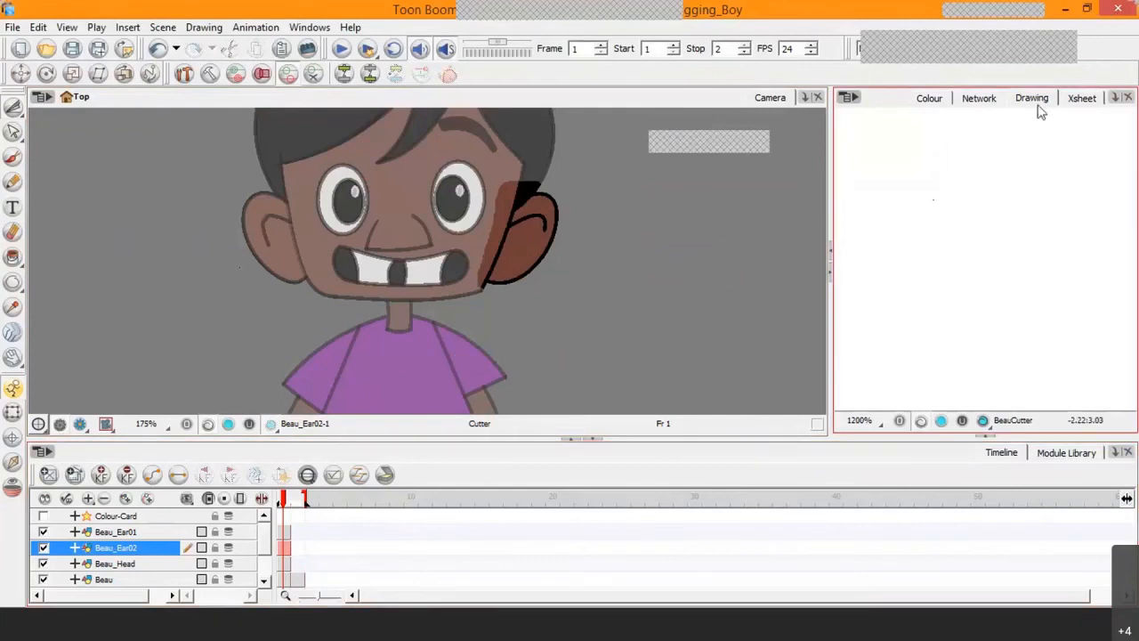
scroll(1043, 224, down, 5)
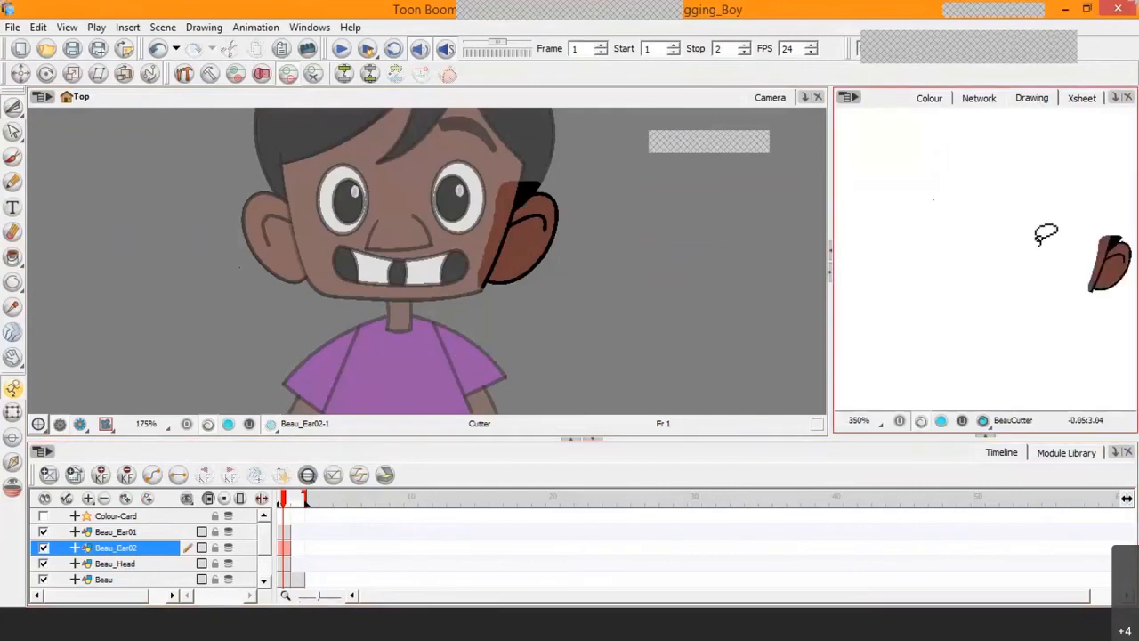
scroll(967, 258, up, 4)
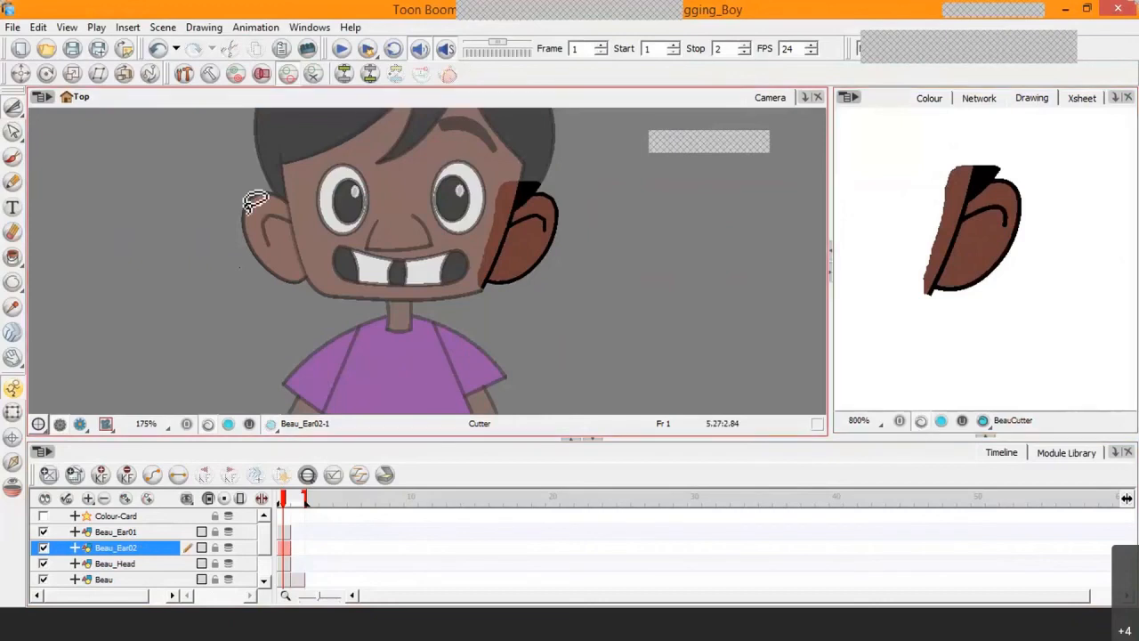
On Beau_Head, make a freehand Cutter selection around the eye on the left side of the face, including a margin of skin.
click(124, 566)
scroll(323, 312, down, 1)
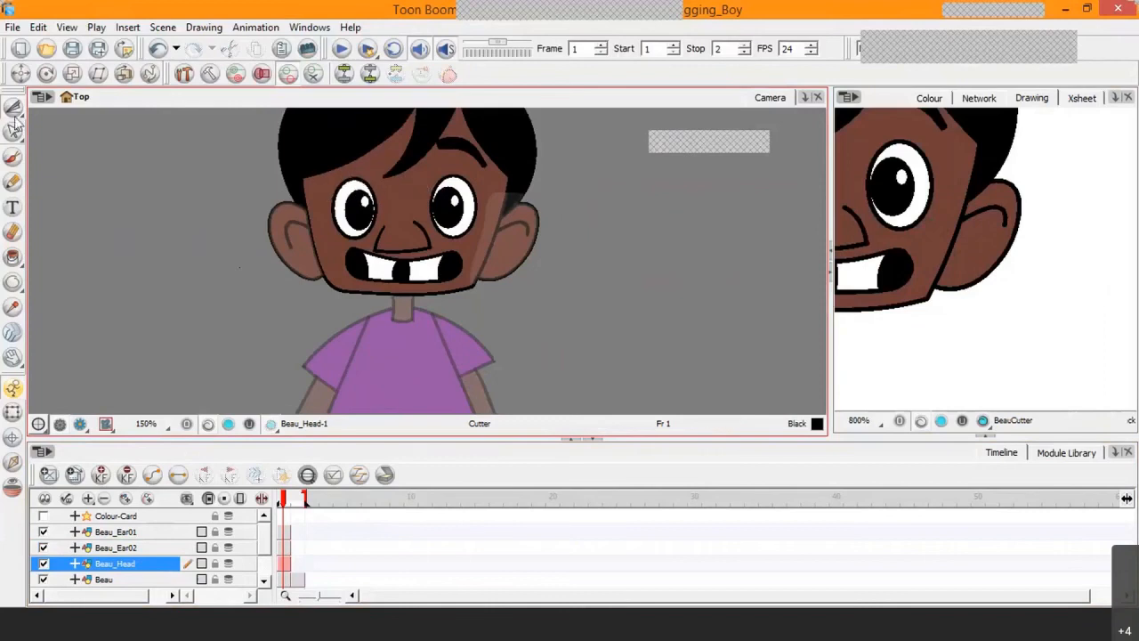
scroll(350, 213, up, 1)
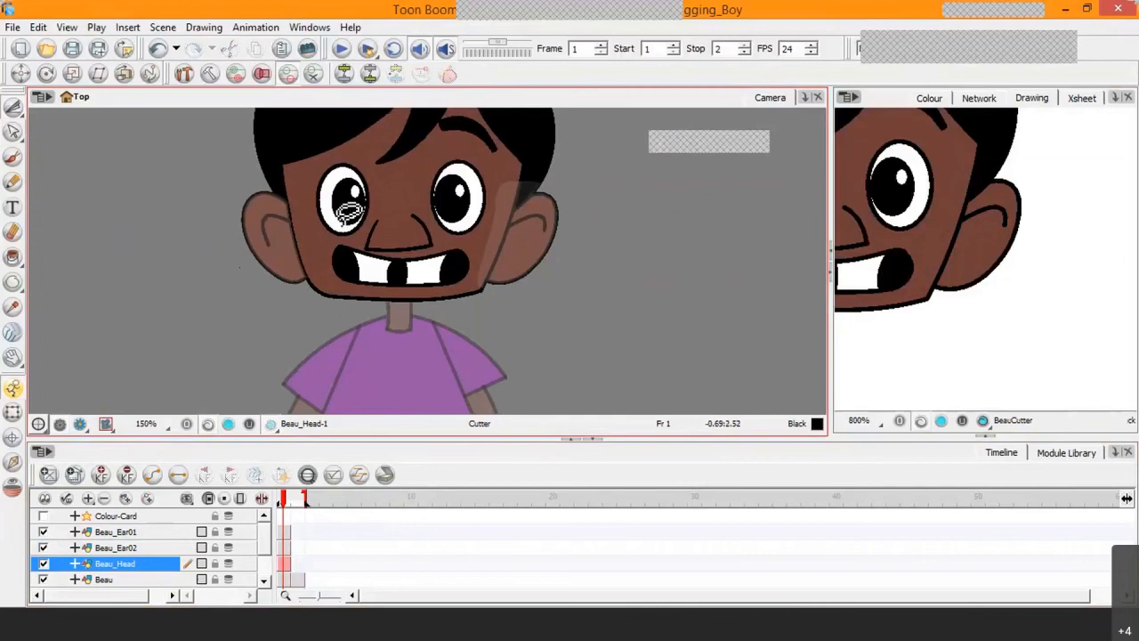
scroll(350, 213, up, 2)
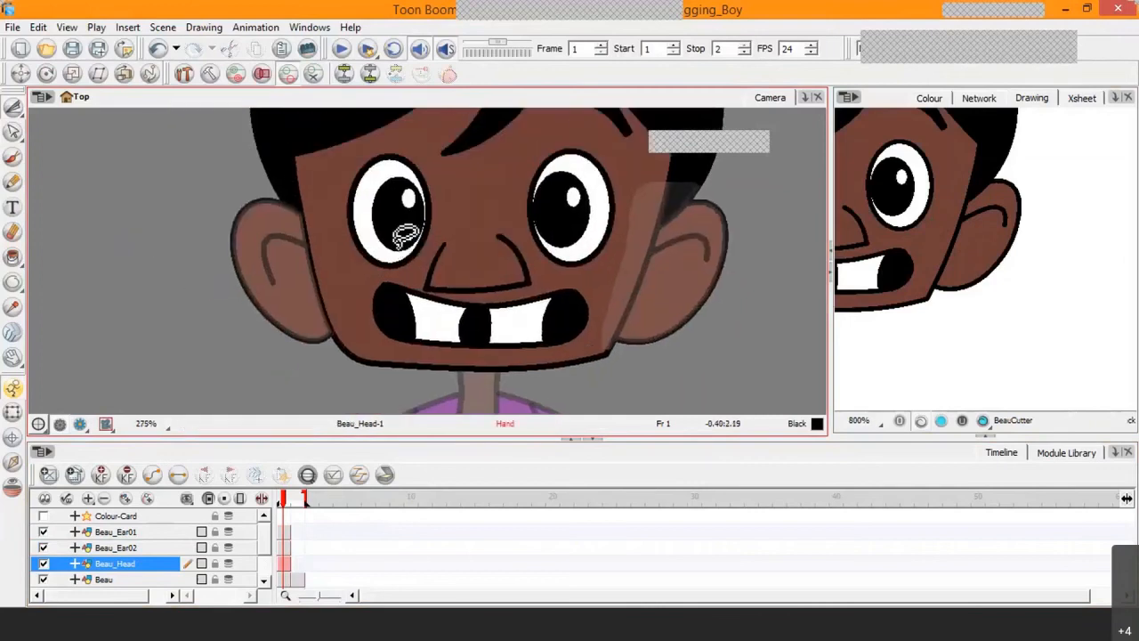
mouse_move(383, 150)
mouse_down()
mouse_move(336, 191)
mouse_move(365, 272)
mouse_move(406, 274)
mouse_move(442, 247)
mouse_move(440, 160)
mouse_move(383, 149)
mouse_up()
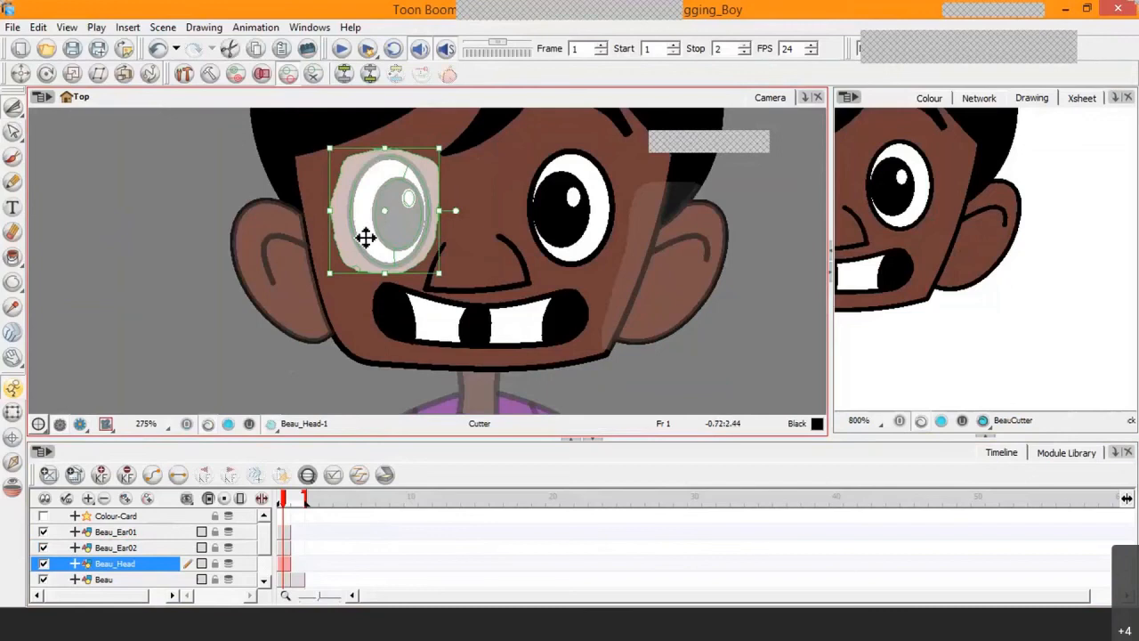
Create a drawing layer named Beau_Eye01 from the selected eye artwork and bring the new drawing into view.
key(F8)
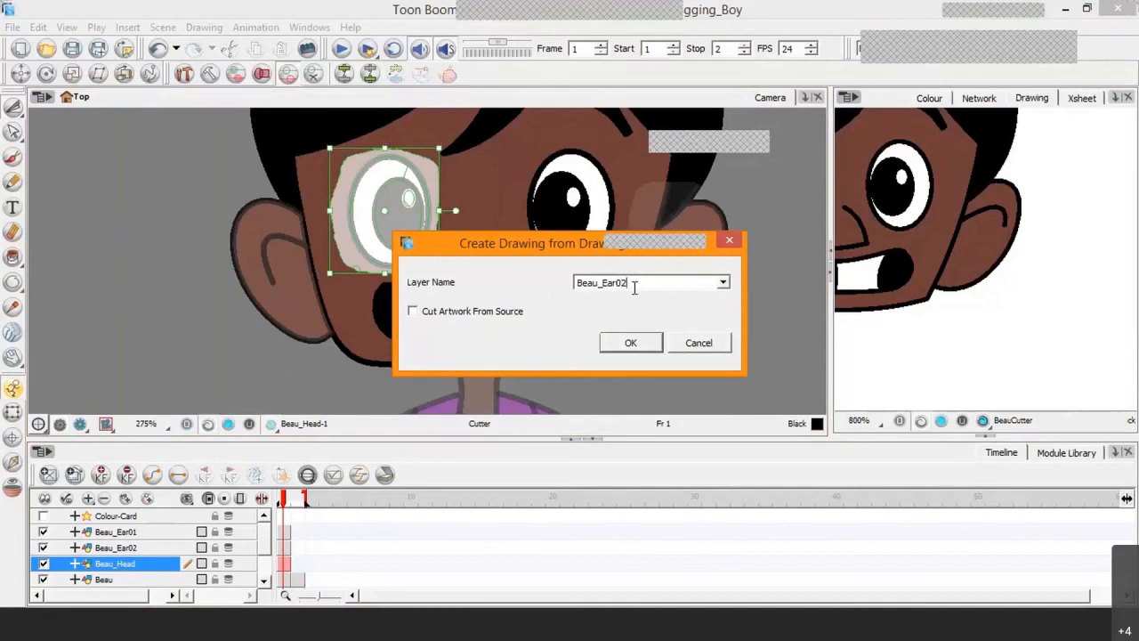
key(BackSpace)
key(BackSpace)
key(BackSpace)
key(BackSpace)
key(BackSpace)
text(Eye01)
click(632, 342)
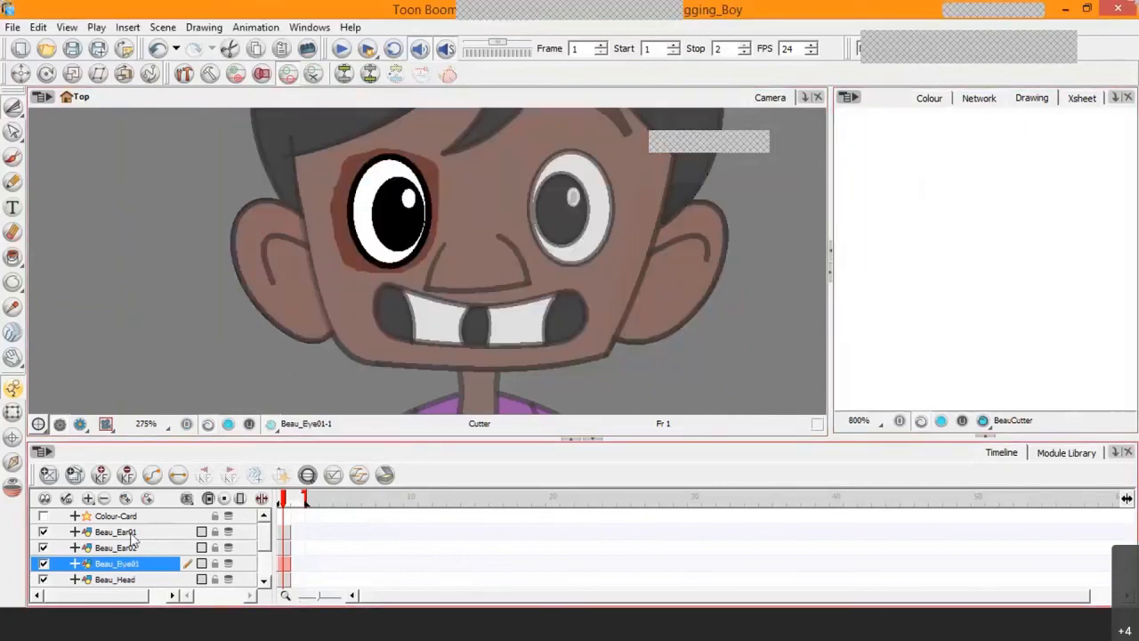
click(971, 257)
key(space)
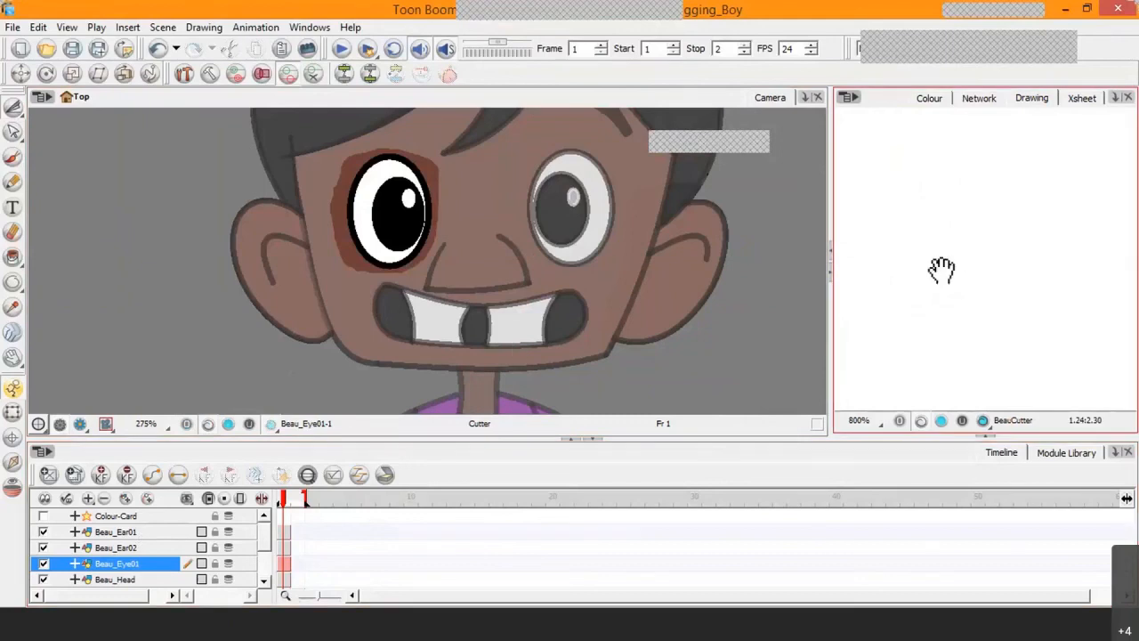
mouse_move(941, 269)
mouse_down()
mouse_move(1058, 247)
mouse_move(1041, 347)
mouse_up()
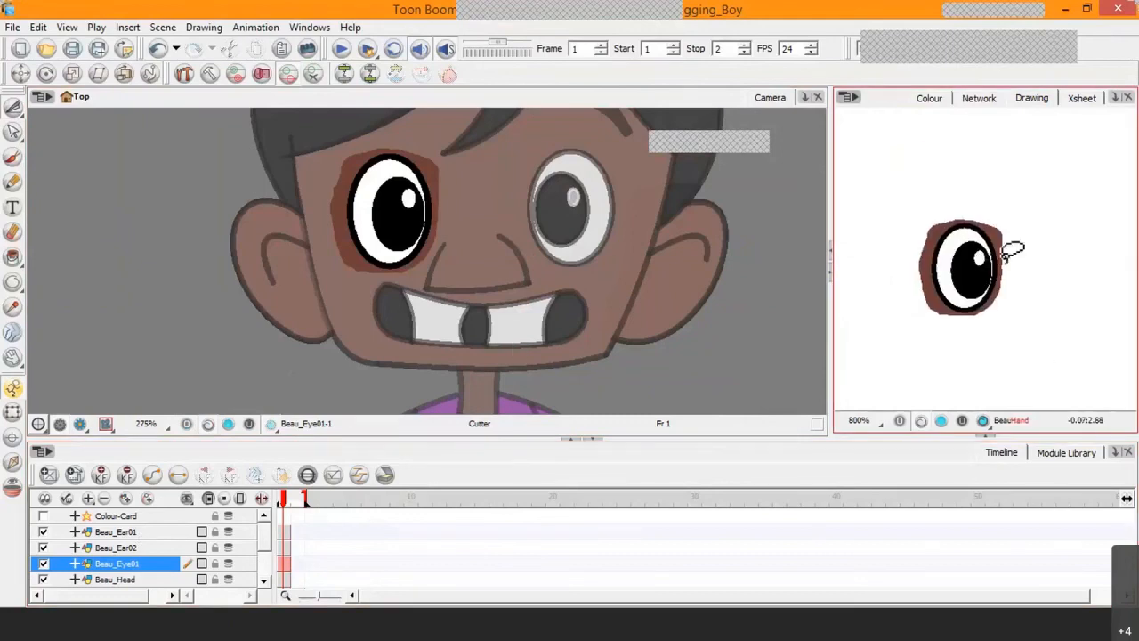
key(2)
key(2)
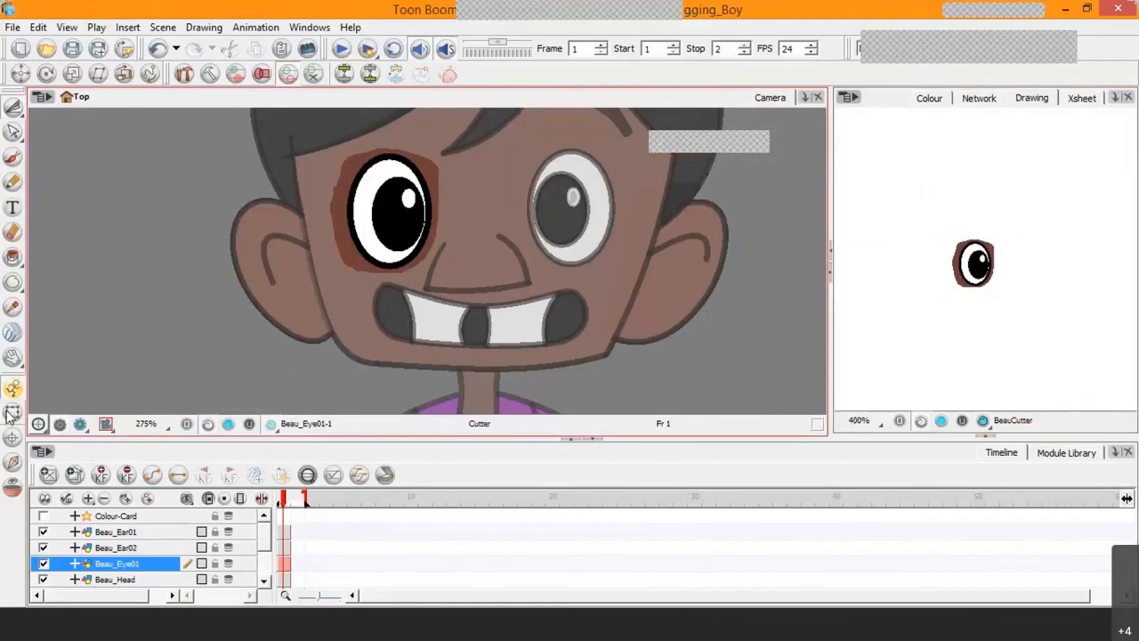
Switch to the Transform tool and select the Beau_Head layer.
click(10, 413)
click(148, 580)
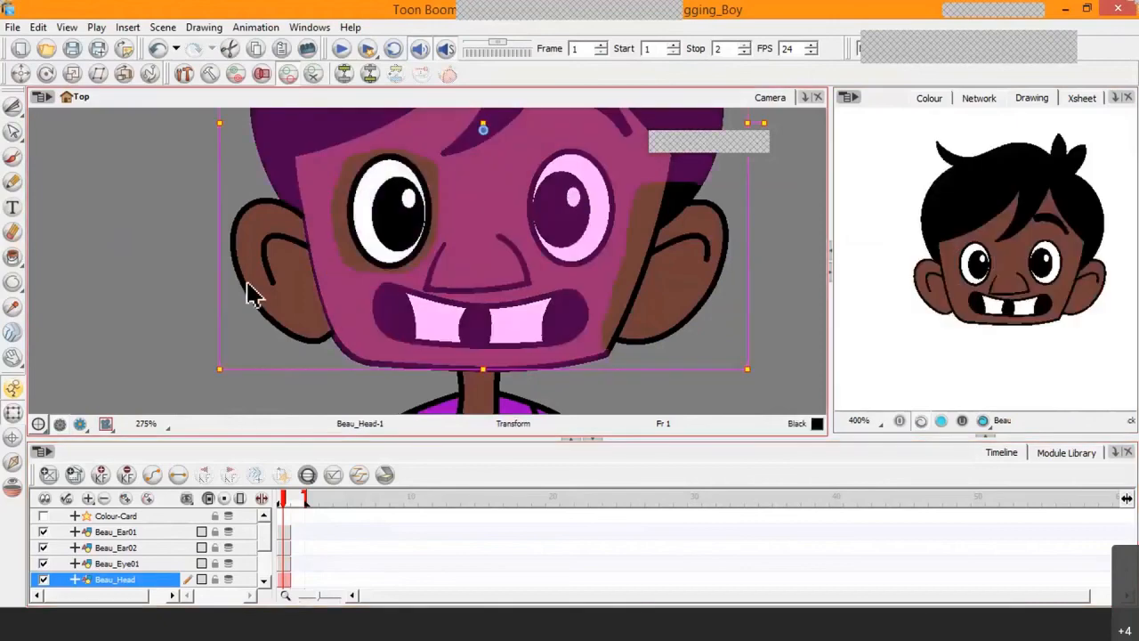